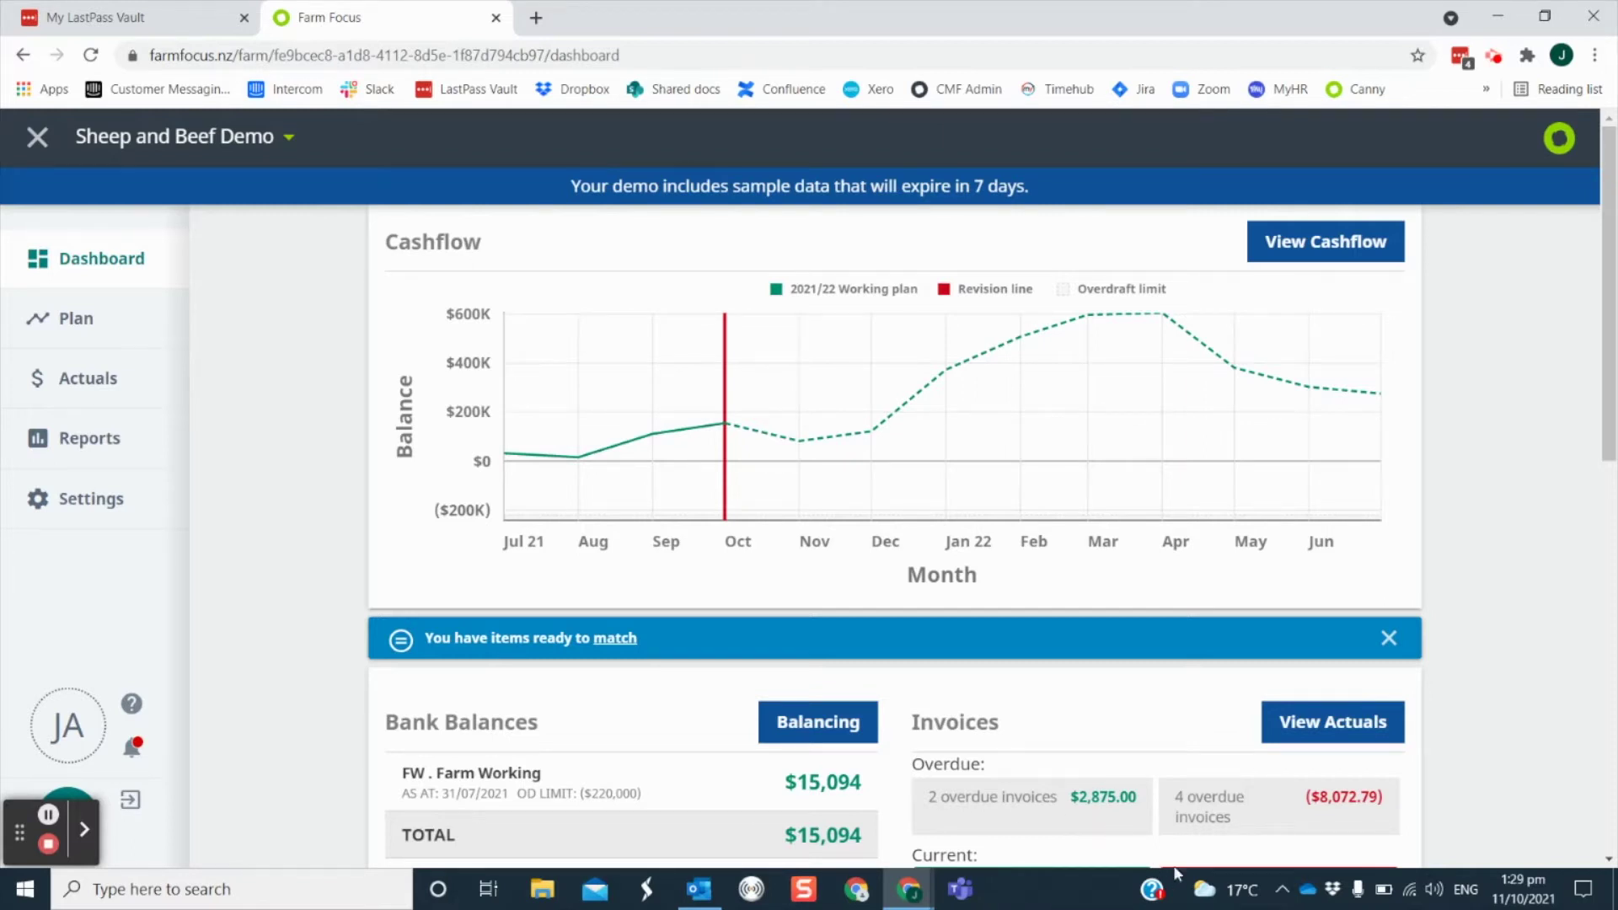
Look over the Dashboard's Invoices summary, then go to the farm's Settings page.
{"action": "scroll", "coordinate": [1205, 797], "scroll_direction": "down", "scroll_amount": 2}
{"action": "scroll", "coordinate": [1206, 800], "scroll_direction": "down", "scroll_amount": 1}
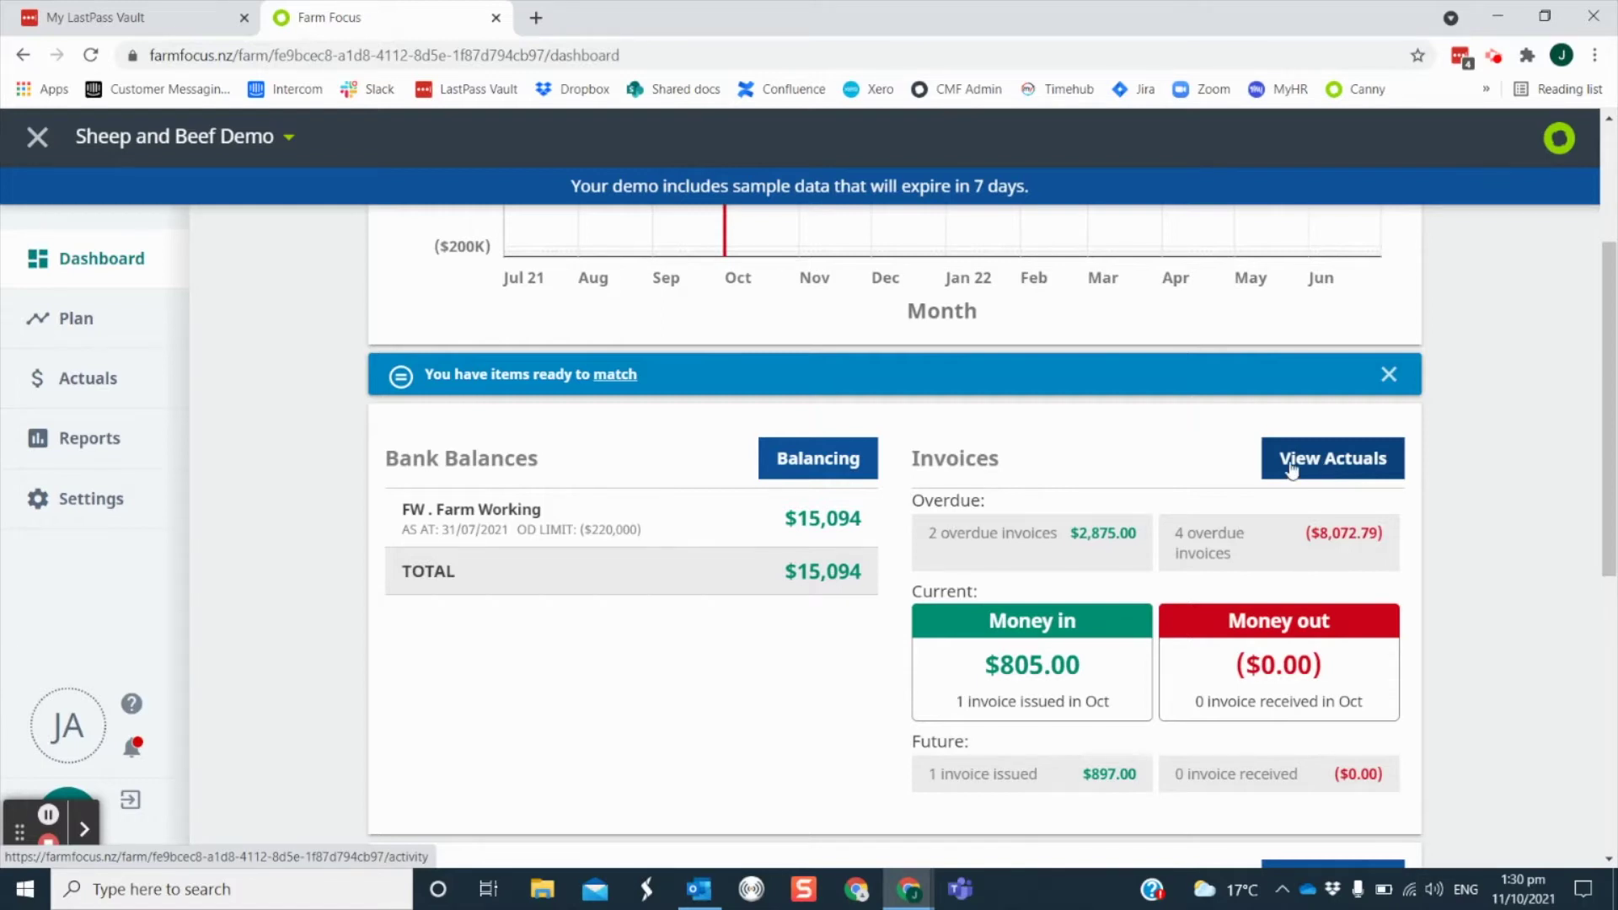
{"action": "left_click", "coordinate": [73, 494]}
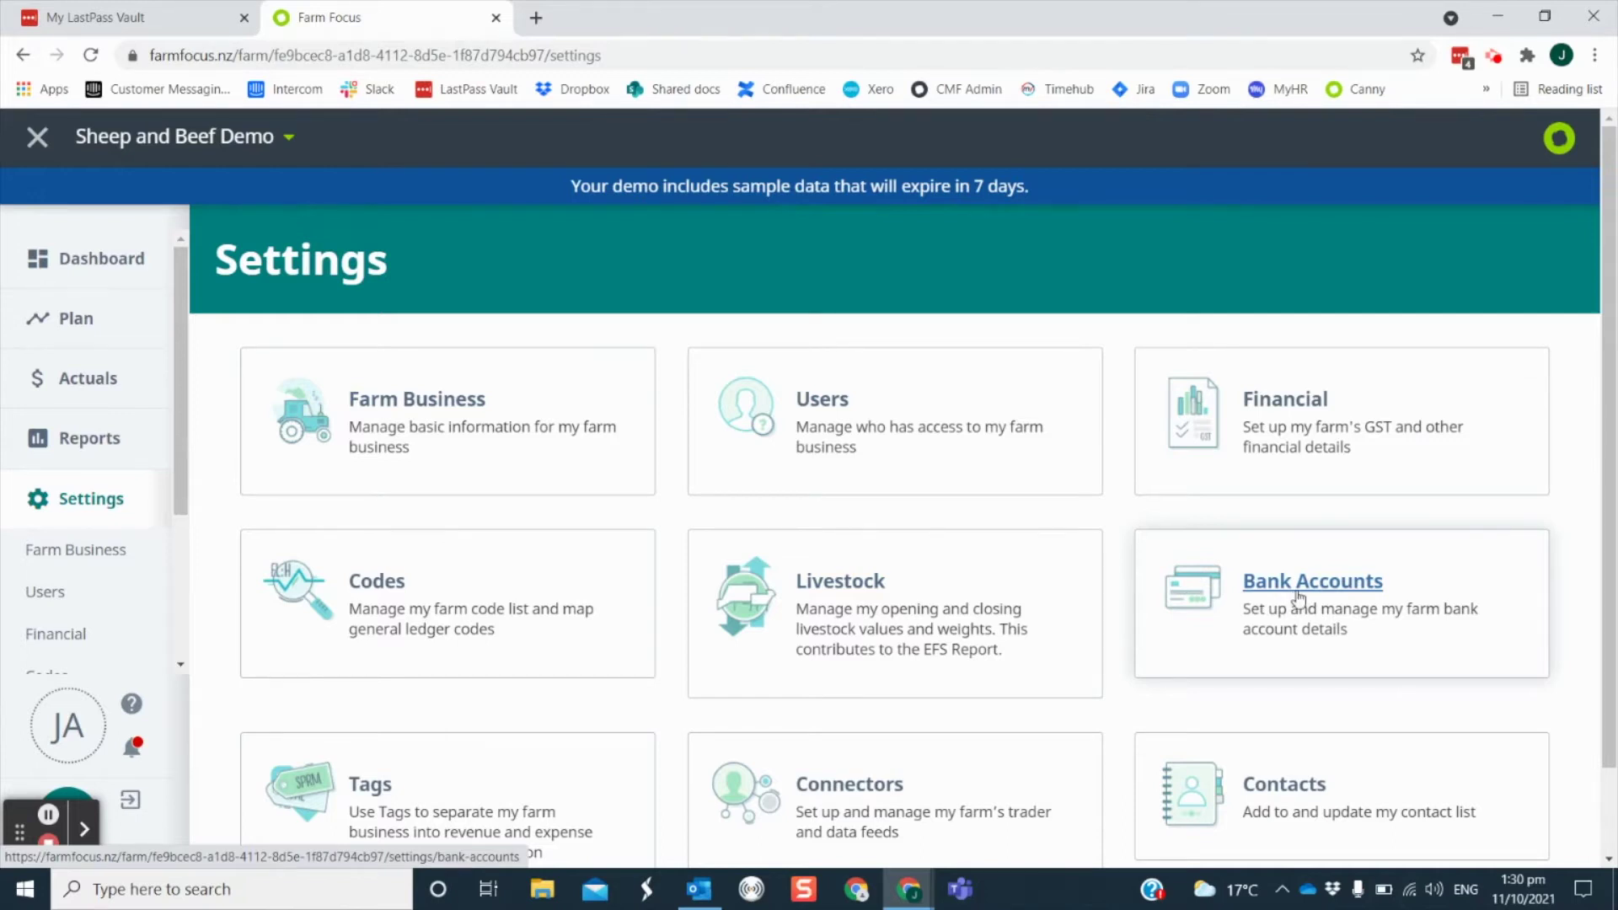
Start entering a street address for the Country Vet Services contact, then discard the edit unsaved.
{"action": "scroll", "coordinate": [1282, 622], "scroll_direction": "down", "scroll_amount": 1}
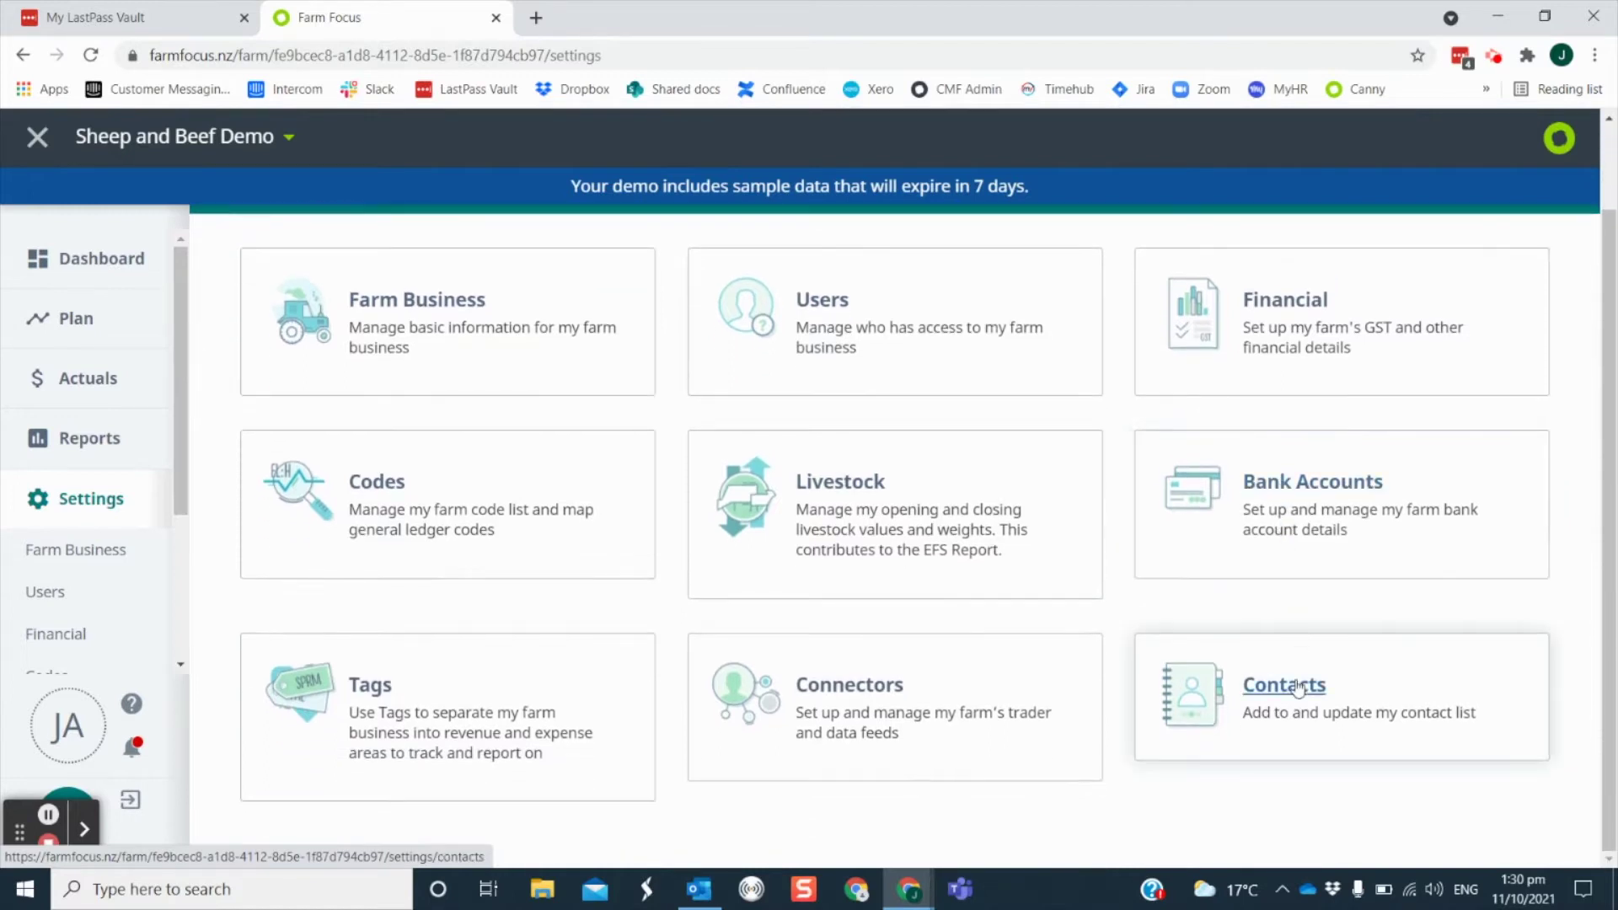
{"action": "left_click", "coordinate": [1296, 691]}
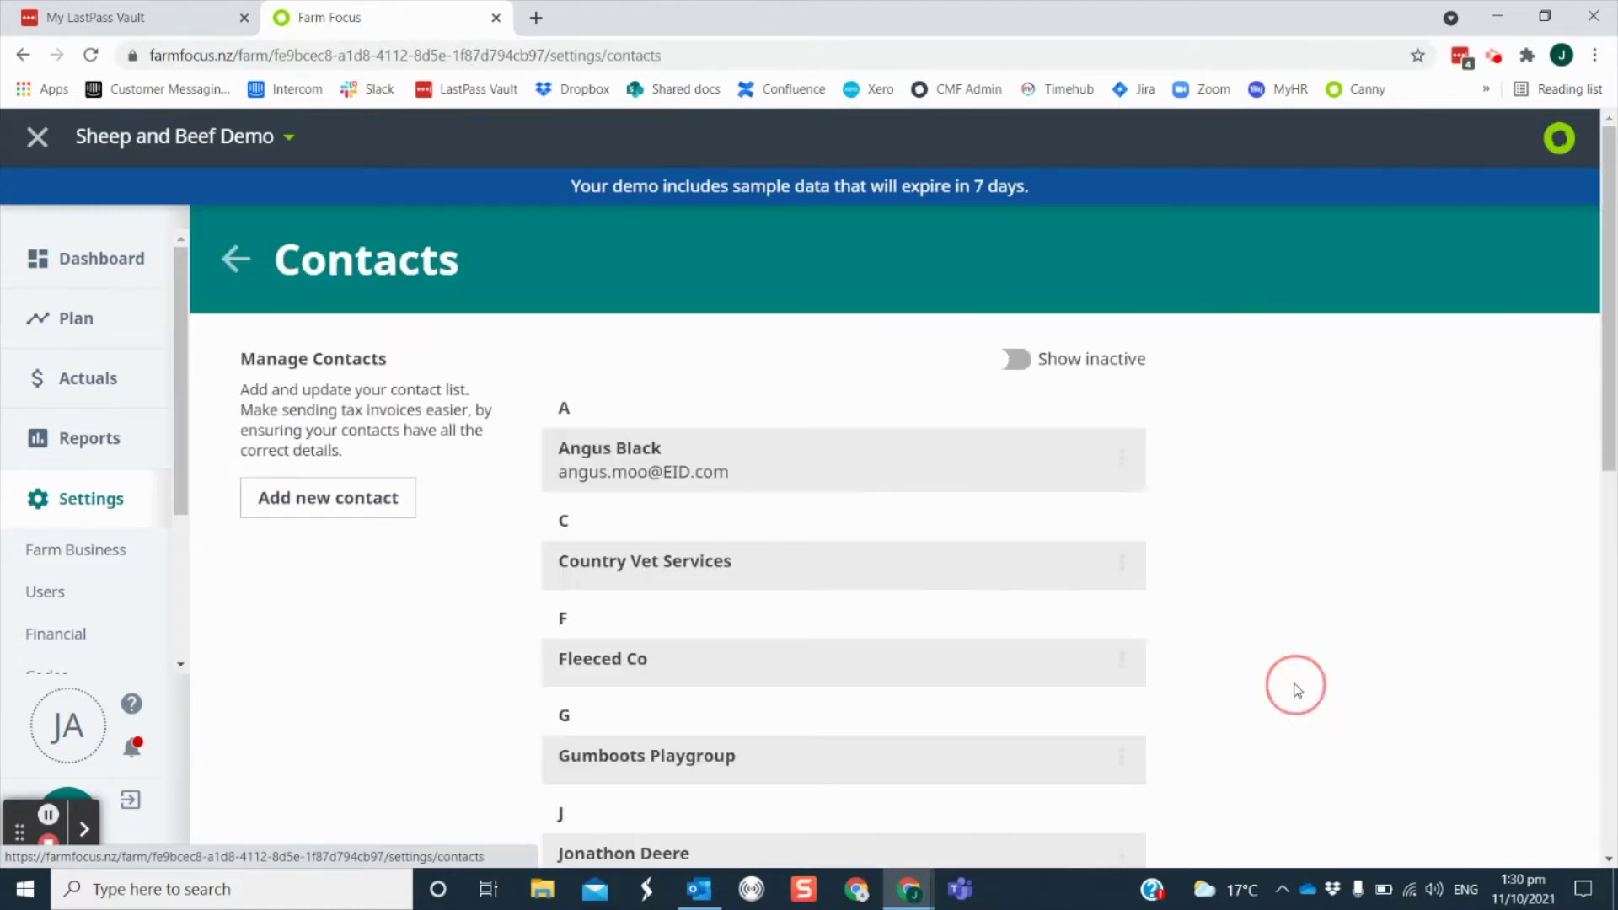
{"action": "left_click", "coordinate": [699, 560]}
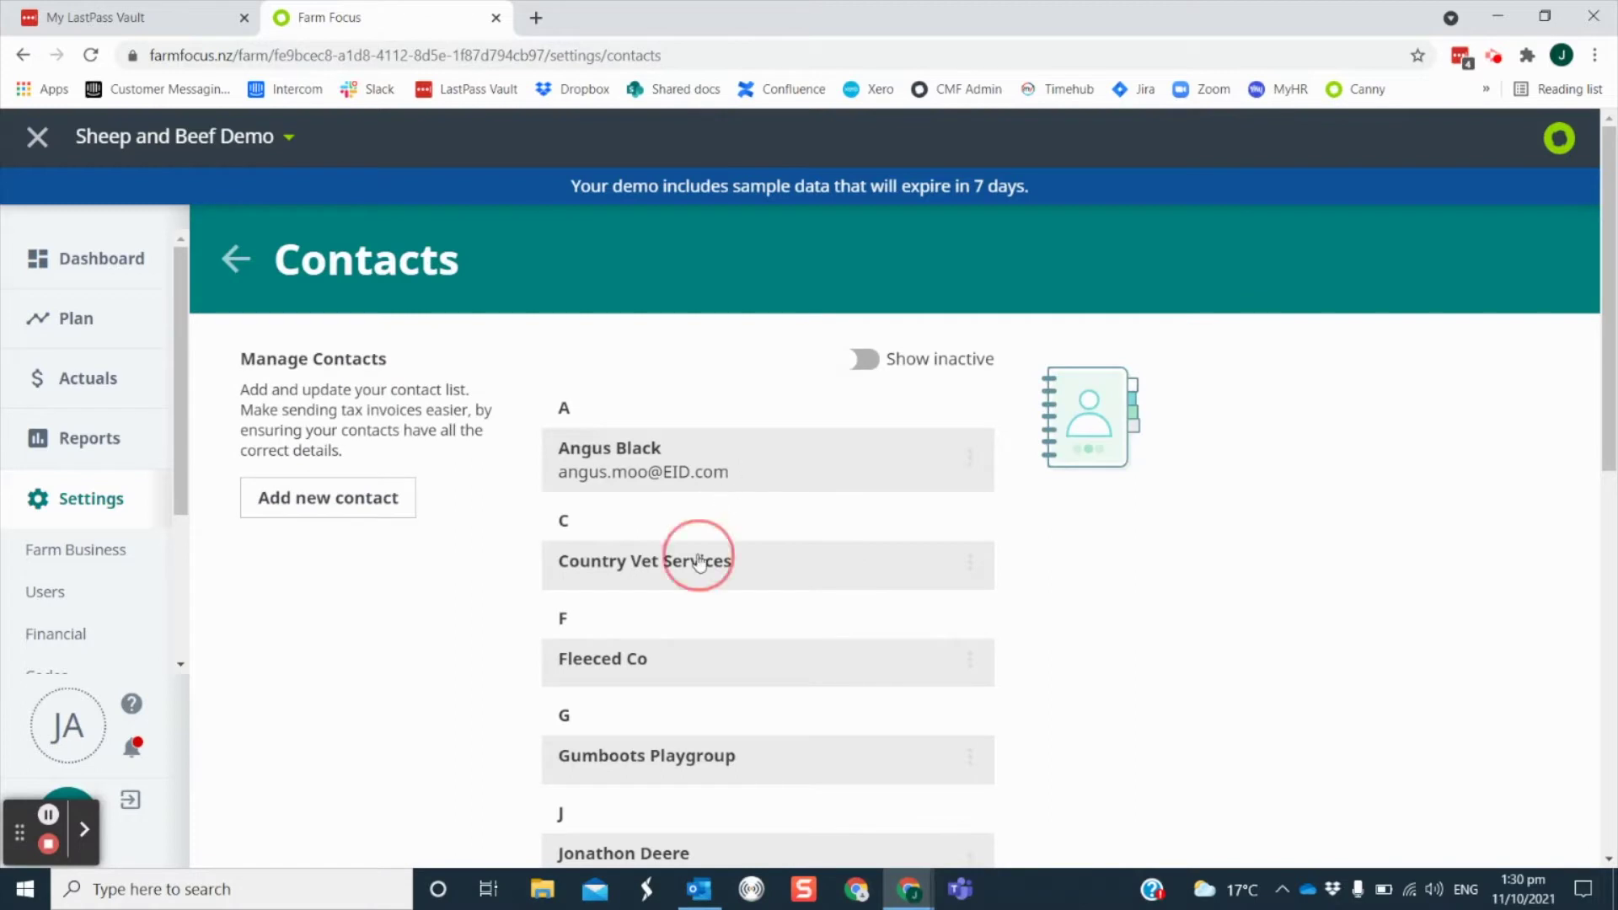
{"action": "left_click", "coordinate": [698, 554]}
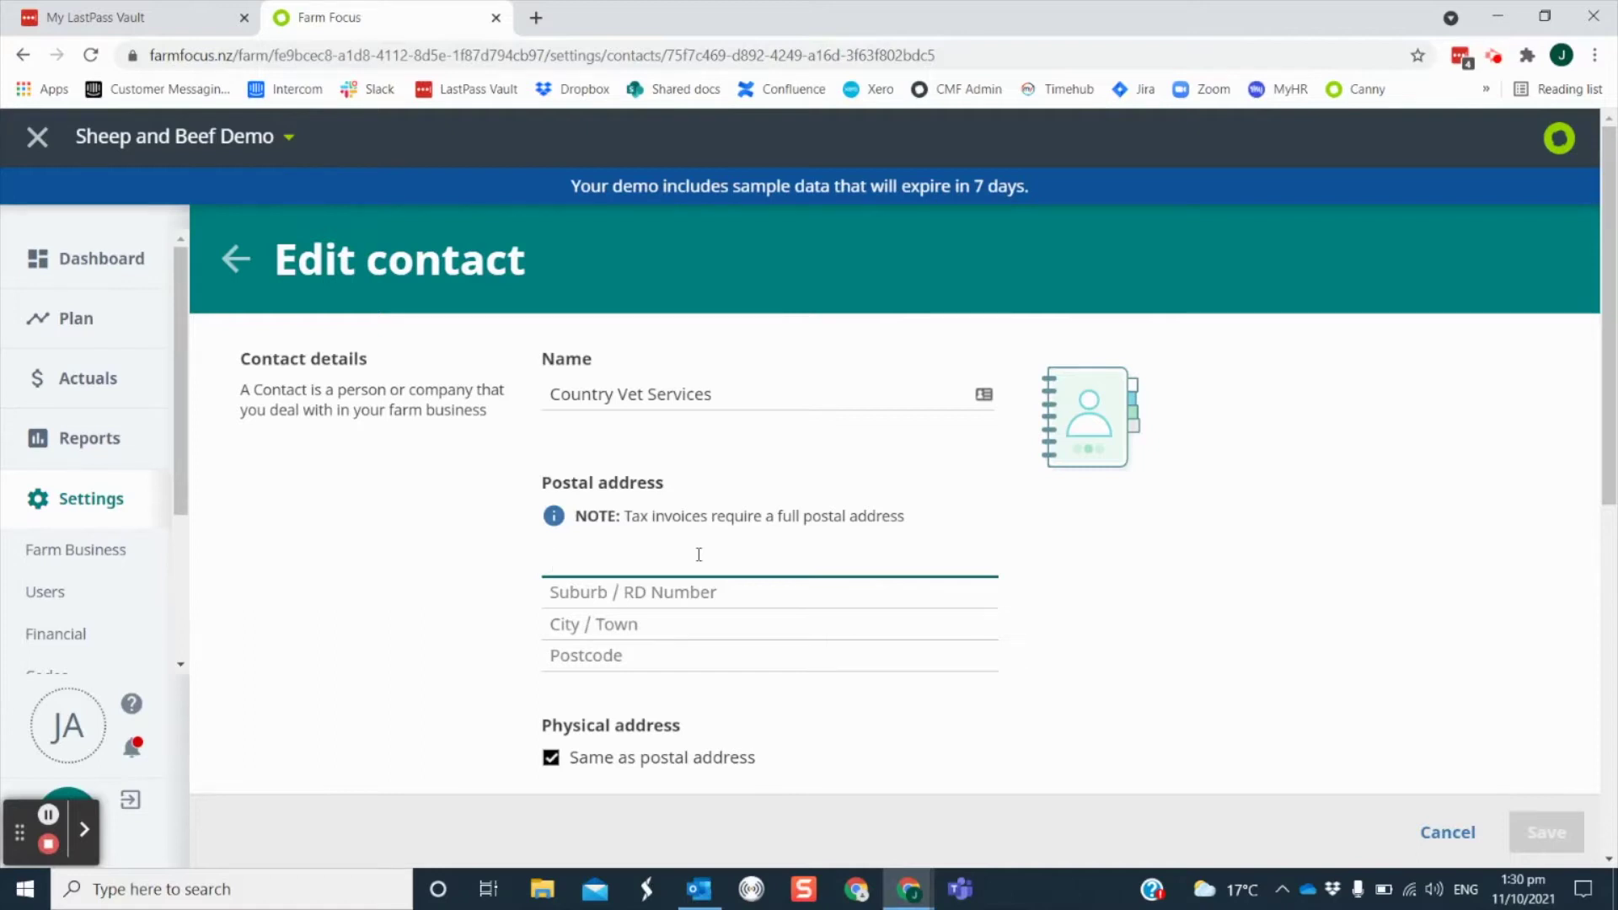
{"action": "type", "text": "46"}
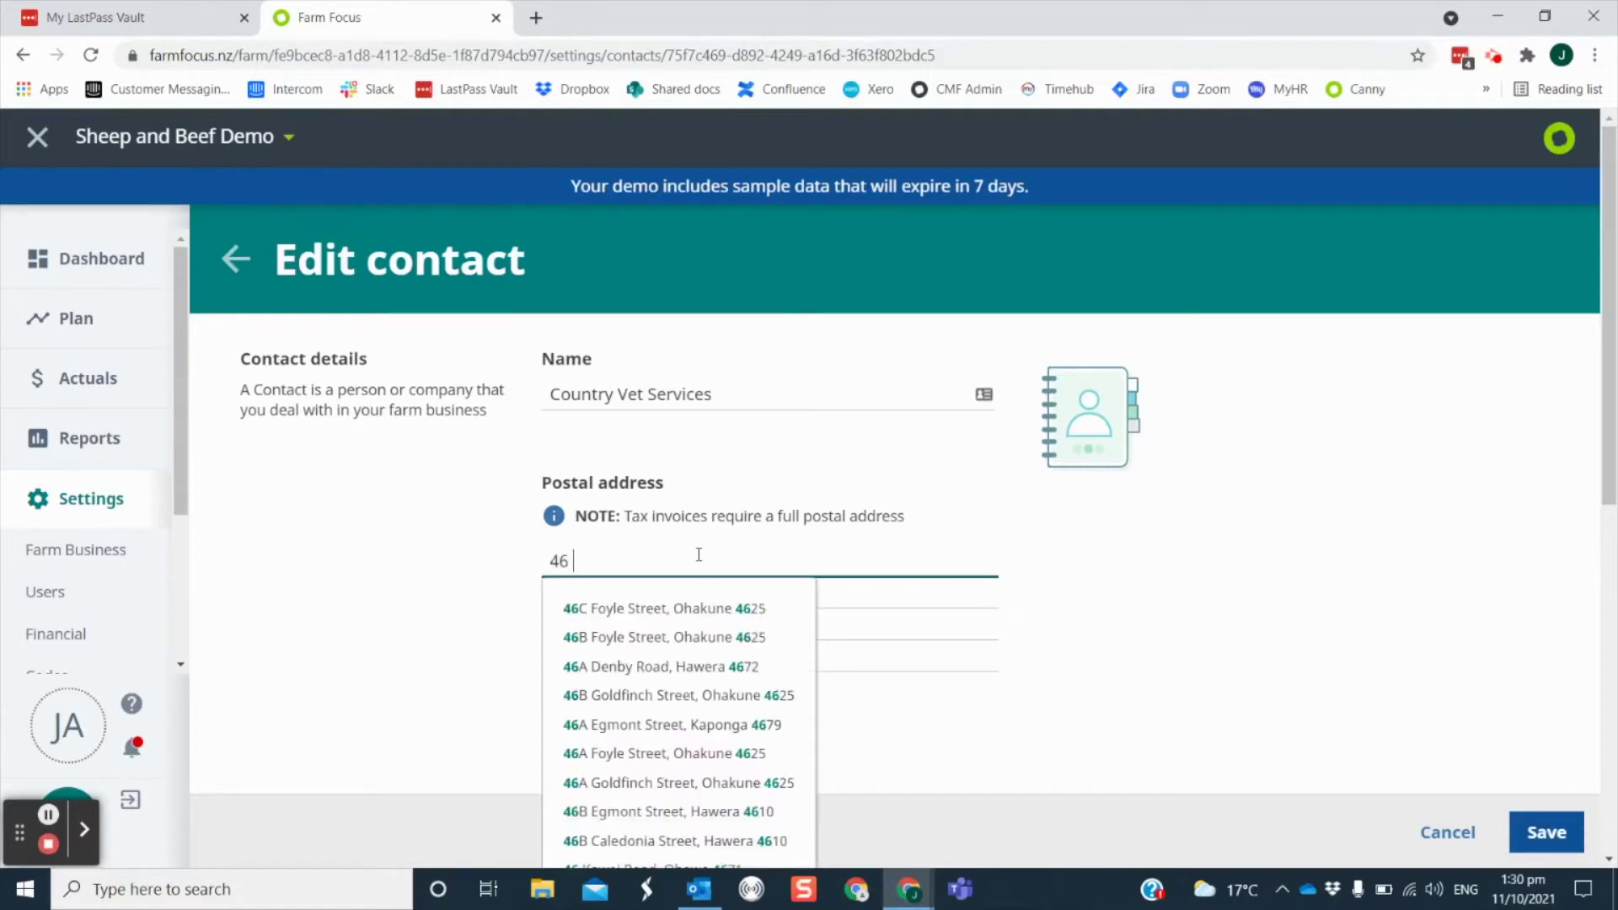
{"action": "left_click", "coordinate": [1458, 835]}
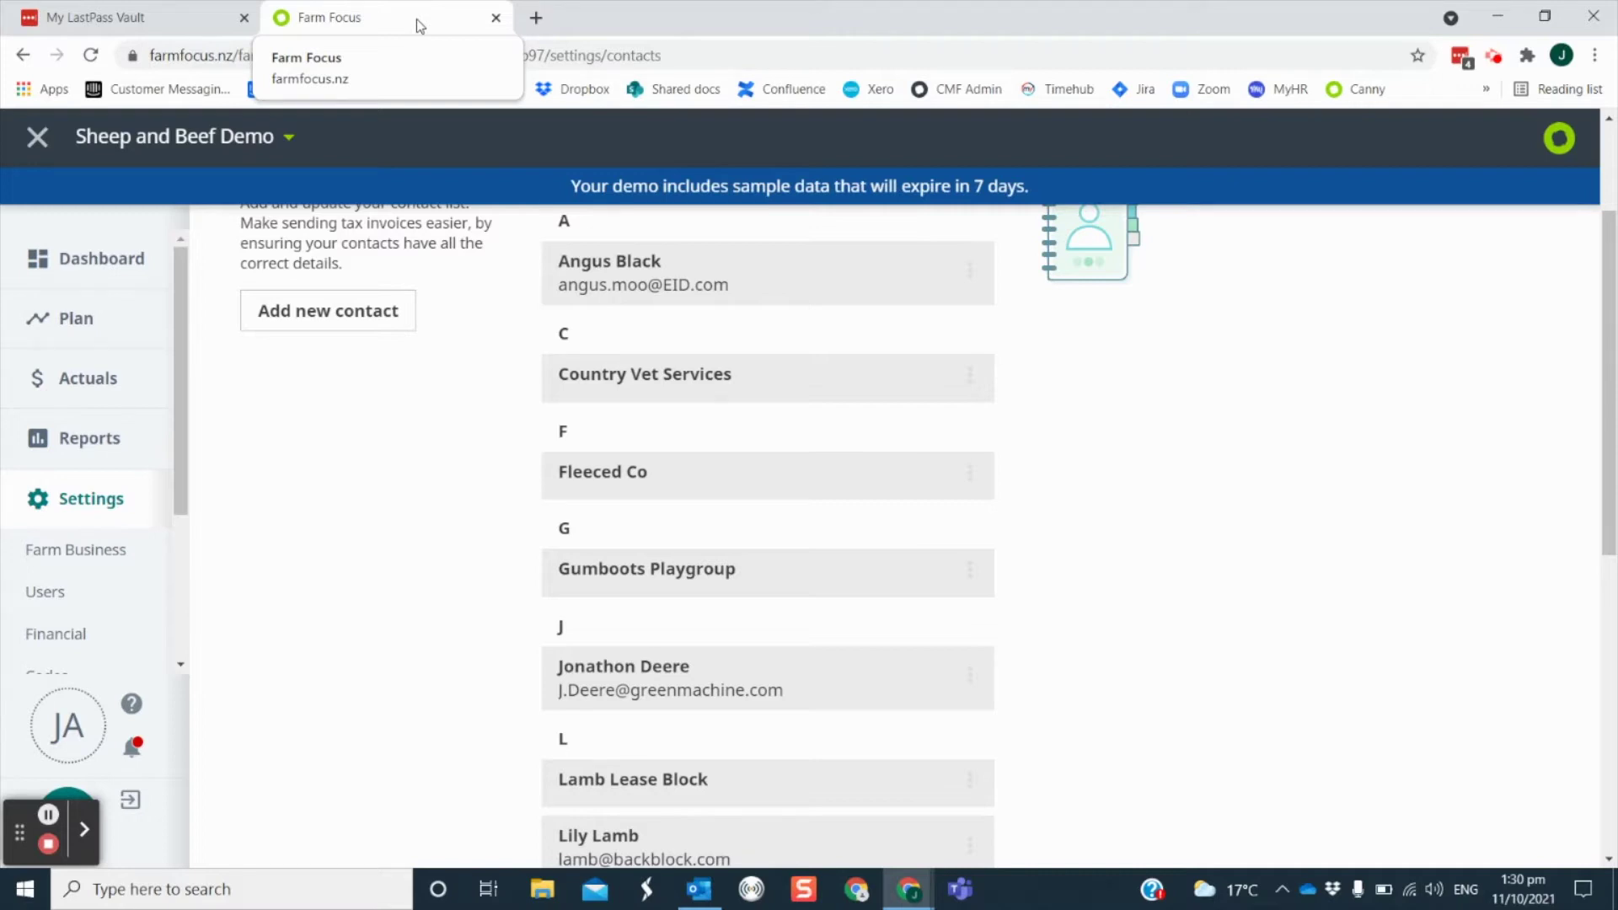
Duplicate the Farm Focus browser tab.
{"action": "right_click", "coordinate": [418, 25]}
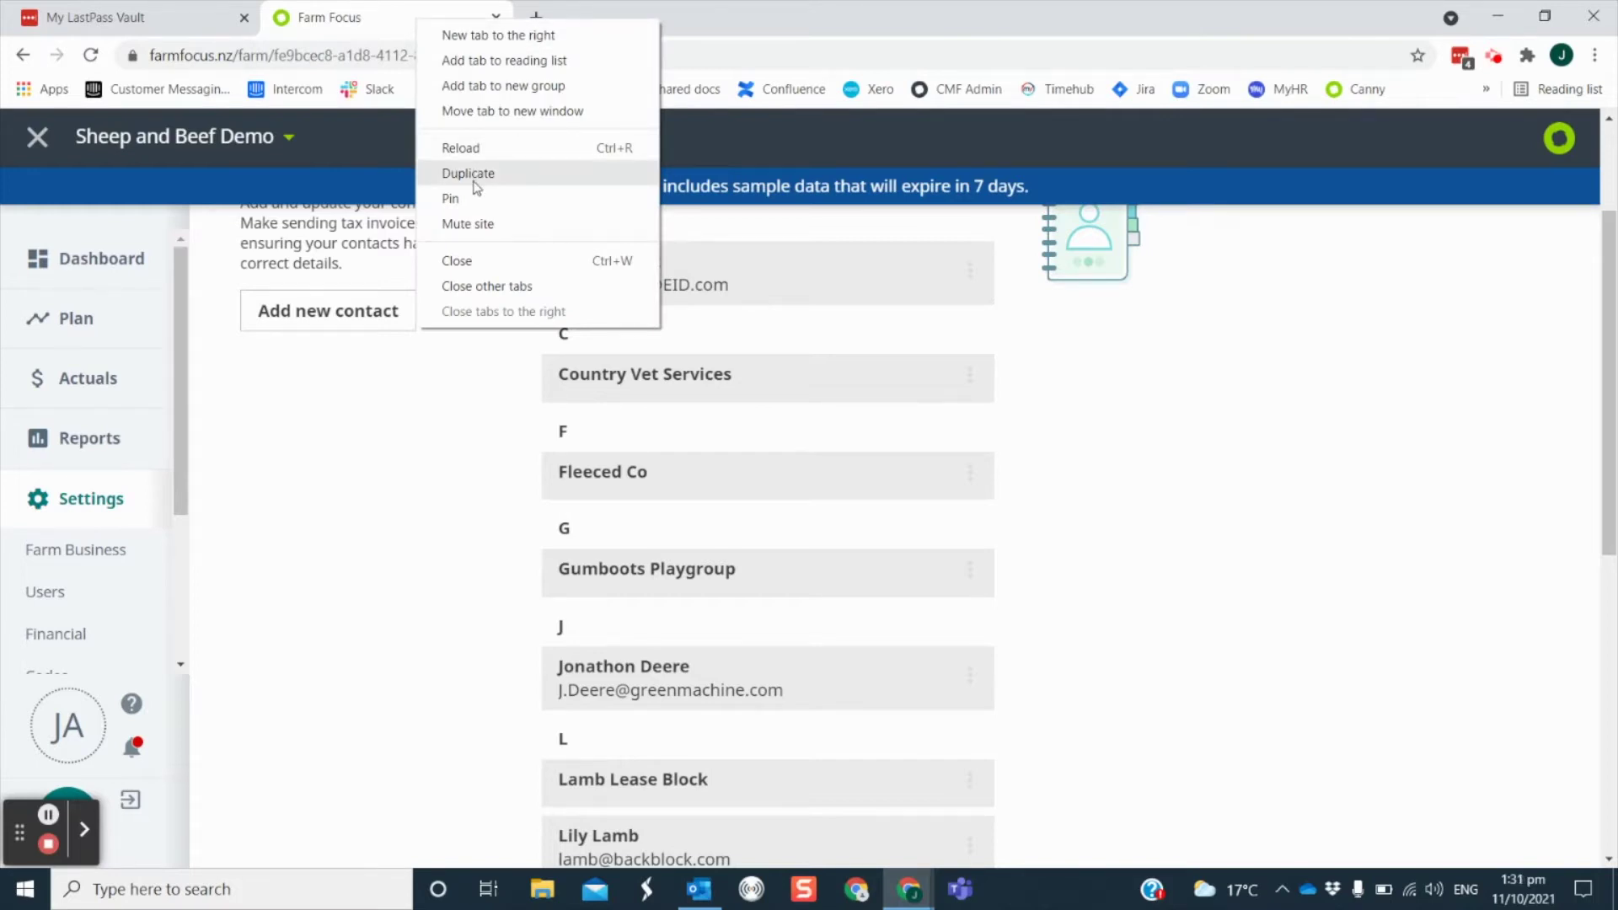
{"action": "left_click", "coordinate": [98, 388]}
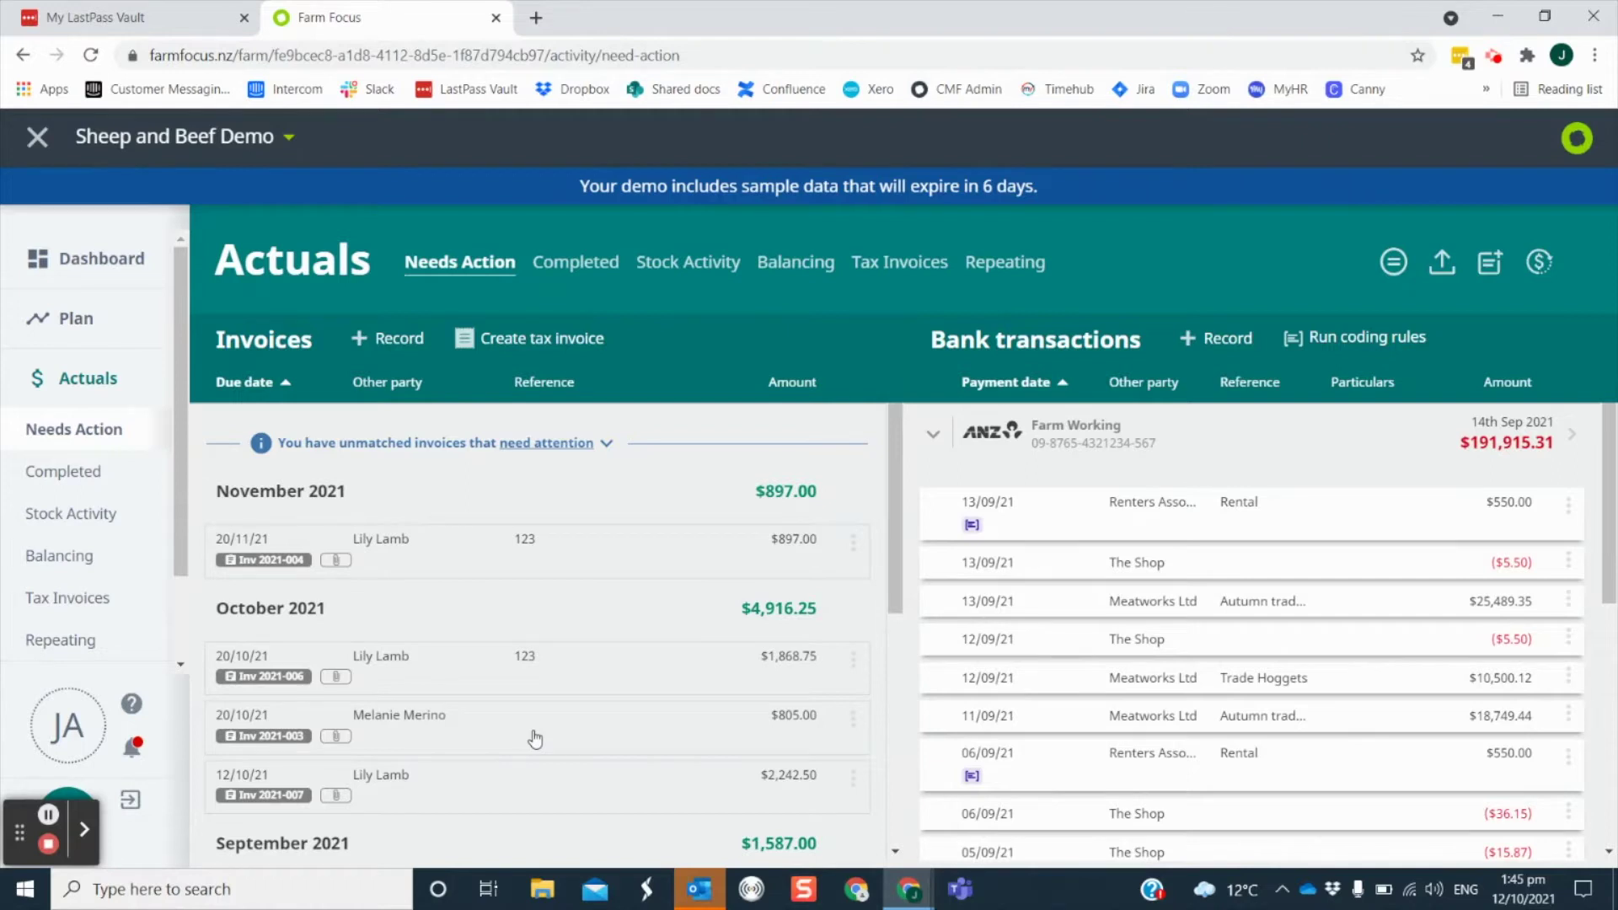
Start a new tax invoice due 20/12/21 and choose the customer as the other party.
{"action": "left_click", "coordinate": [471, 337]}
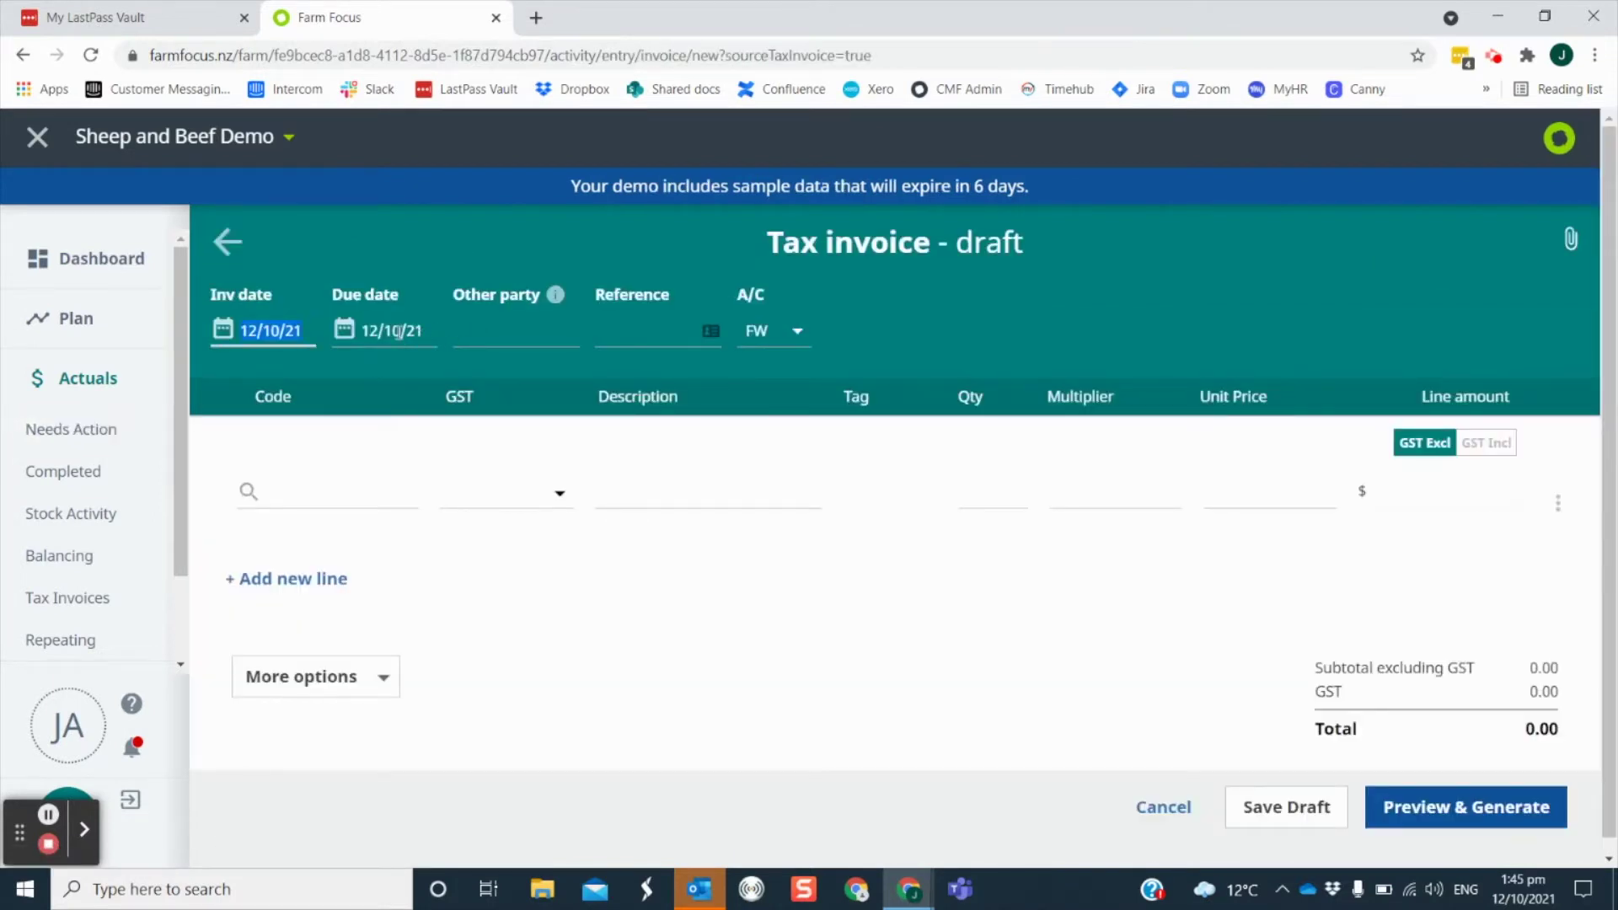
{"action": "left_click", "coordinate": [399, 331]}
{"action": "type", "text": "20/12/21"}
{"action": "key", "text": "Tab"}
{"action": "type", "text": "li"}
{"action": "key", "text": "Return"}
Add a 'hay sold' line with quantity 25 at a unit price of 65.
{"action": "left_click", "coordinate": [638, 498]}
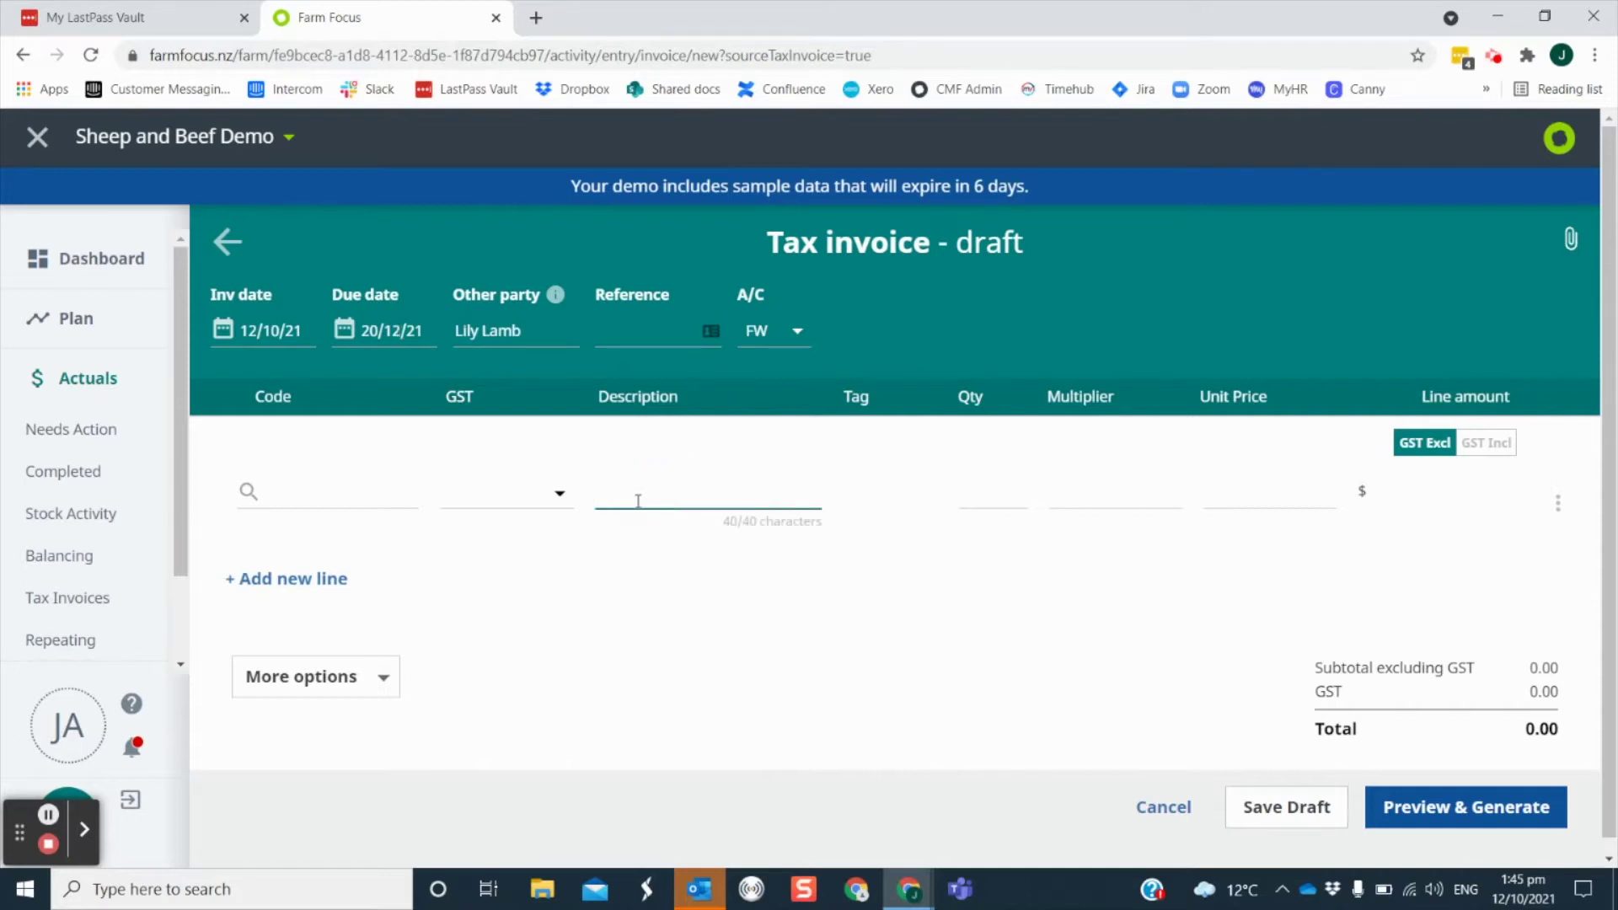
{"action": "type", "text": "hay sold"}
{"action": "key", "text": "Tab"}
{"action": "type", "text": "2"}
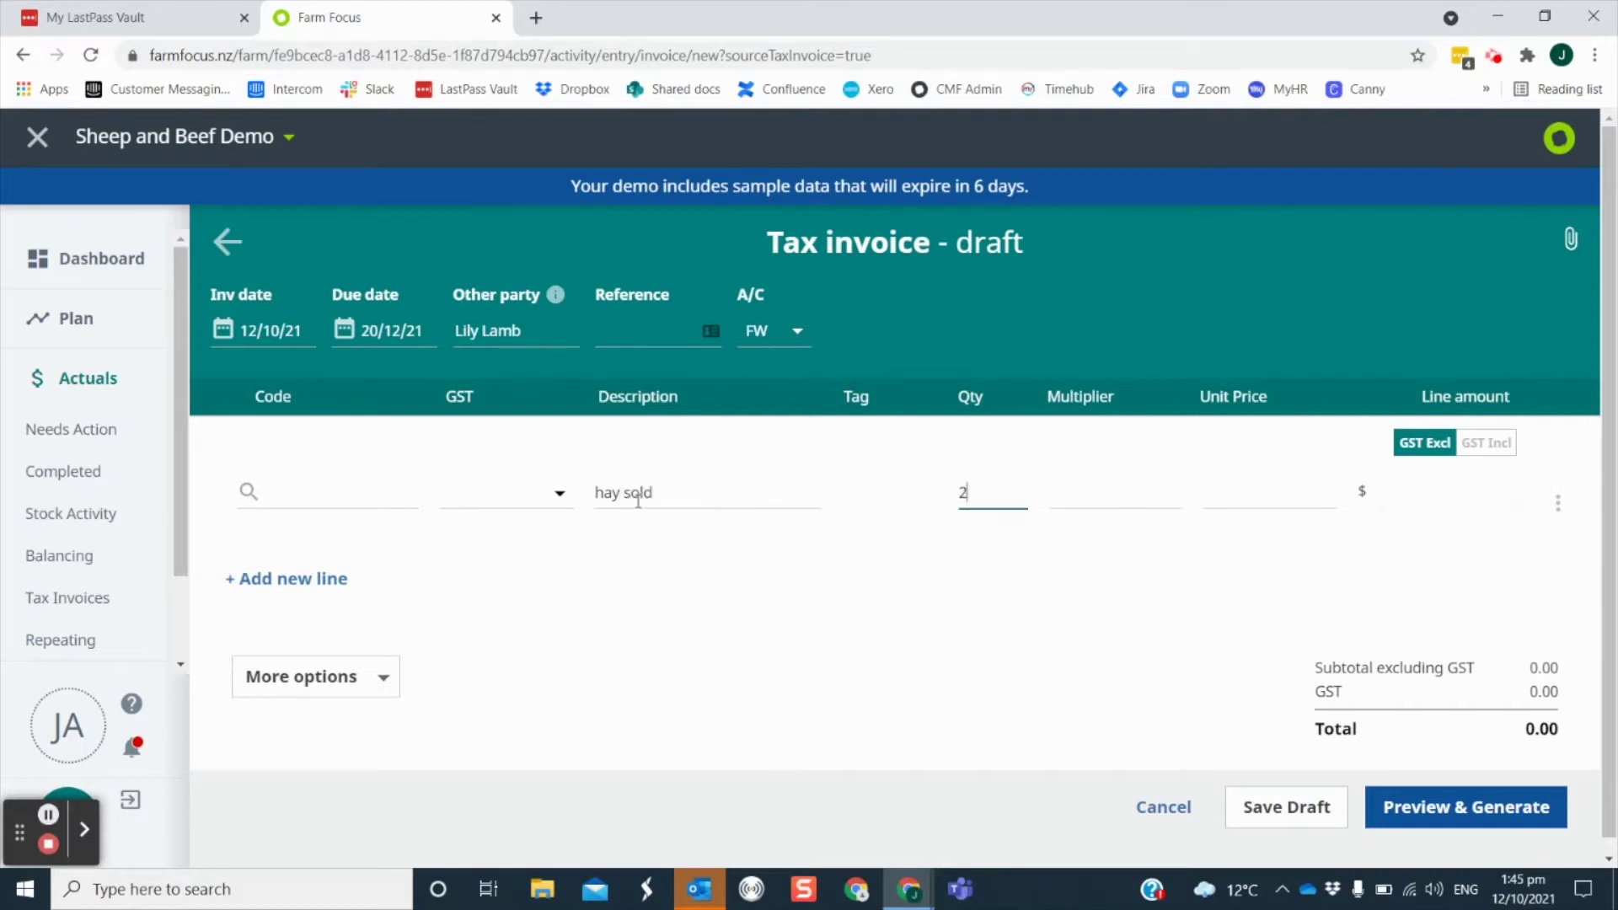
{"action": "type", "text": "5"}
{"action": "key", "text": "Tab"}
{"action": "key", "text": "Tab"}
{"action": "type", "text": "65"}
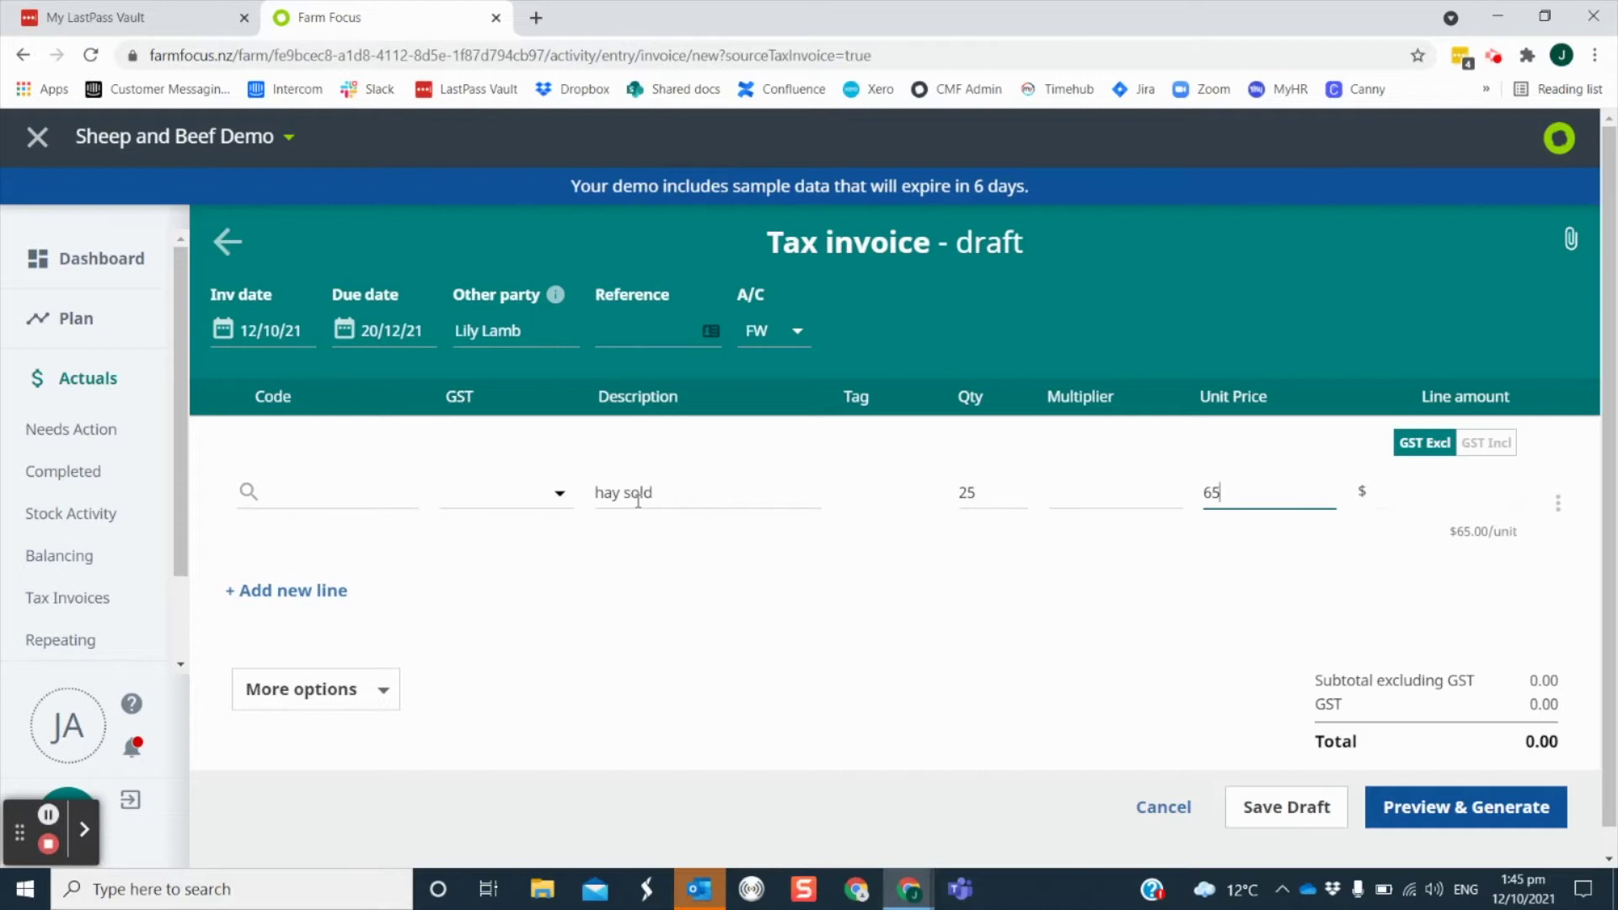
Code the hay line FDG:H and tag it LFB.
{"action": "left_click", "coordinate": [288, 495]}
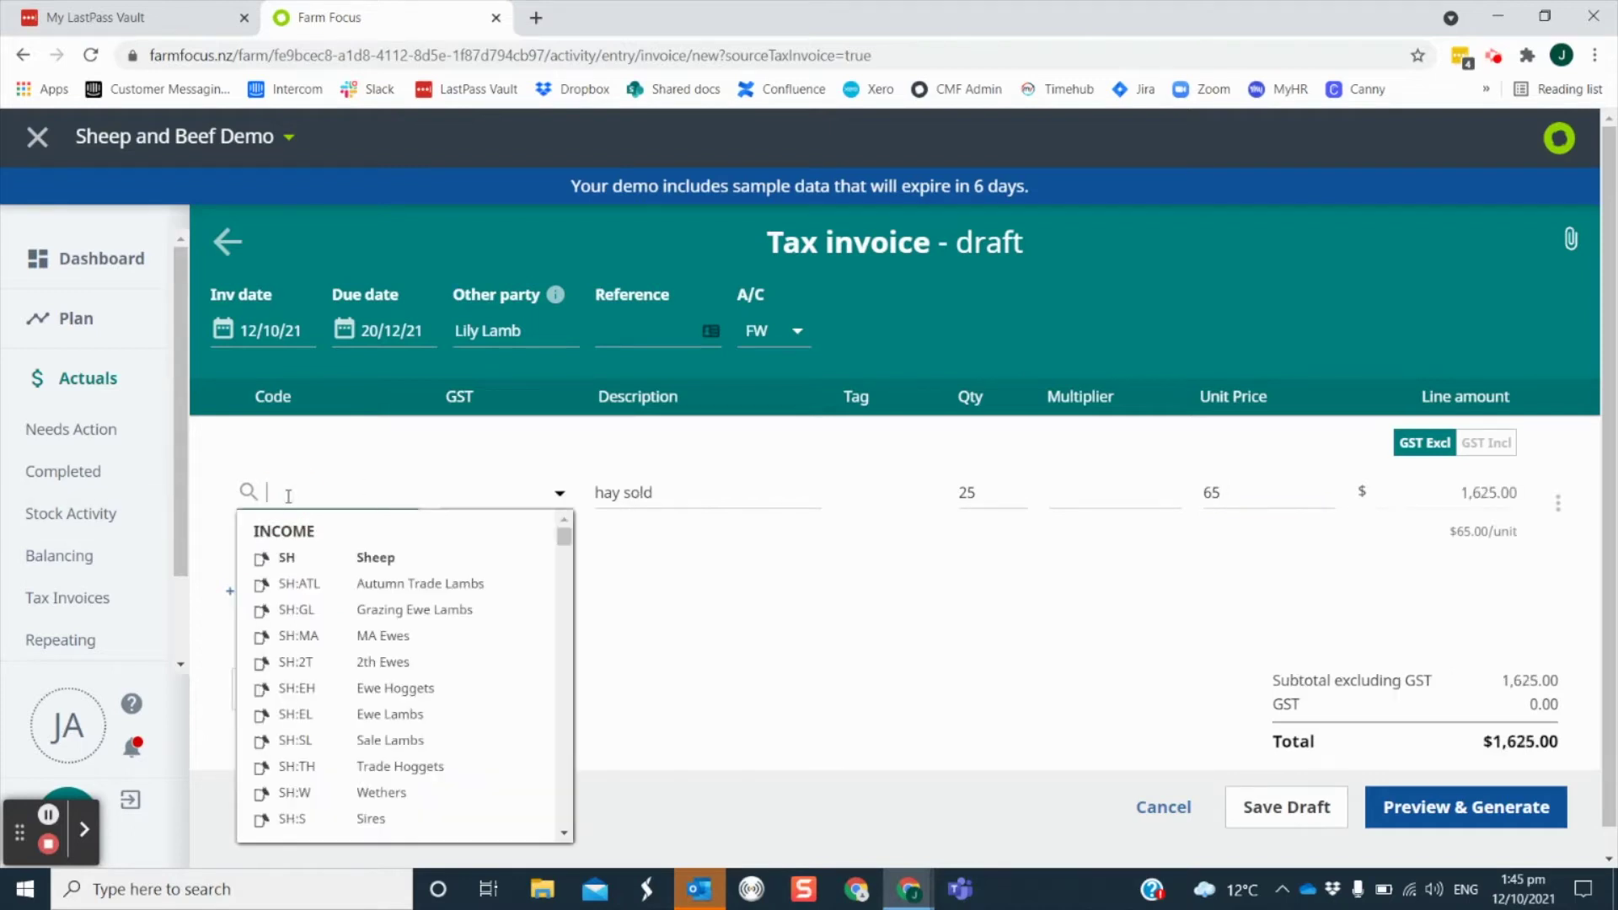
{"action": "type", "text": "hay"}
{"action": "key", "text": "Tab"}
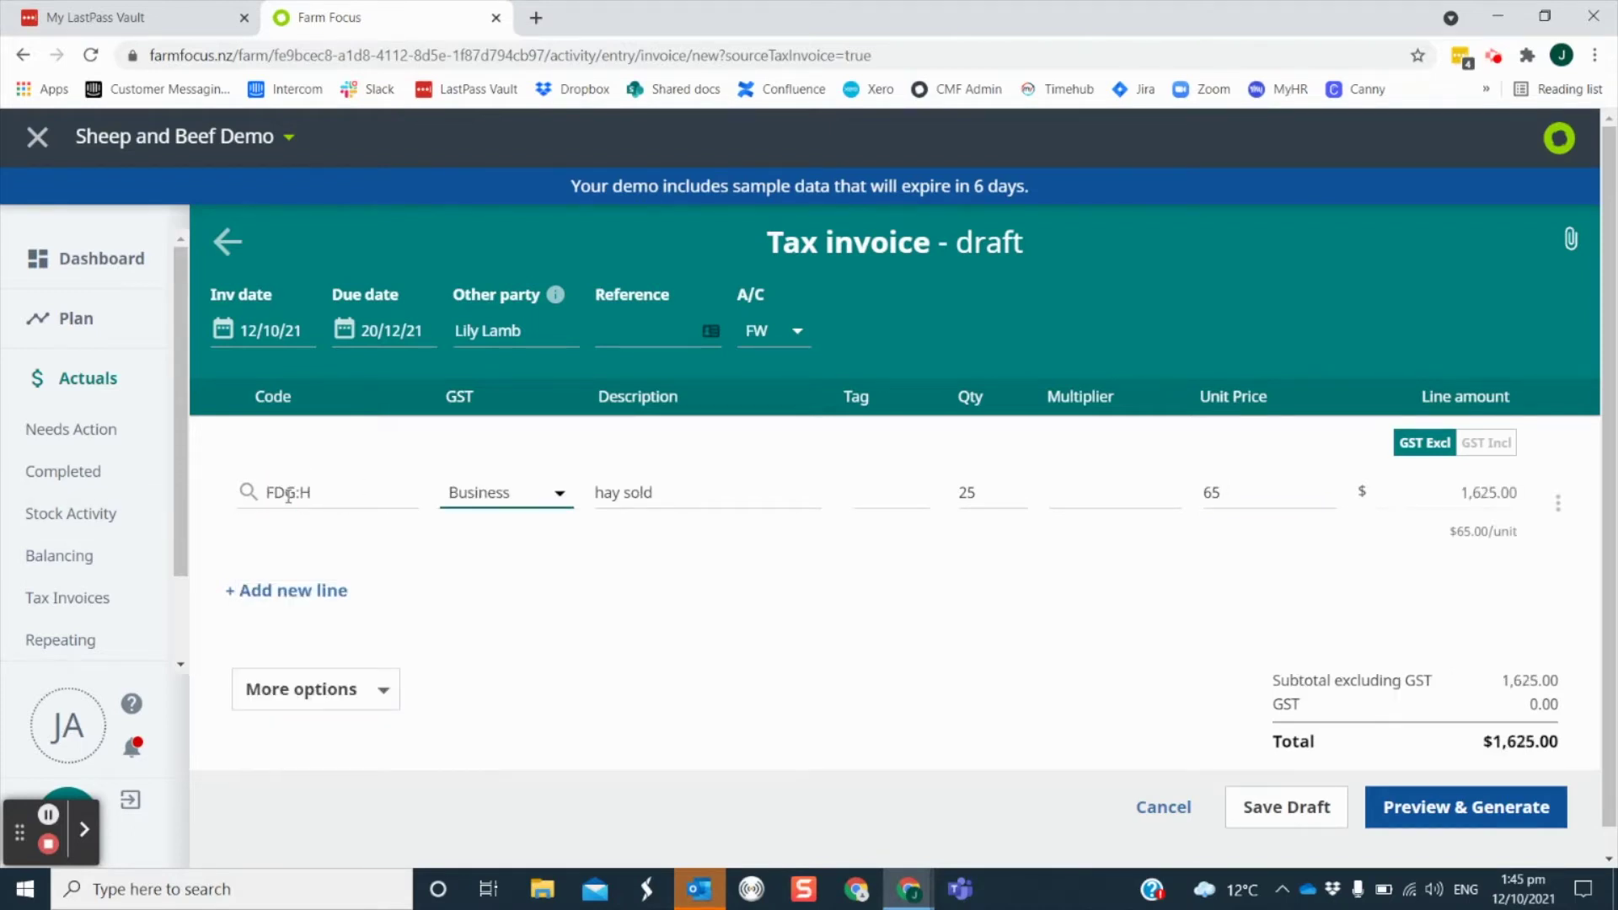
{"action": "left_click", "coordinate": [882, 490]}
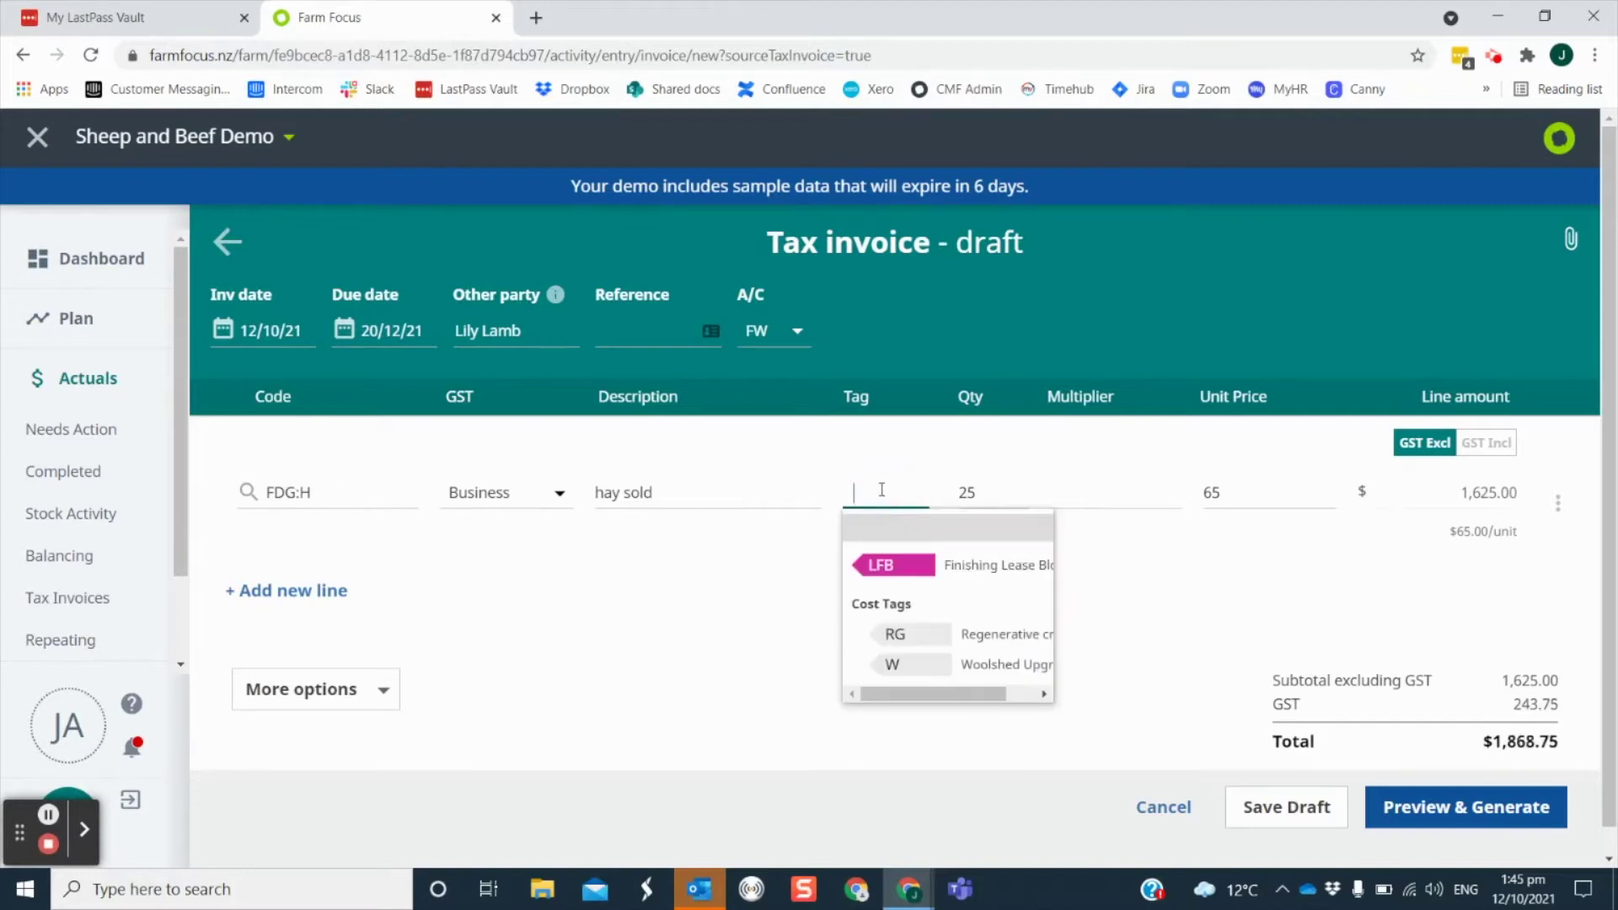
{"action": "left_click", "coordinate": [884, 568]}
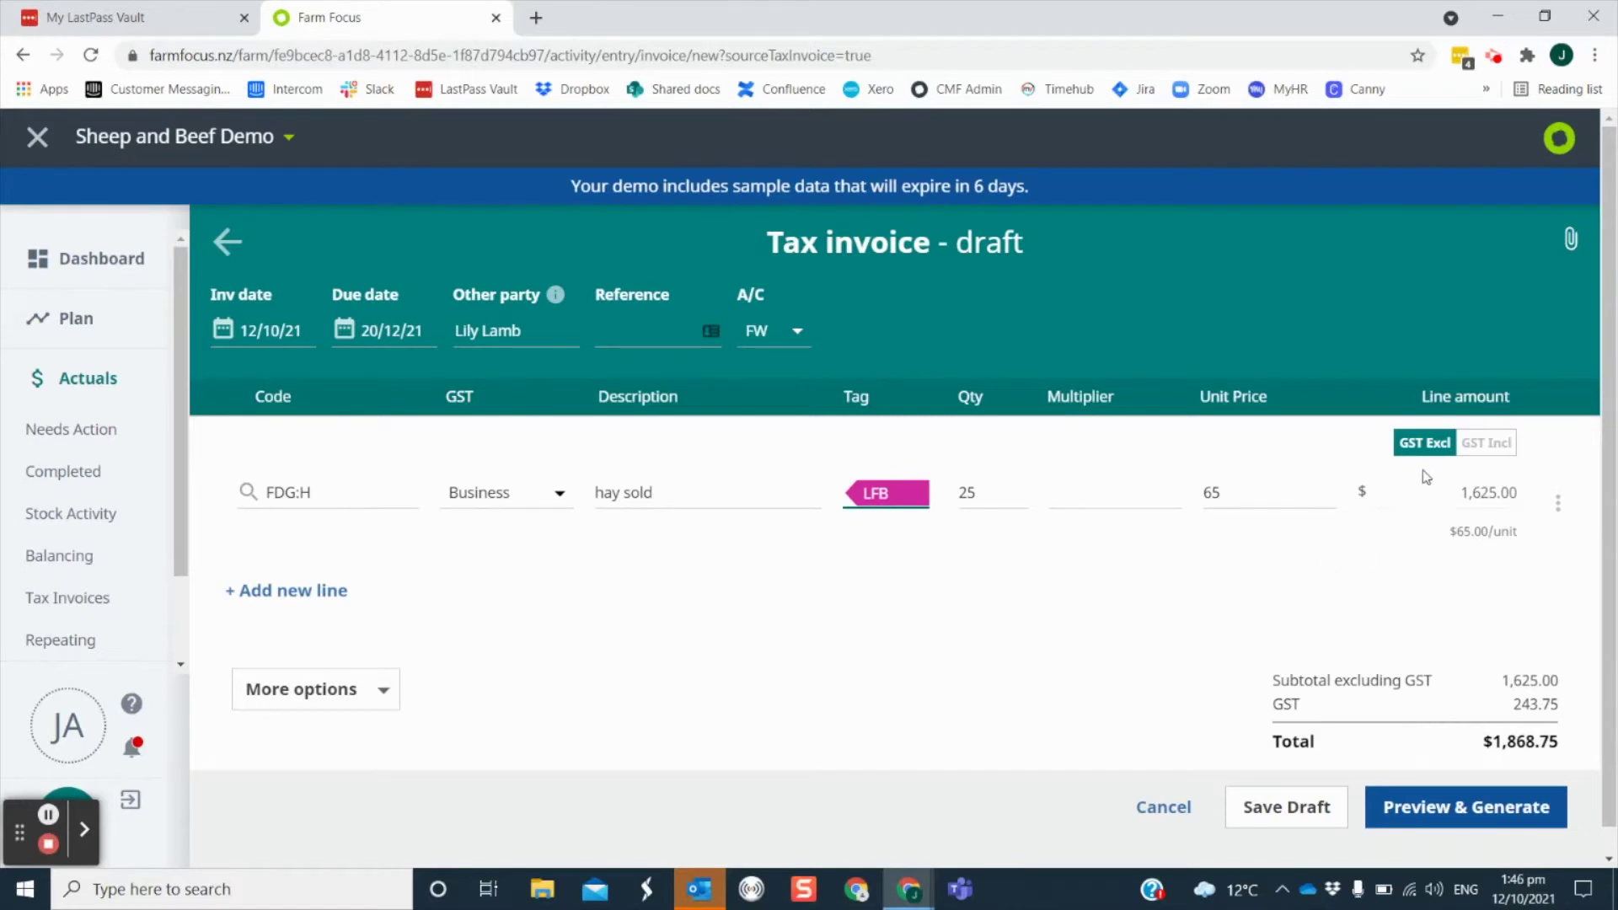
Toggle prices to GST-inclusive and back to exclusive, then save the hay invoice as a draft.
{"action": "left_click", "coordinate": [1503, 446]}
{"action": "left_click", "coordinate": [1422, 447]}
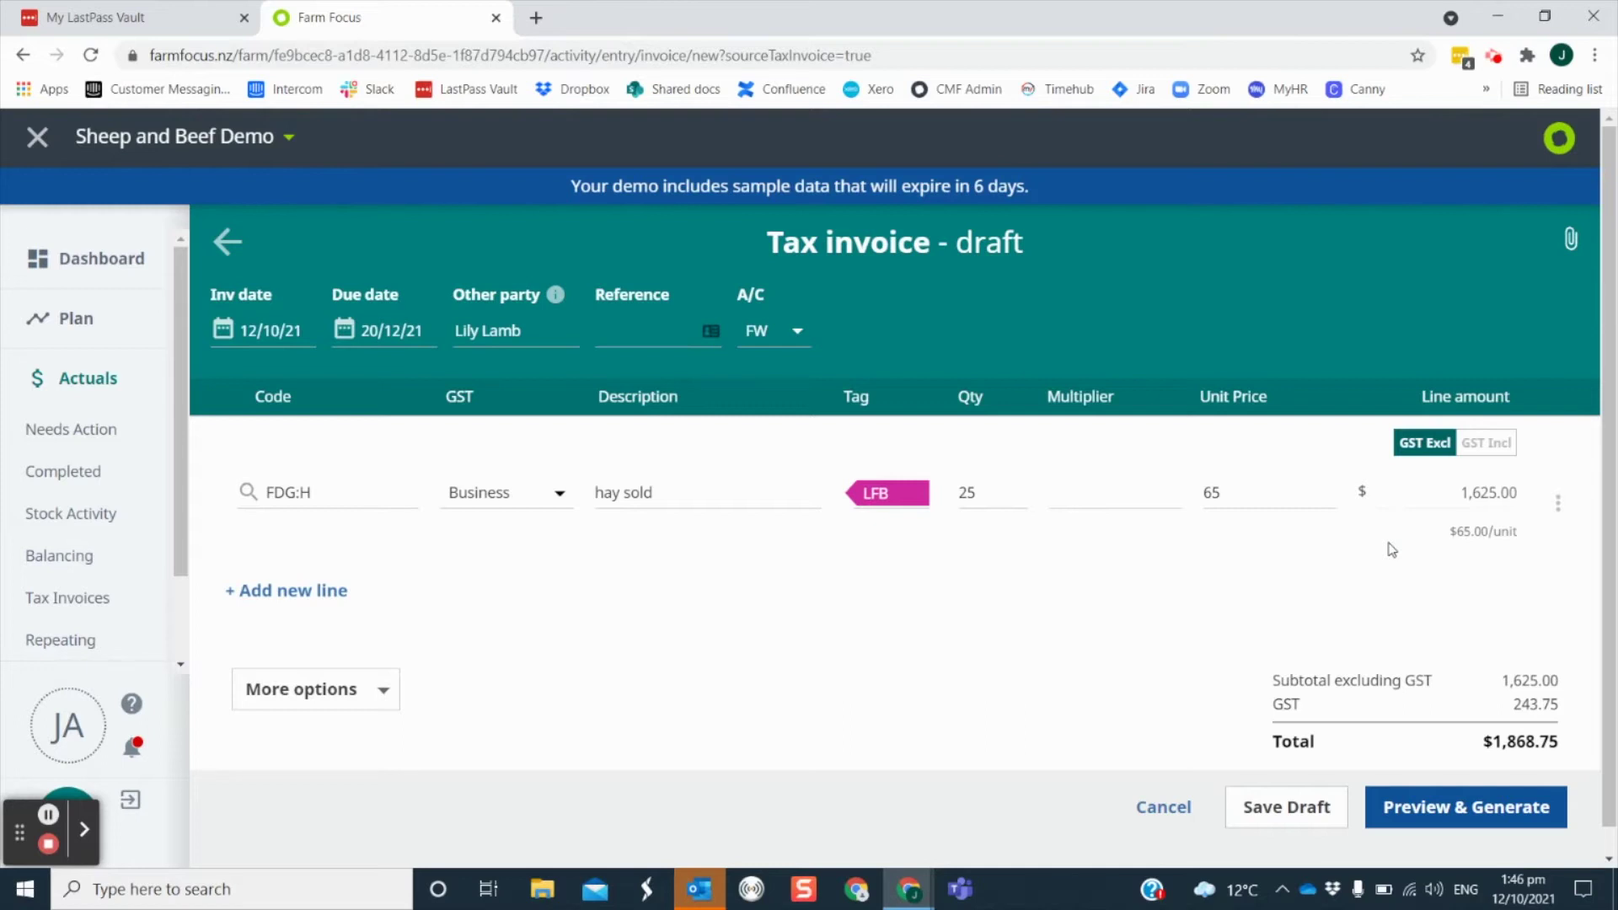
{"action": "left_click", "coordinate": [1268, 807]}
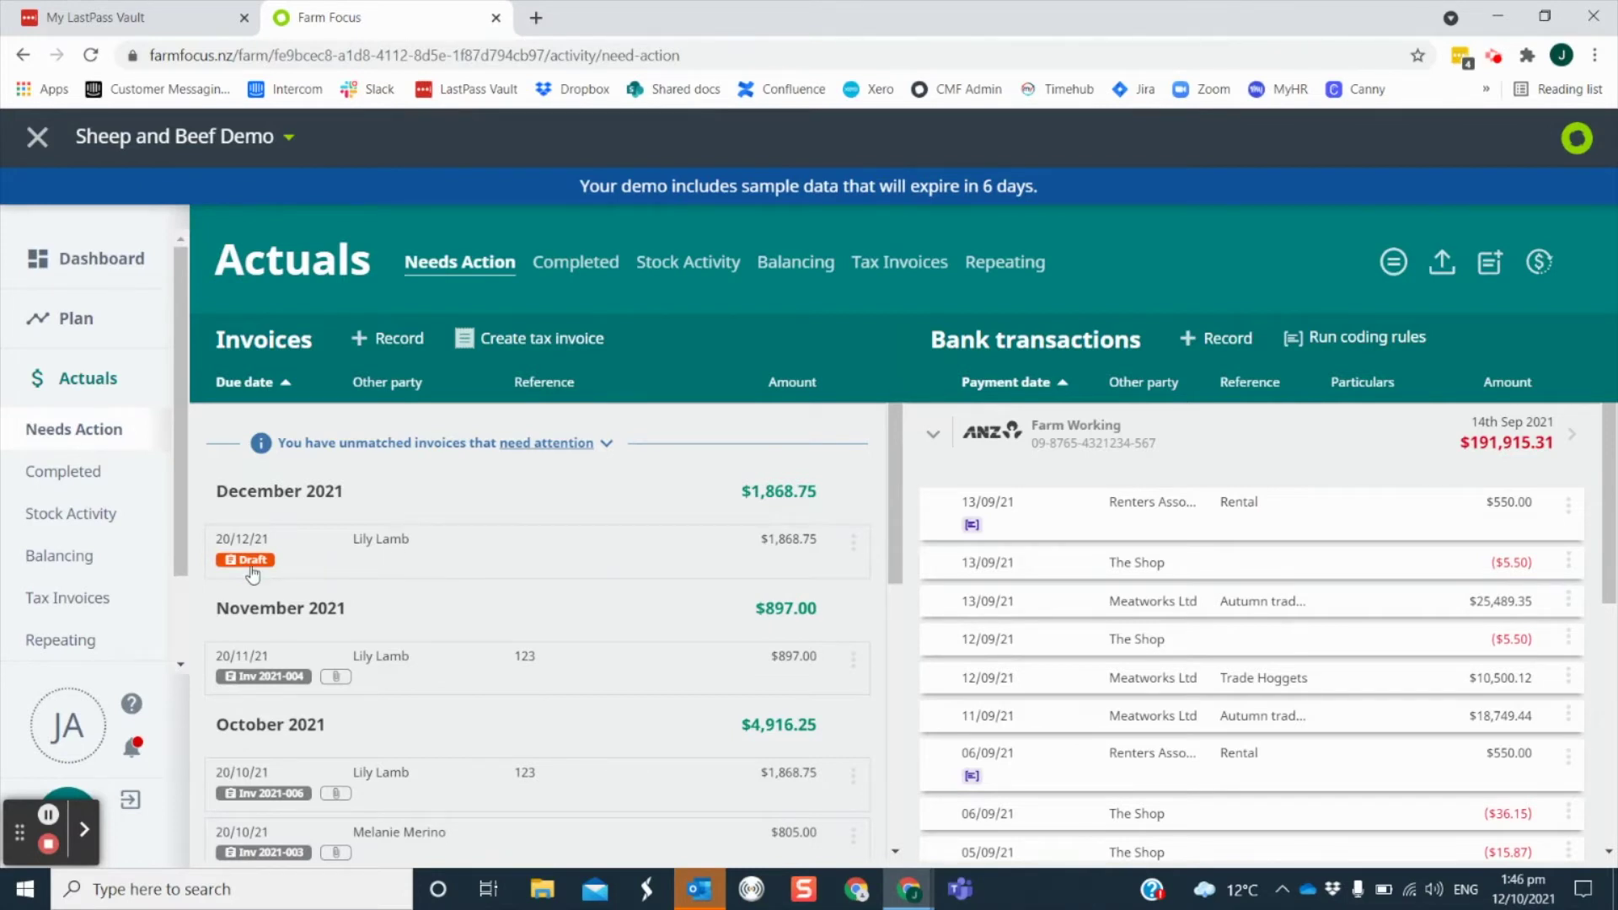
Change the December draft's quantity to 35 and review its $2,616.25 tax invoice preview.
{"action": "left_click", "coordinate": [302, 568]}
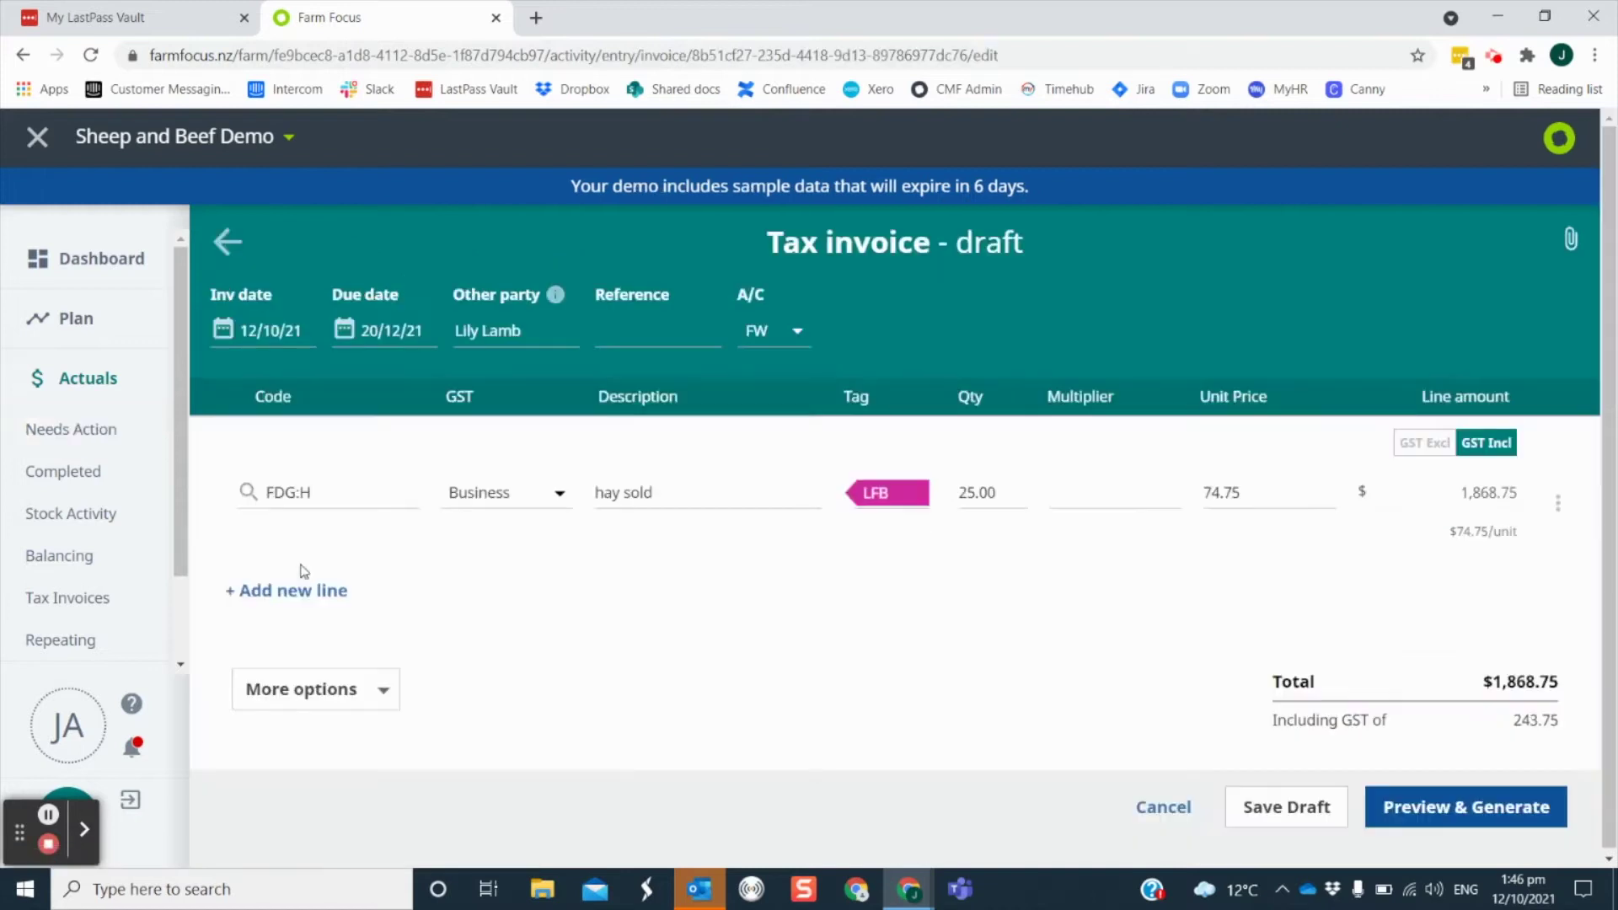
{"action": "left_click", "coordinate": [988, 493]}
{"action": "type", "text": "35"}
{"action": "left_click", "coordinate": [1445, 797]}
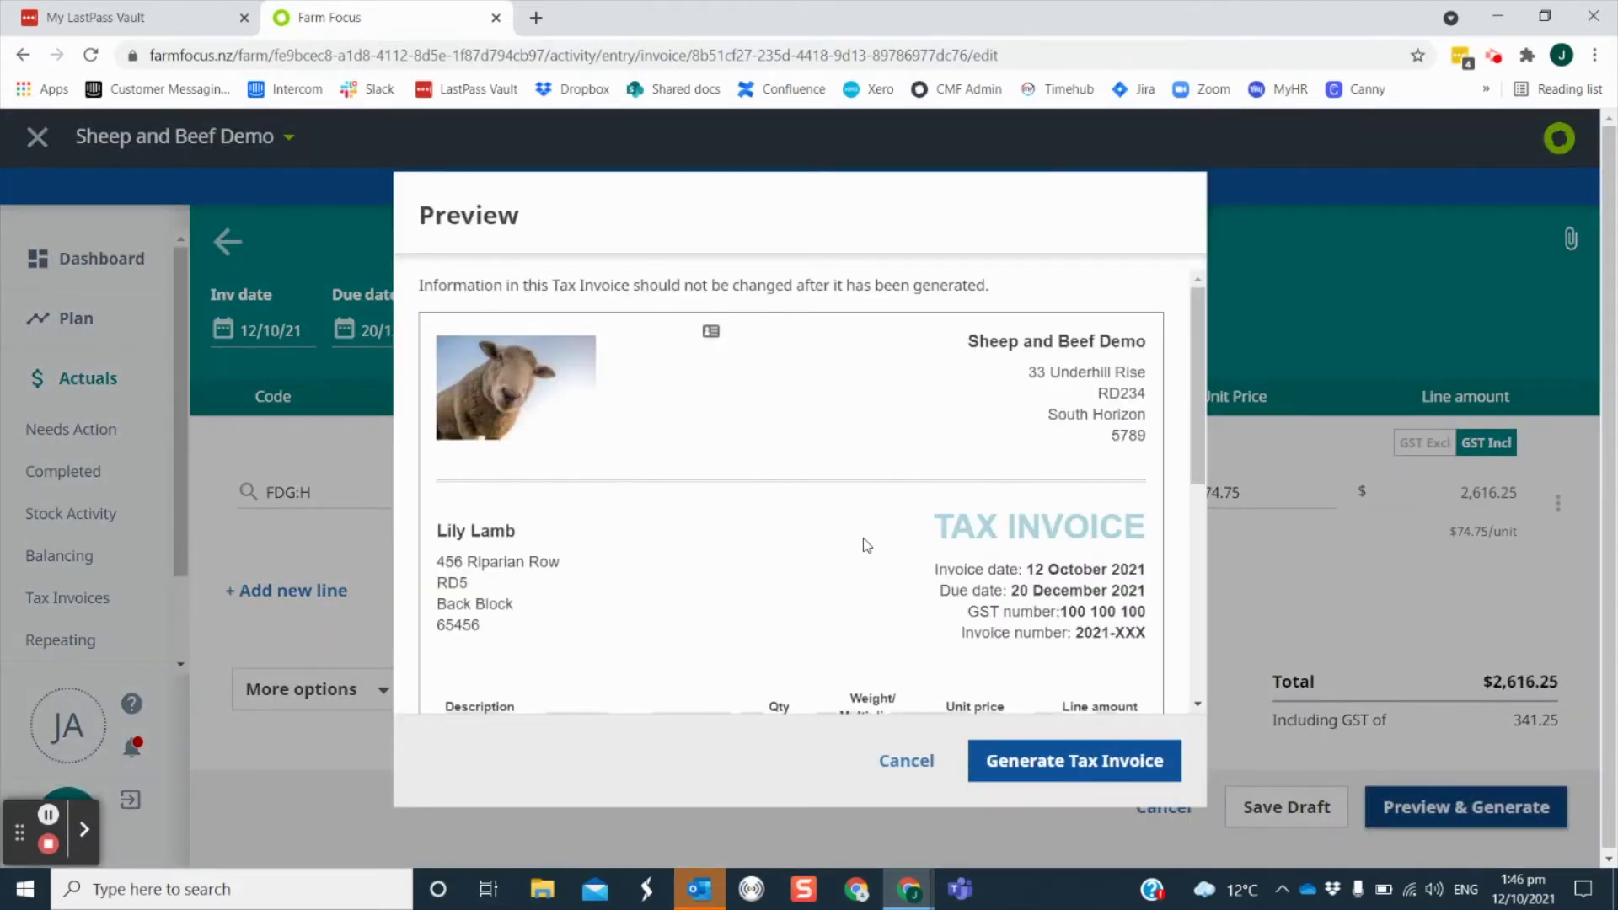
{"action": "scroll", "coordinate": [867, 545], "scroll_direction": "down", "scroll_amount": 3}
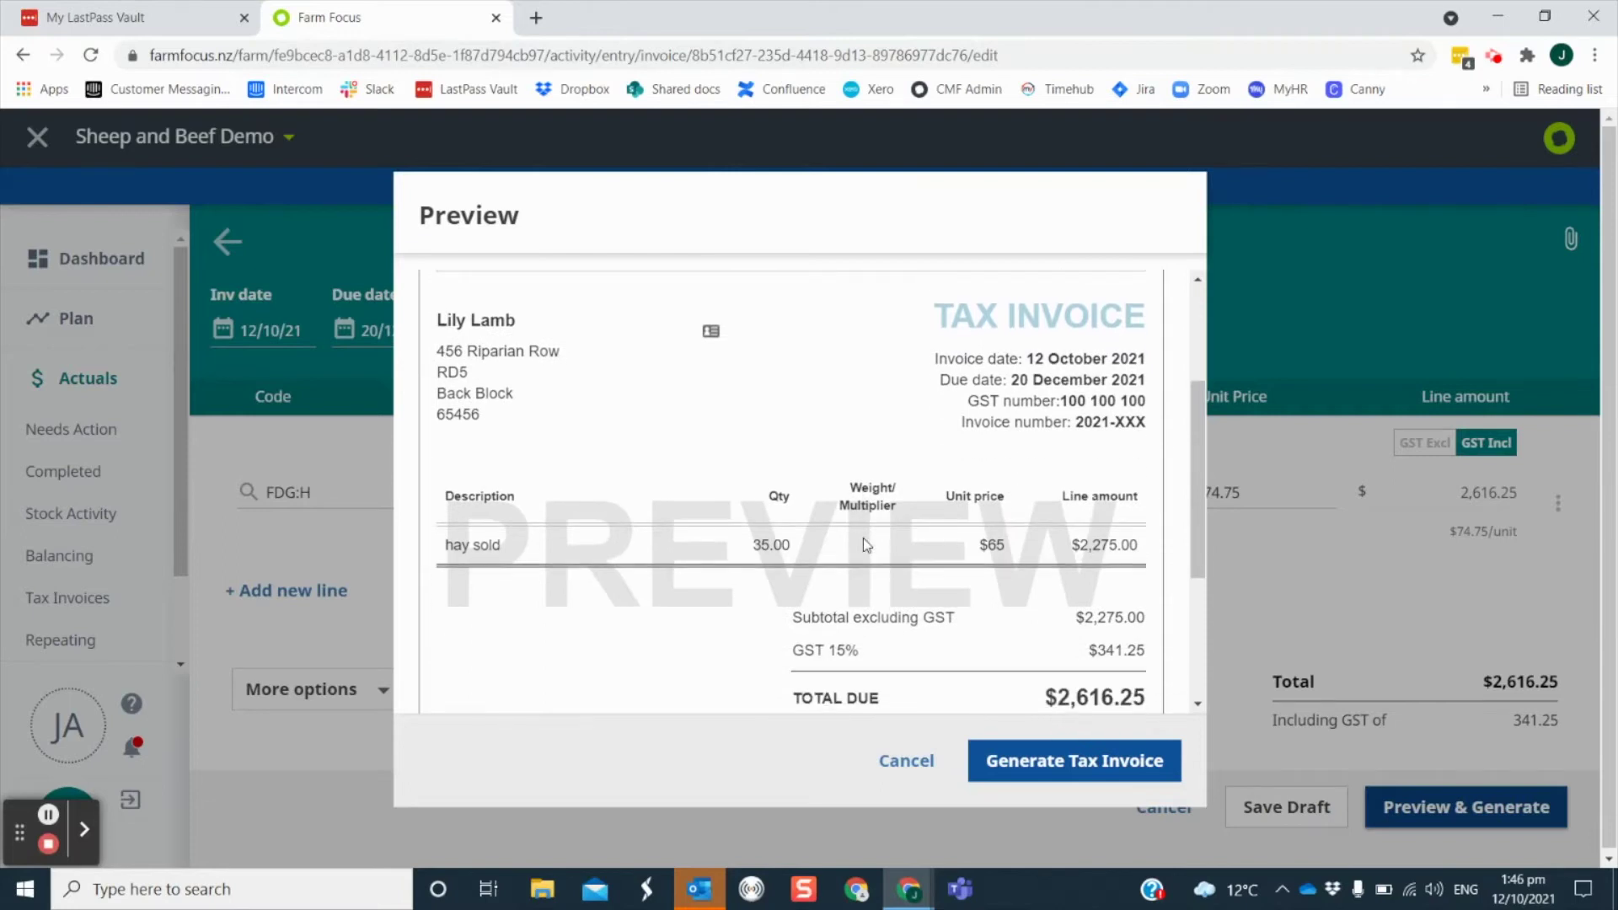
{"action": "scroll", "coordinate": [863, 543], "scroll_direction": "down", "scroll_amount": 3}
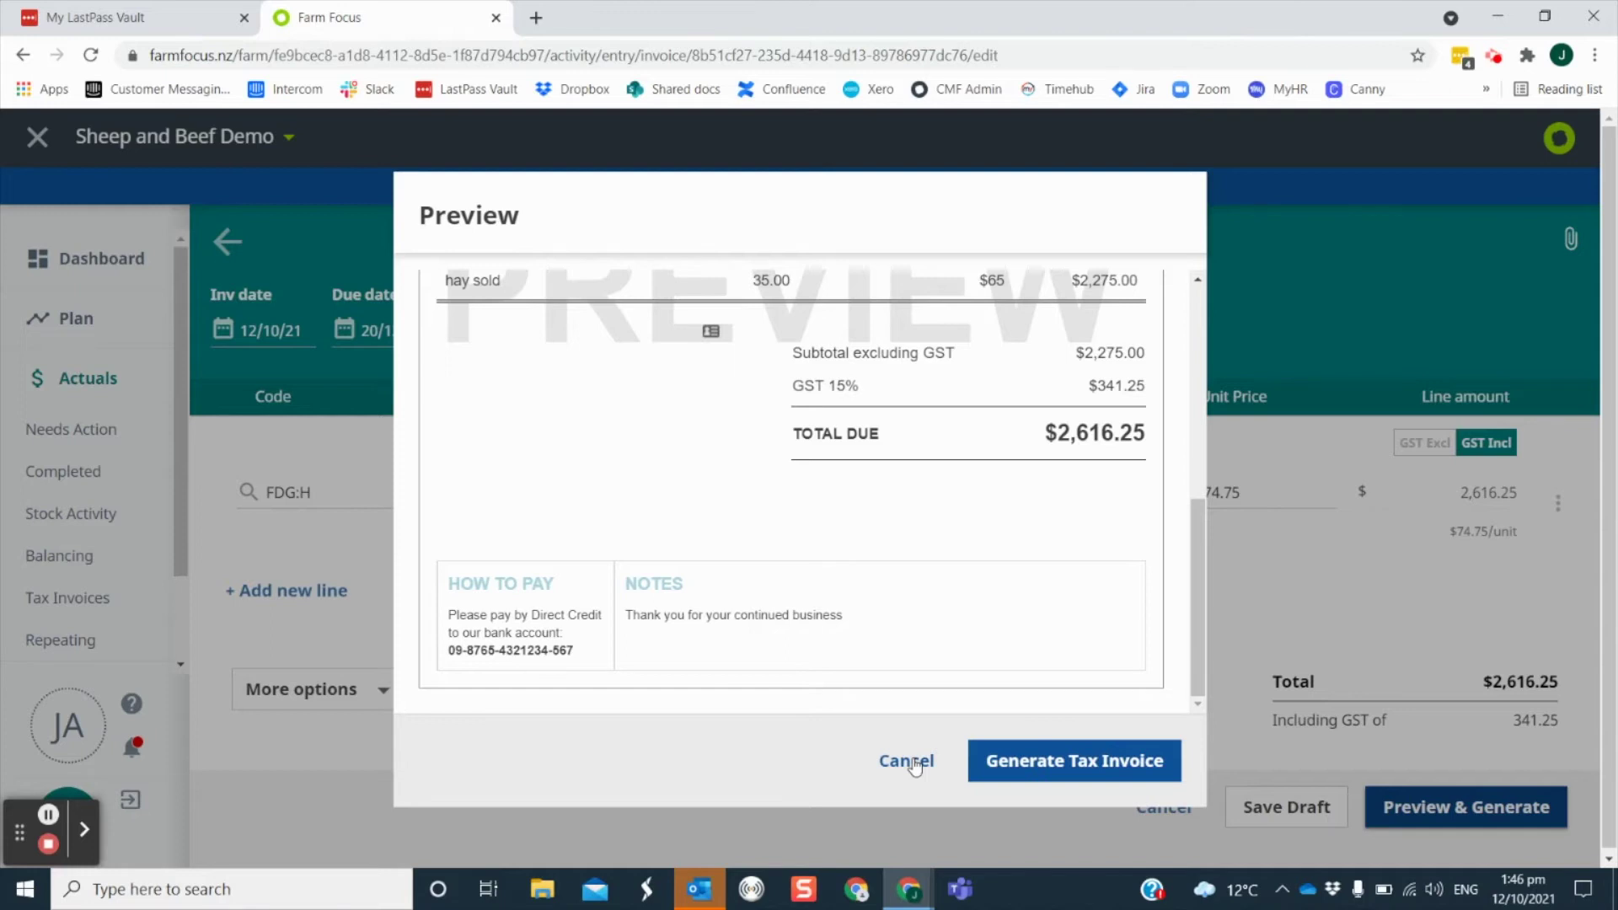
Generate tax invoice 2021-008 as a PDF and return to the Needs Action list.
{"action": "left_click", "coordinate": [1021, 762]}
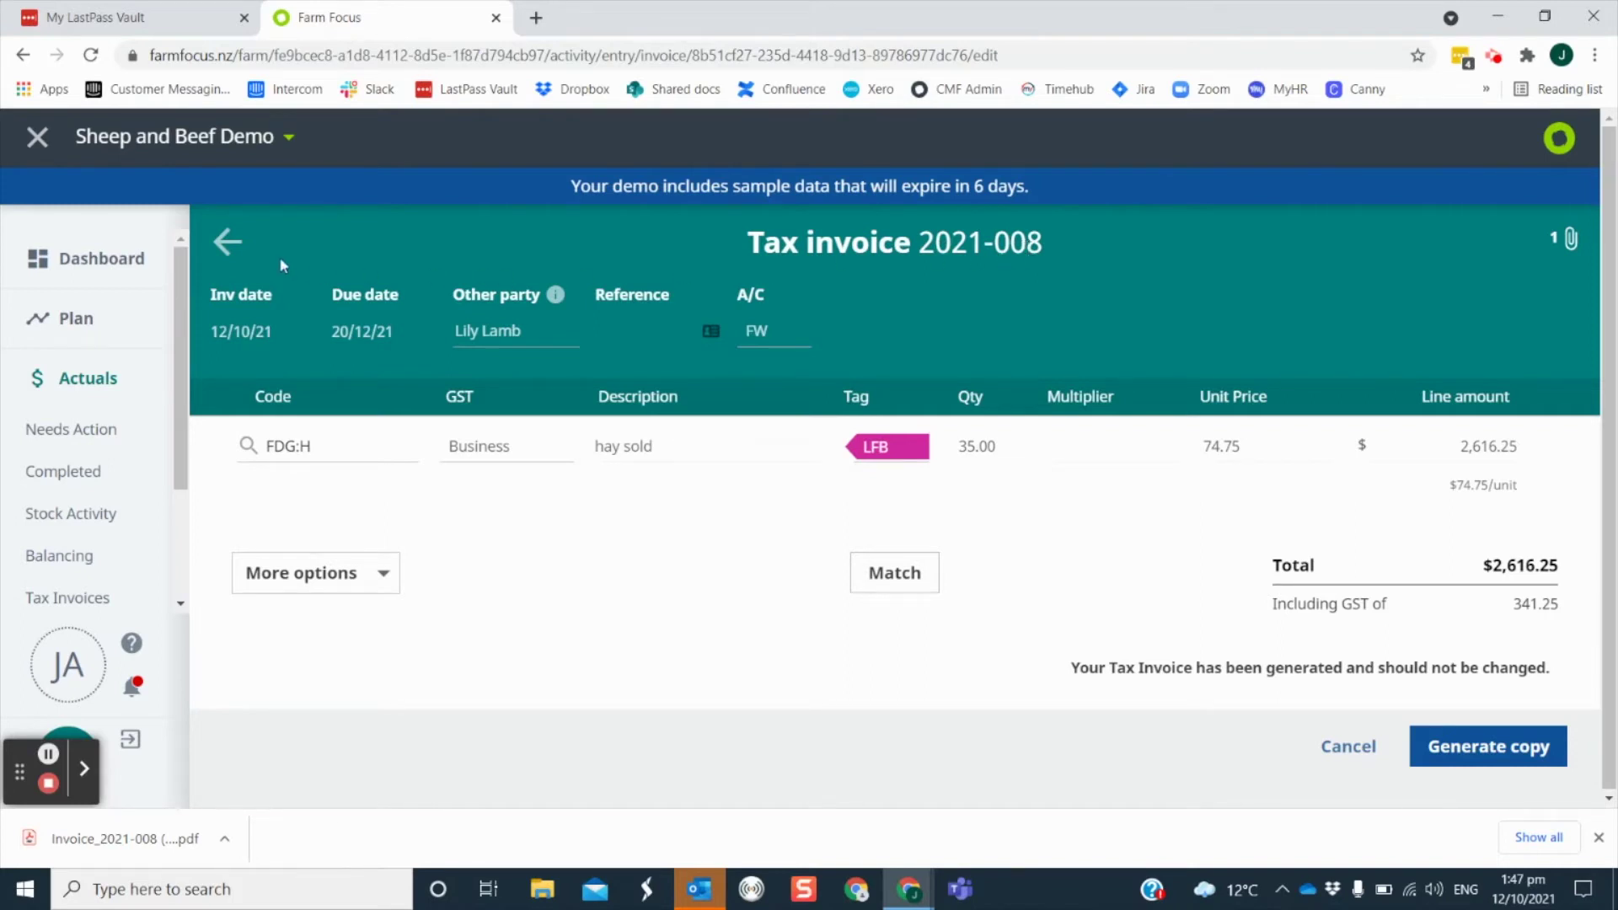
{"action": "left_click", "coordinate": [227, 242]}
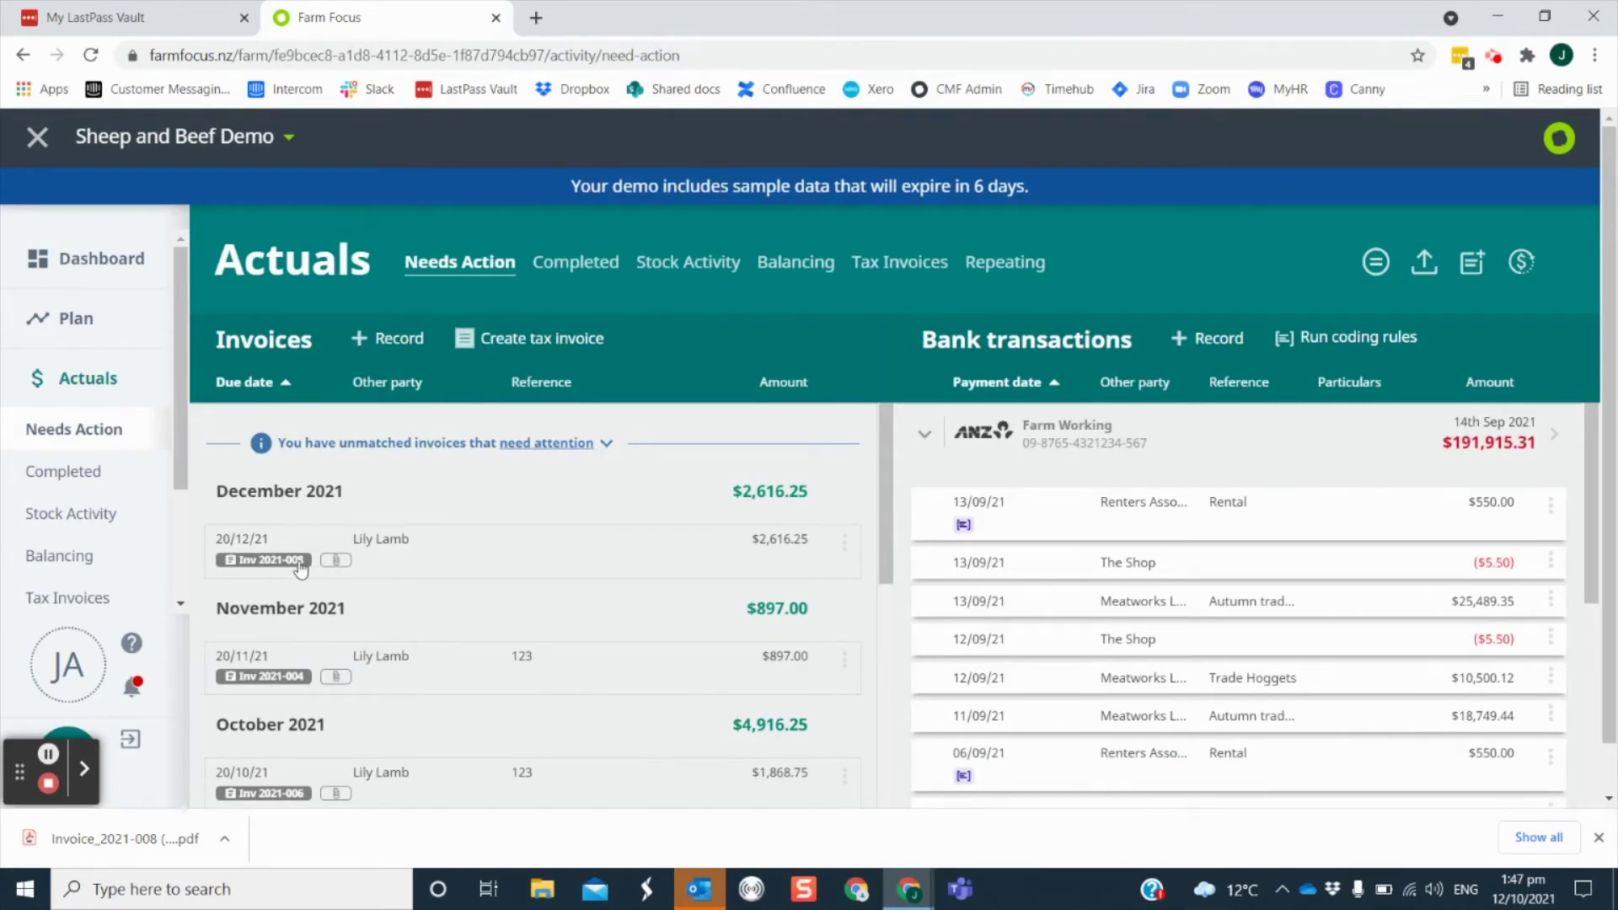
Delete the December invoice, then restore INV 2021-008 from the deleted tax invoices.
{"action": "left_click", "coordinate": [844, 543]}
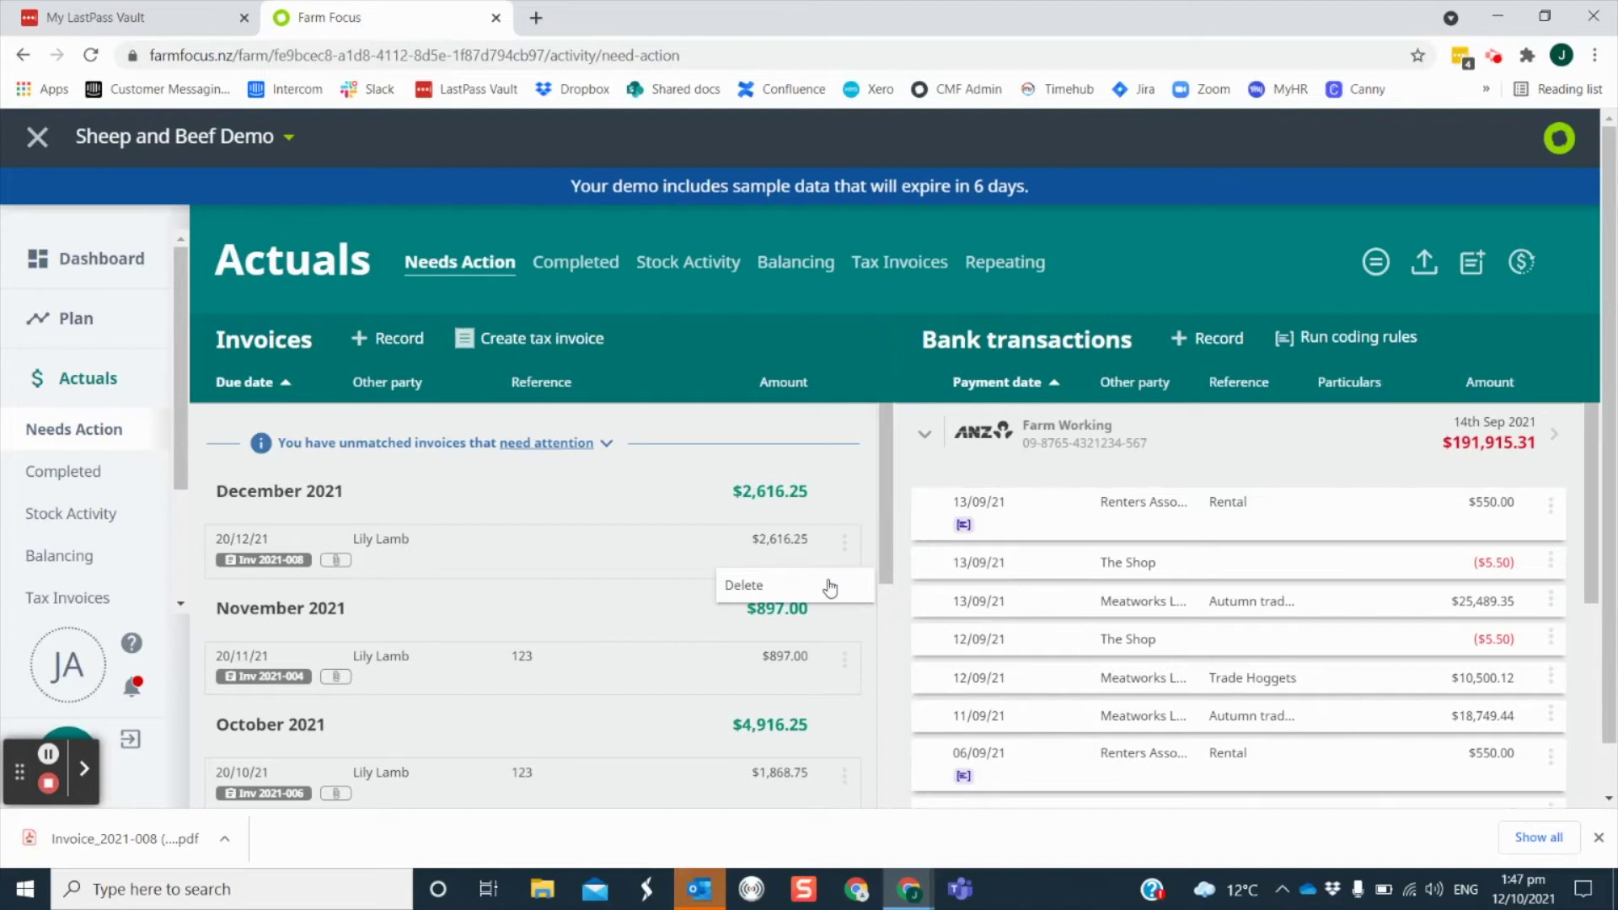
{"action": "left_click", "coordinate": [830, 588]}
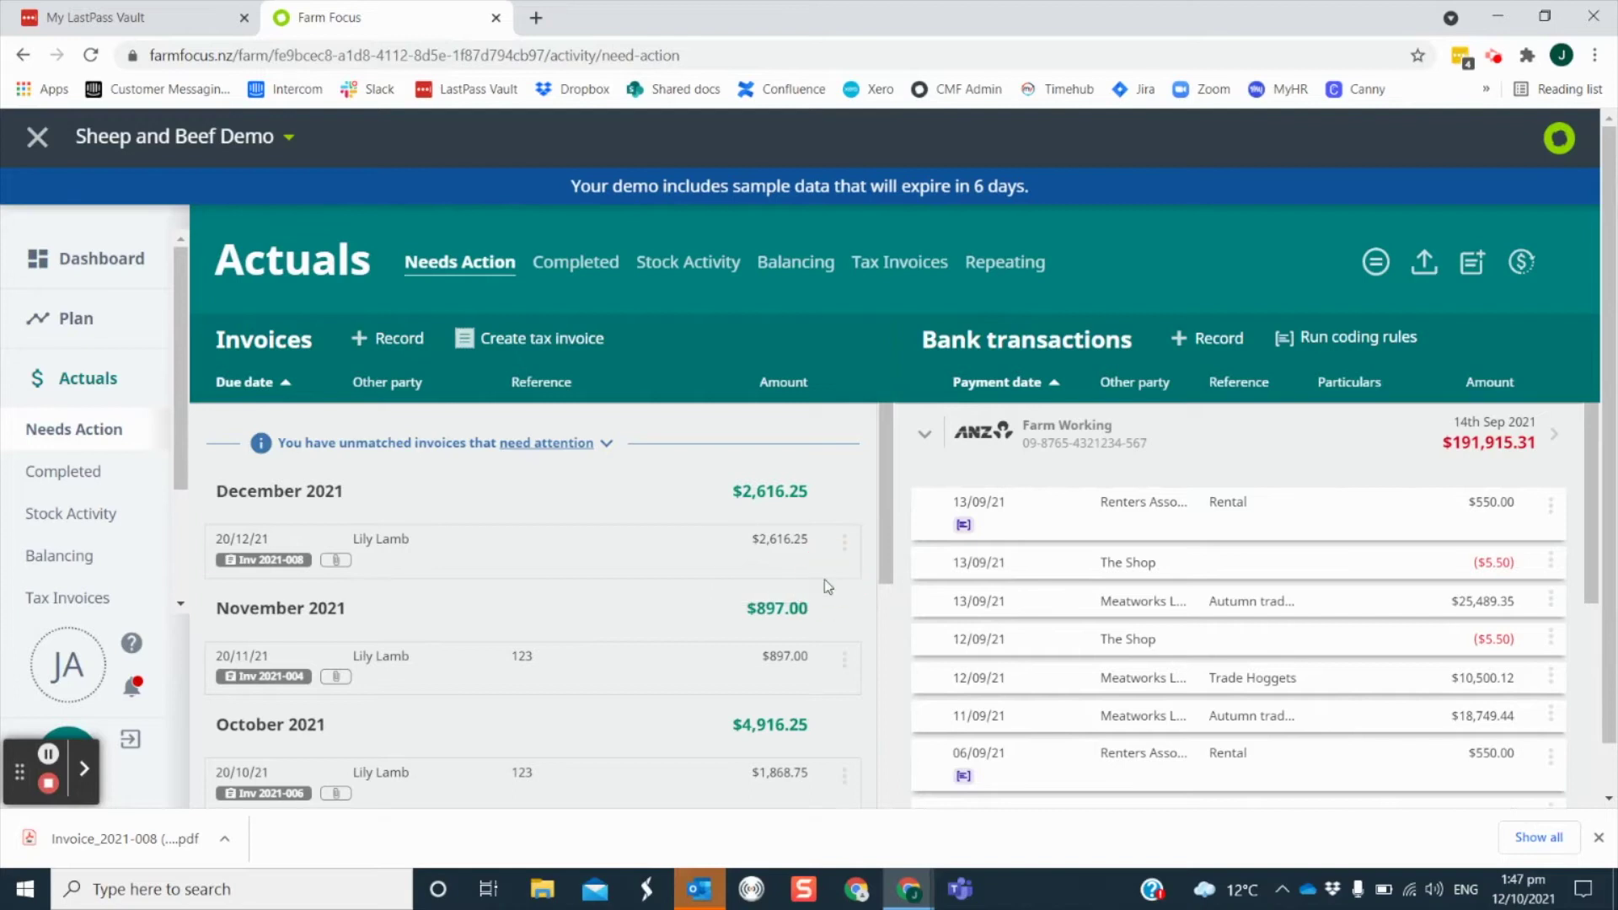
{"action": "left_click", "coordinate": [875, 268]}
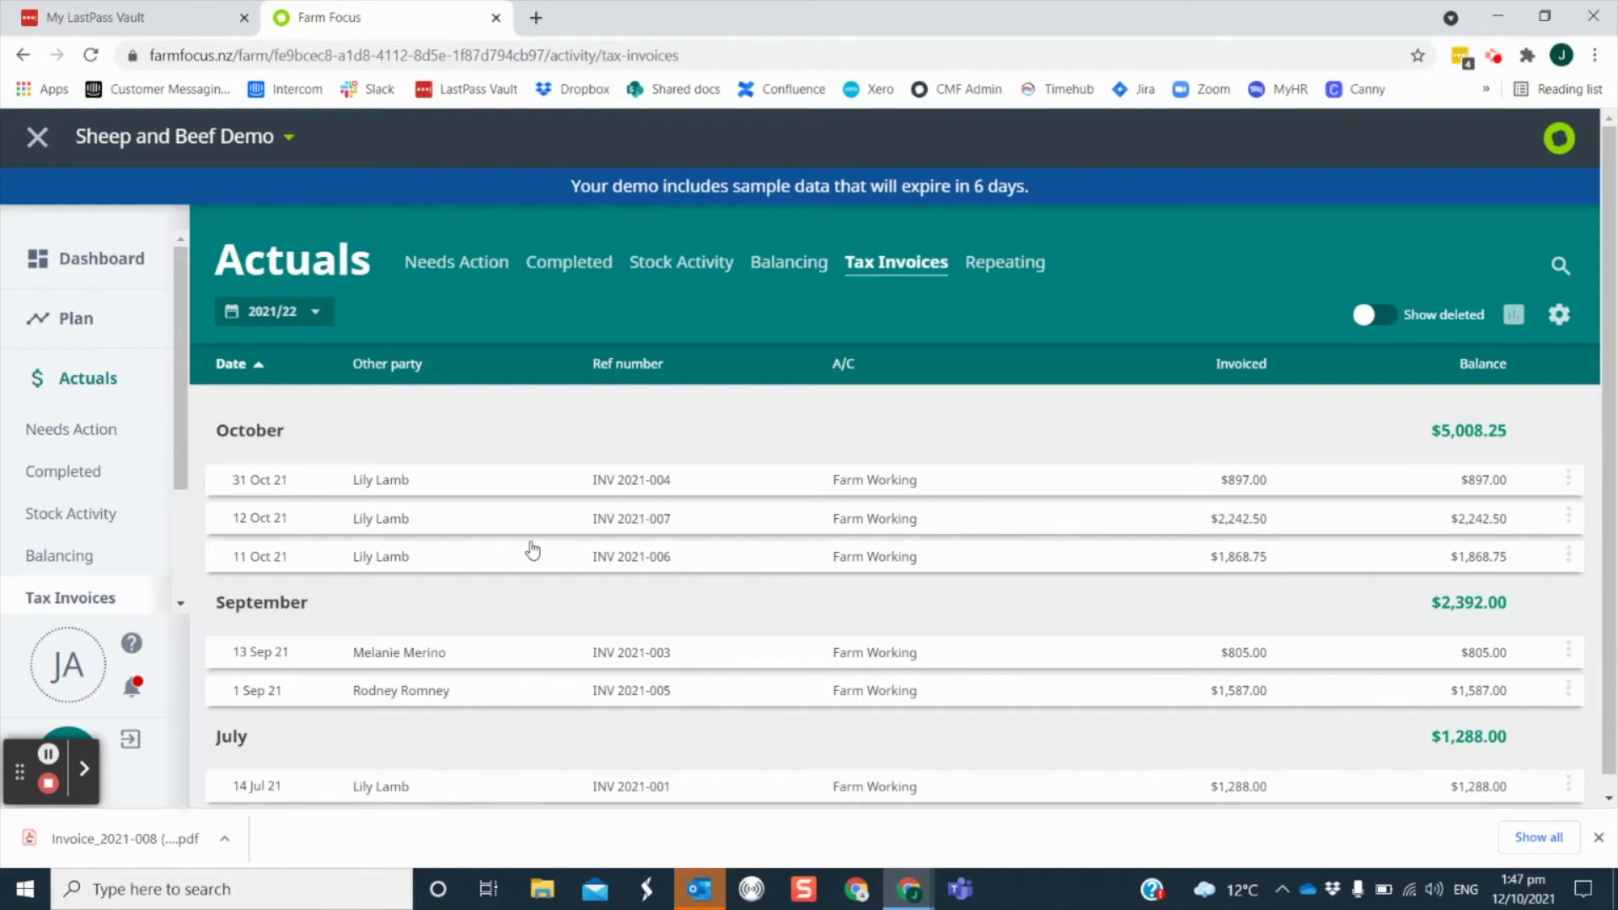
{"action": "scroll", "coordinate": [523, 512], "scroll_direction": "down", "scroll_amount": 1}
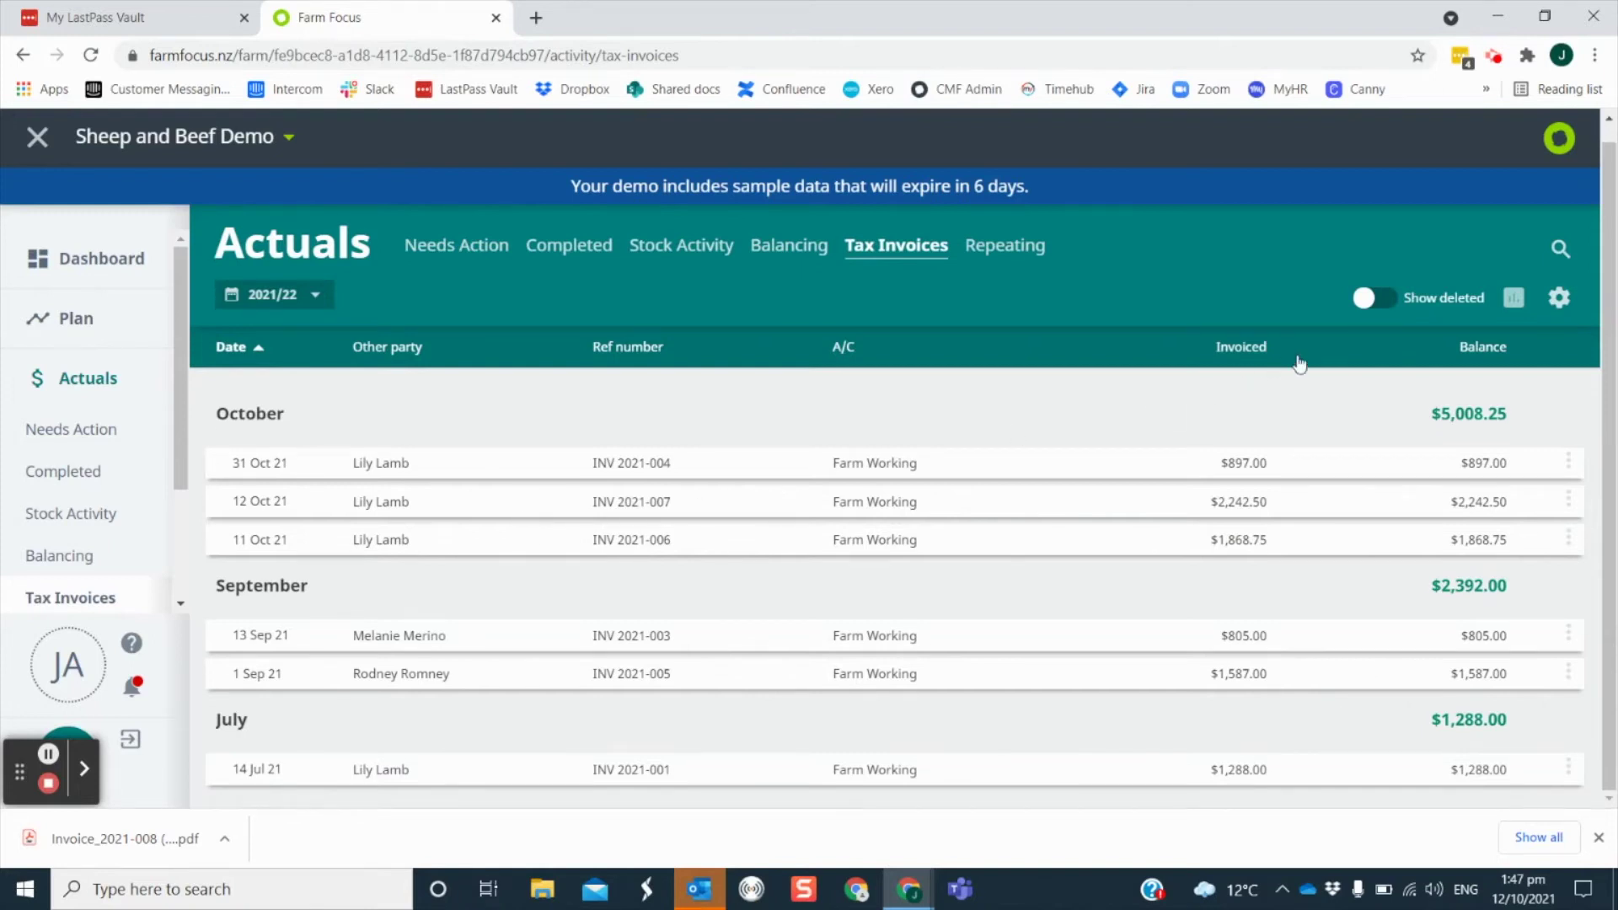
{"action": "left_click", "coordinate": [1387, 299]}
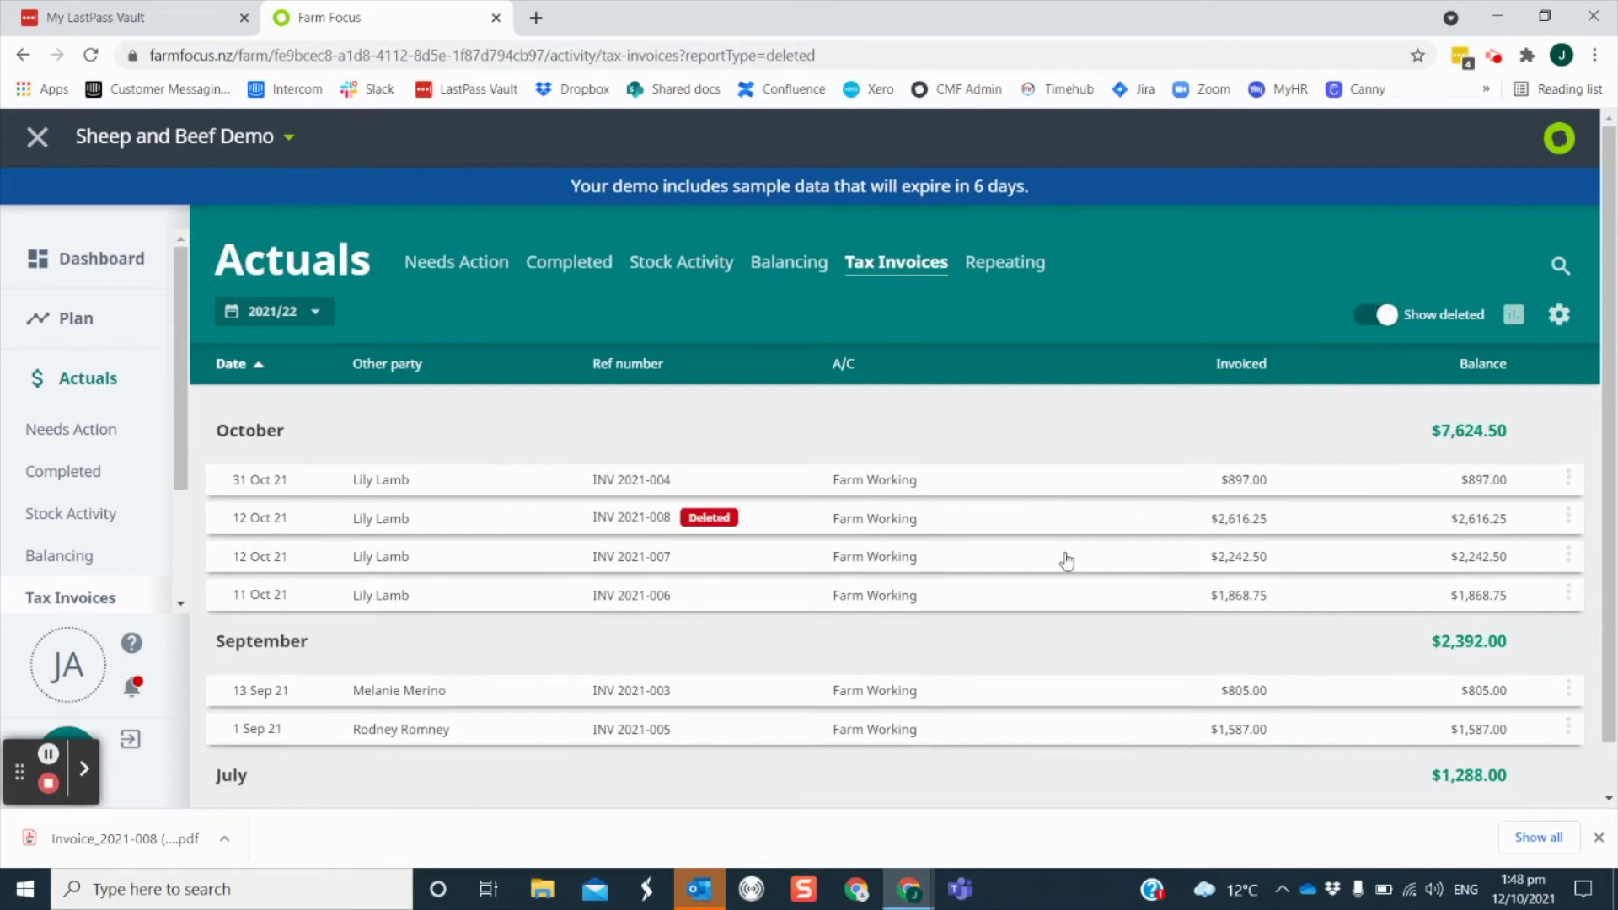
{"action": "left_click", "coordinate": [1567, 517]}
{"action": "left_click", "coordinate": [1481, 563]}
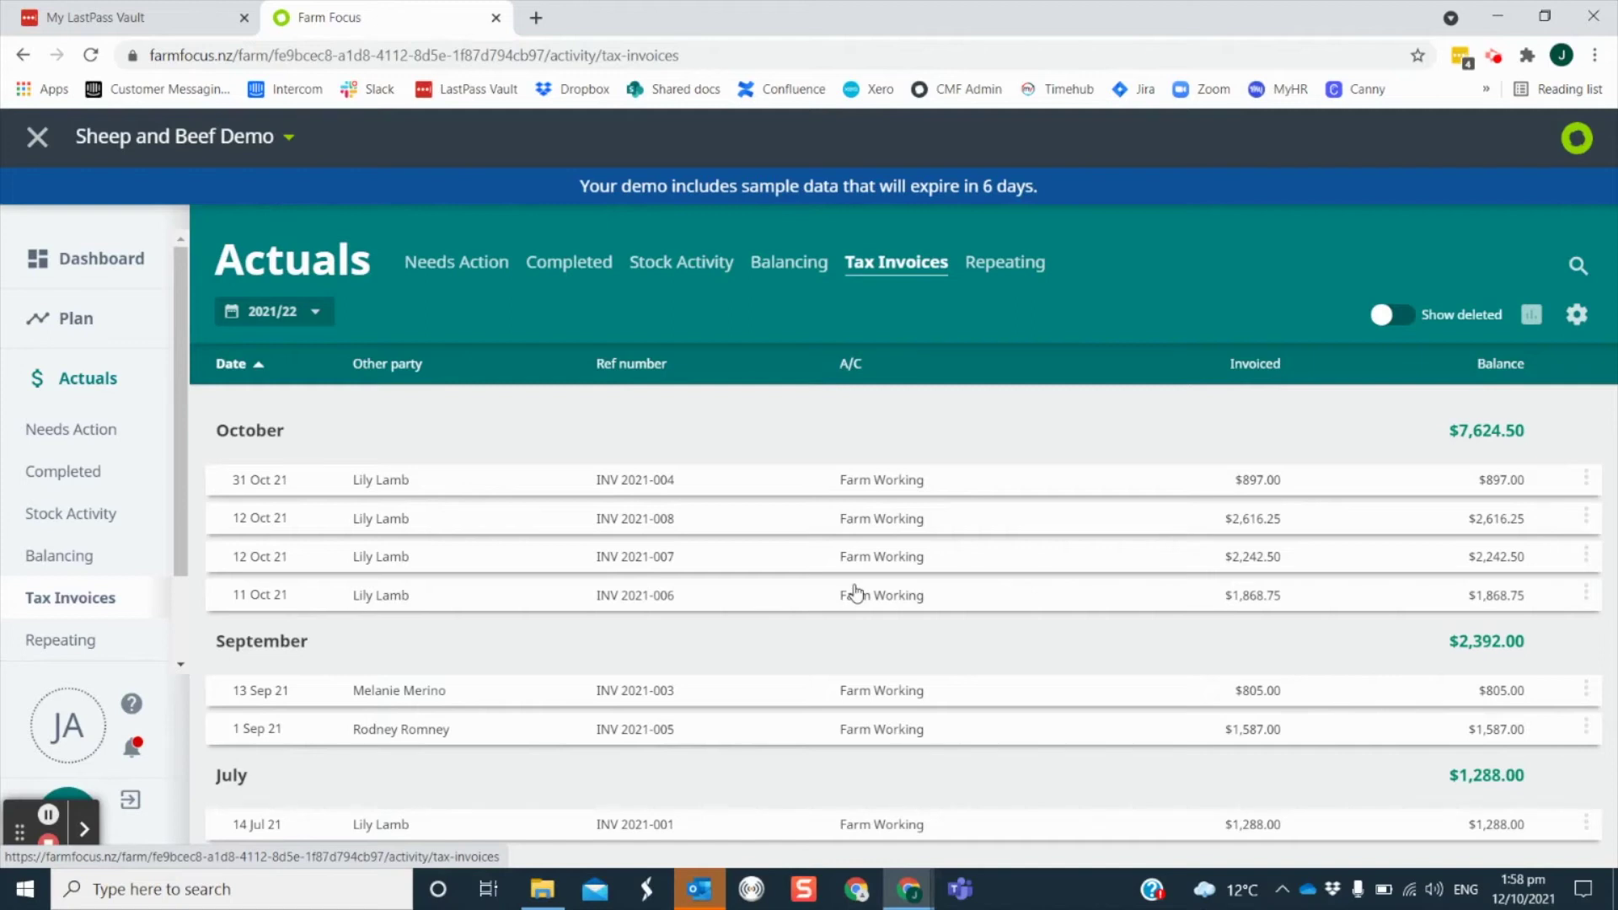
Copy invoice INV 2021-003, setting the copy's due date to 20/12/21 and quantity to 35.
{"action": "left_click", "coordinate": [655, 701]}
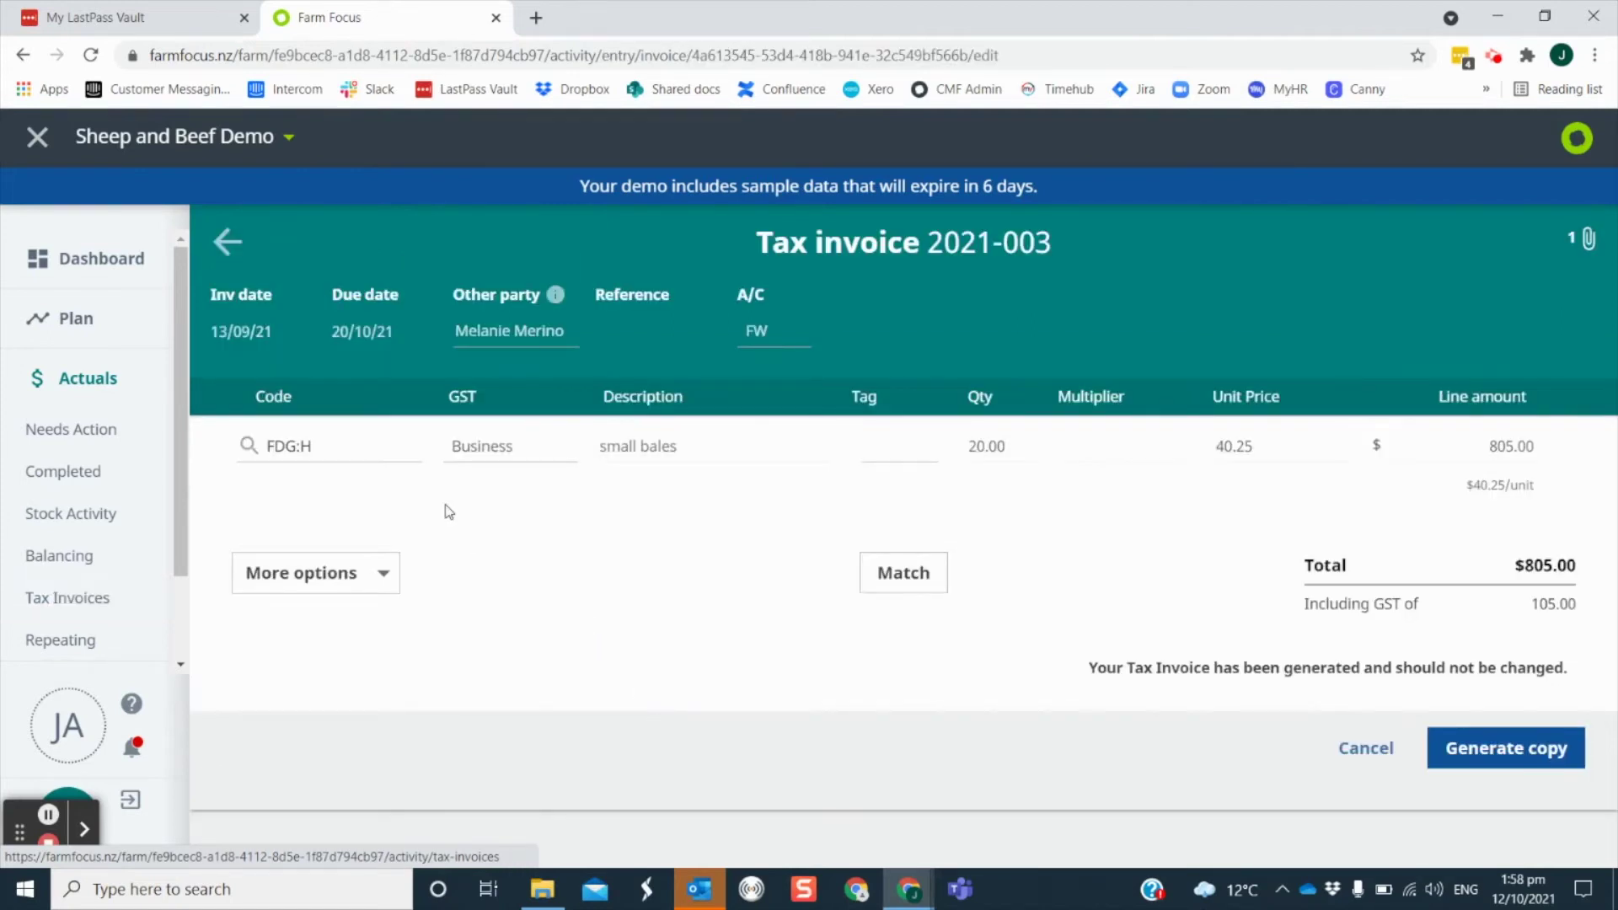
{"action": "left_click", "coordinate": [308, 566]}
{"action": "left_click", "coordinate": [282, 622]}
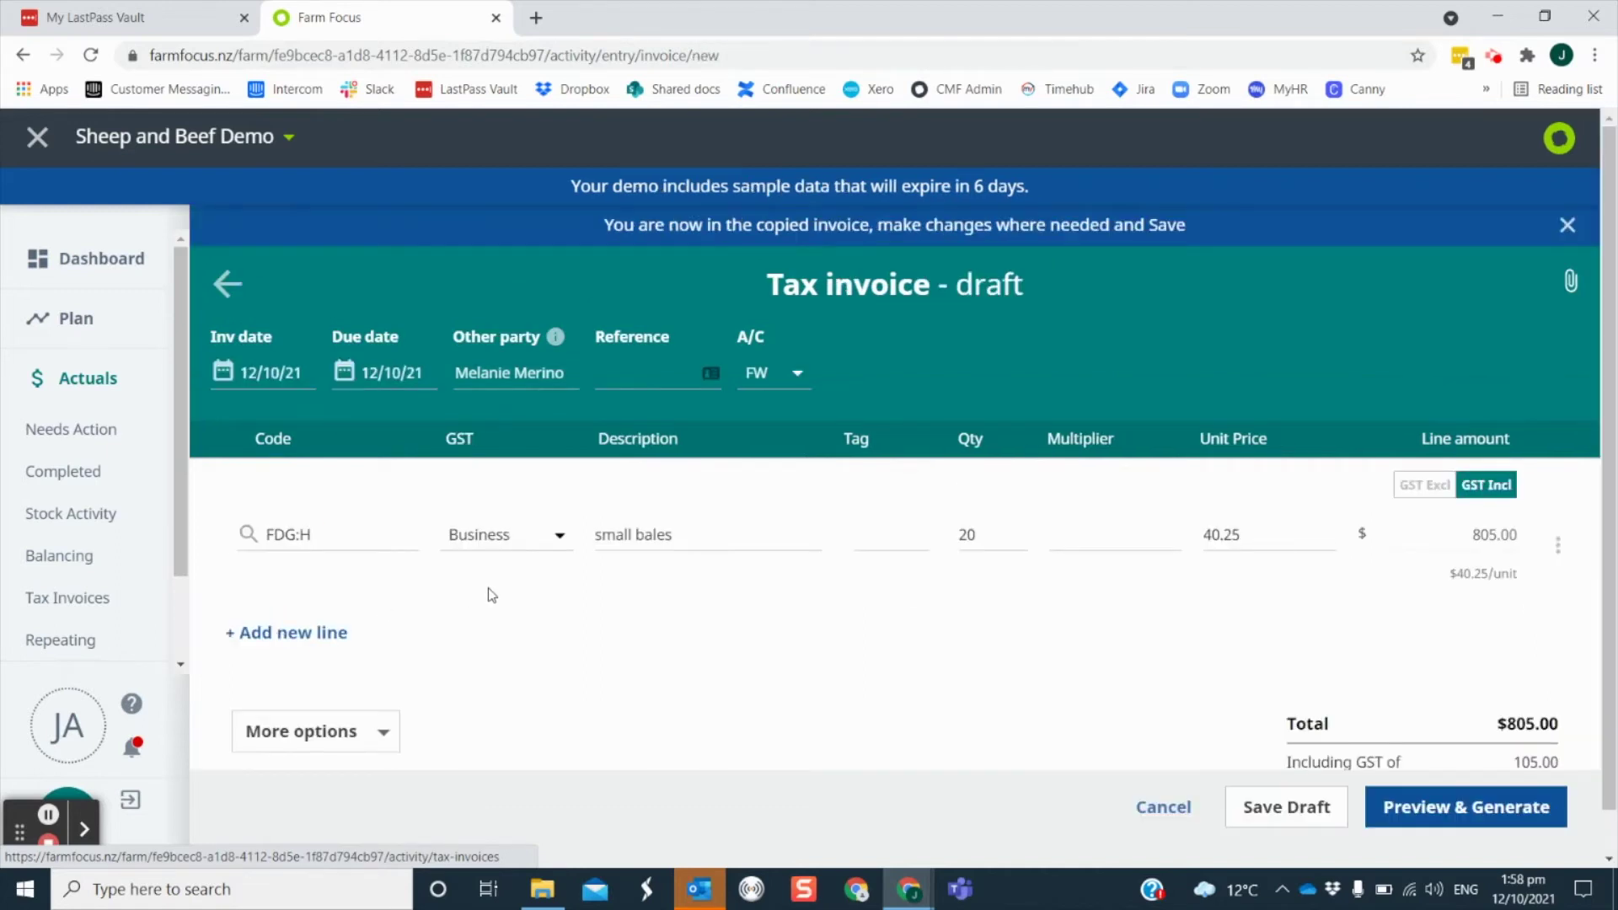
{"action": "left_click", "coordinate": [383, 372]}
{"action": "type", "text": "20/12/21"}
{"action": "double_click", "coordinate": [986, 535]}
{"action": "type", "text": "35"}
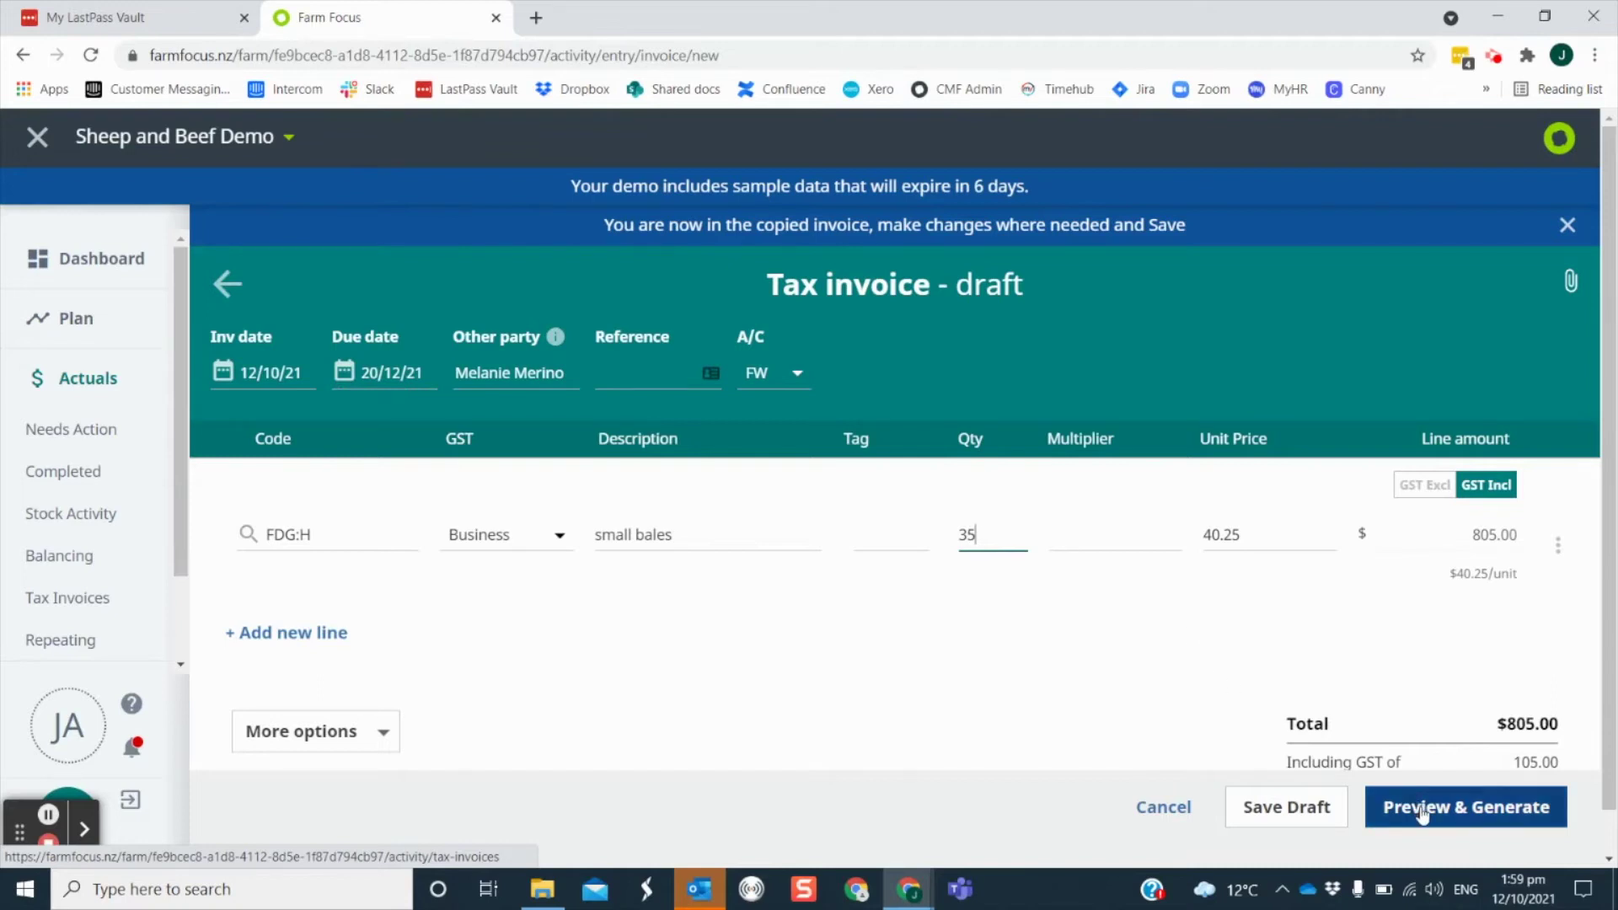
Generate the copy as tax invoice 2021-009 for $1,408.75 and return to Needs Action.
{"action": "left_click", "coordinate": [1422, 809]}
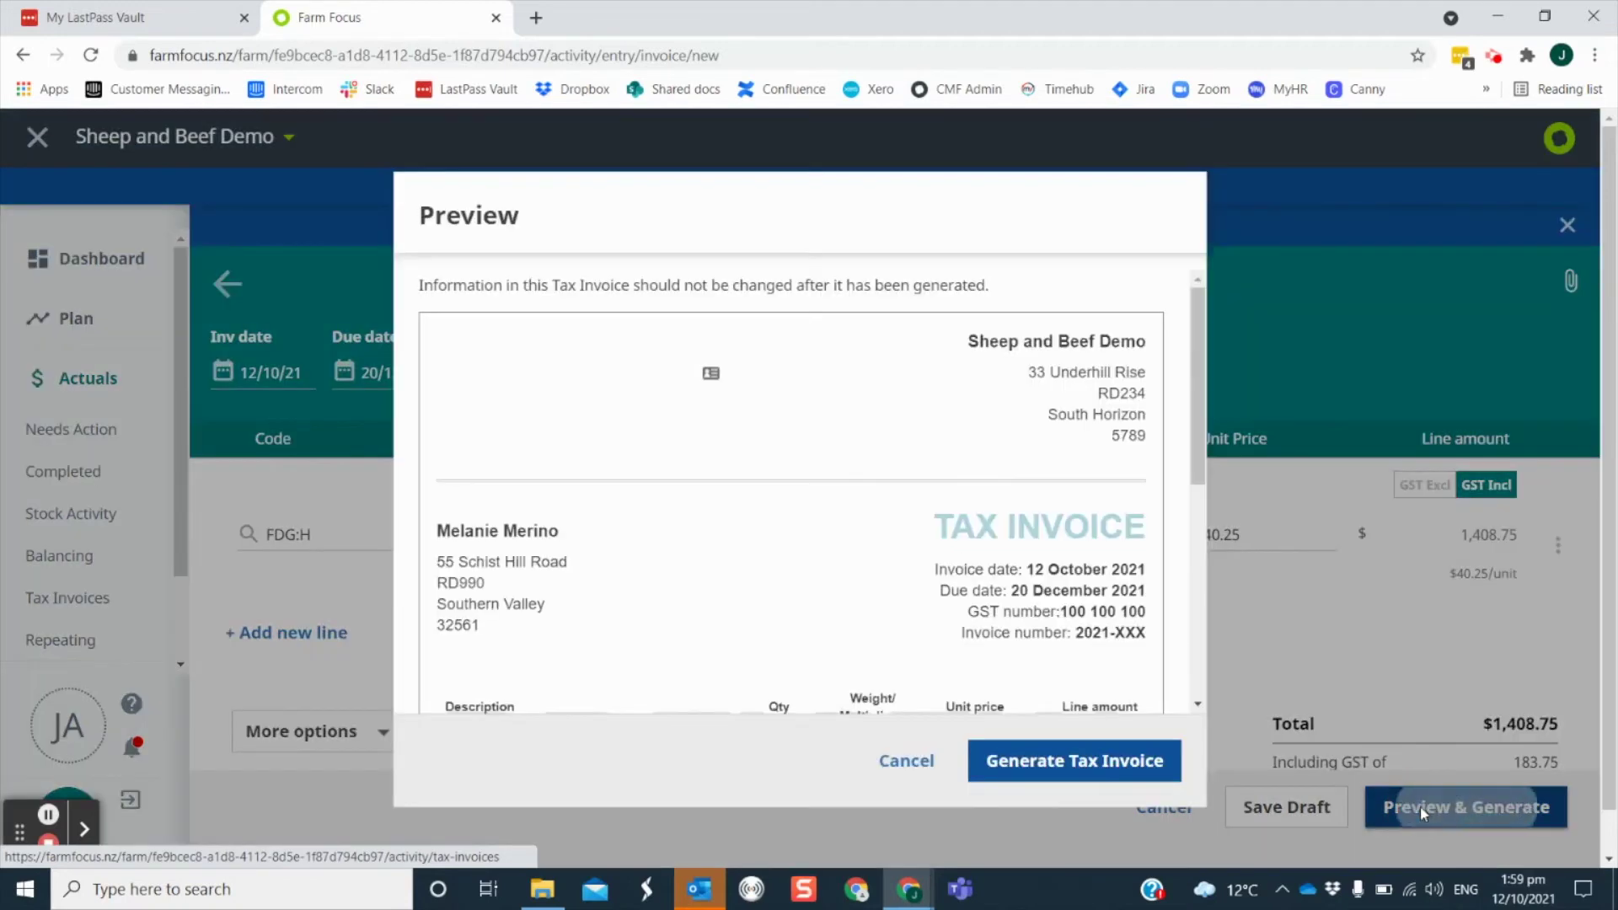
{"action": "left_click", "coordinate": [1059, 765]}
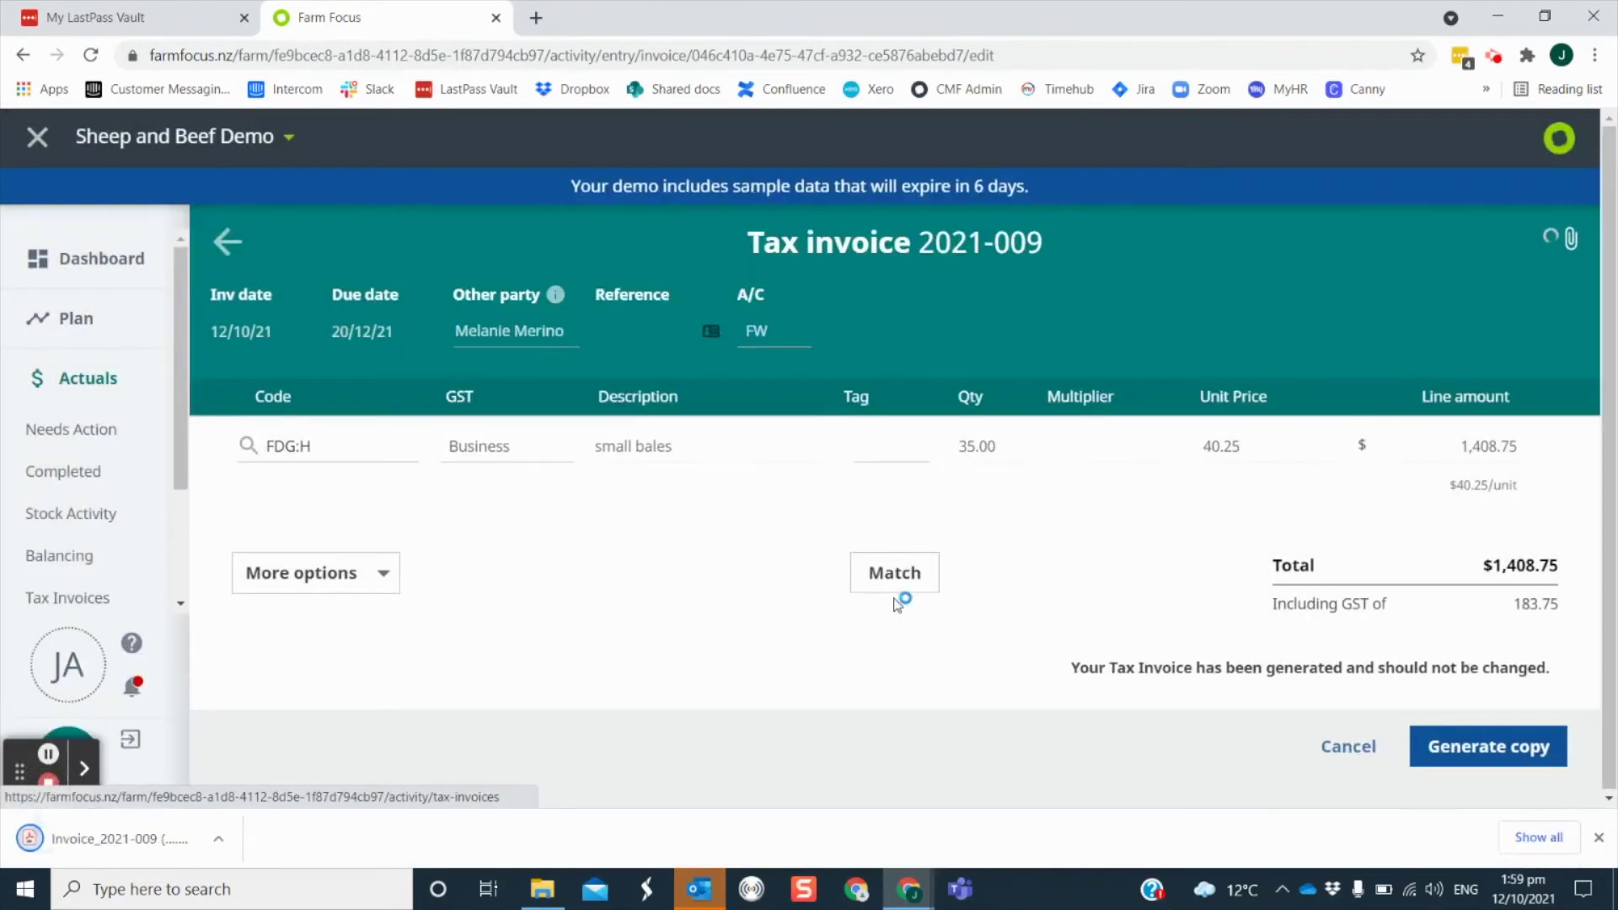
{"action": "left_click", "coordinate": [226, 242]}
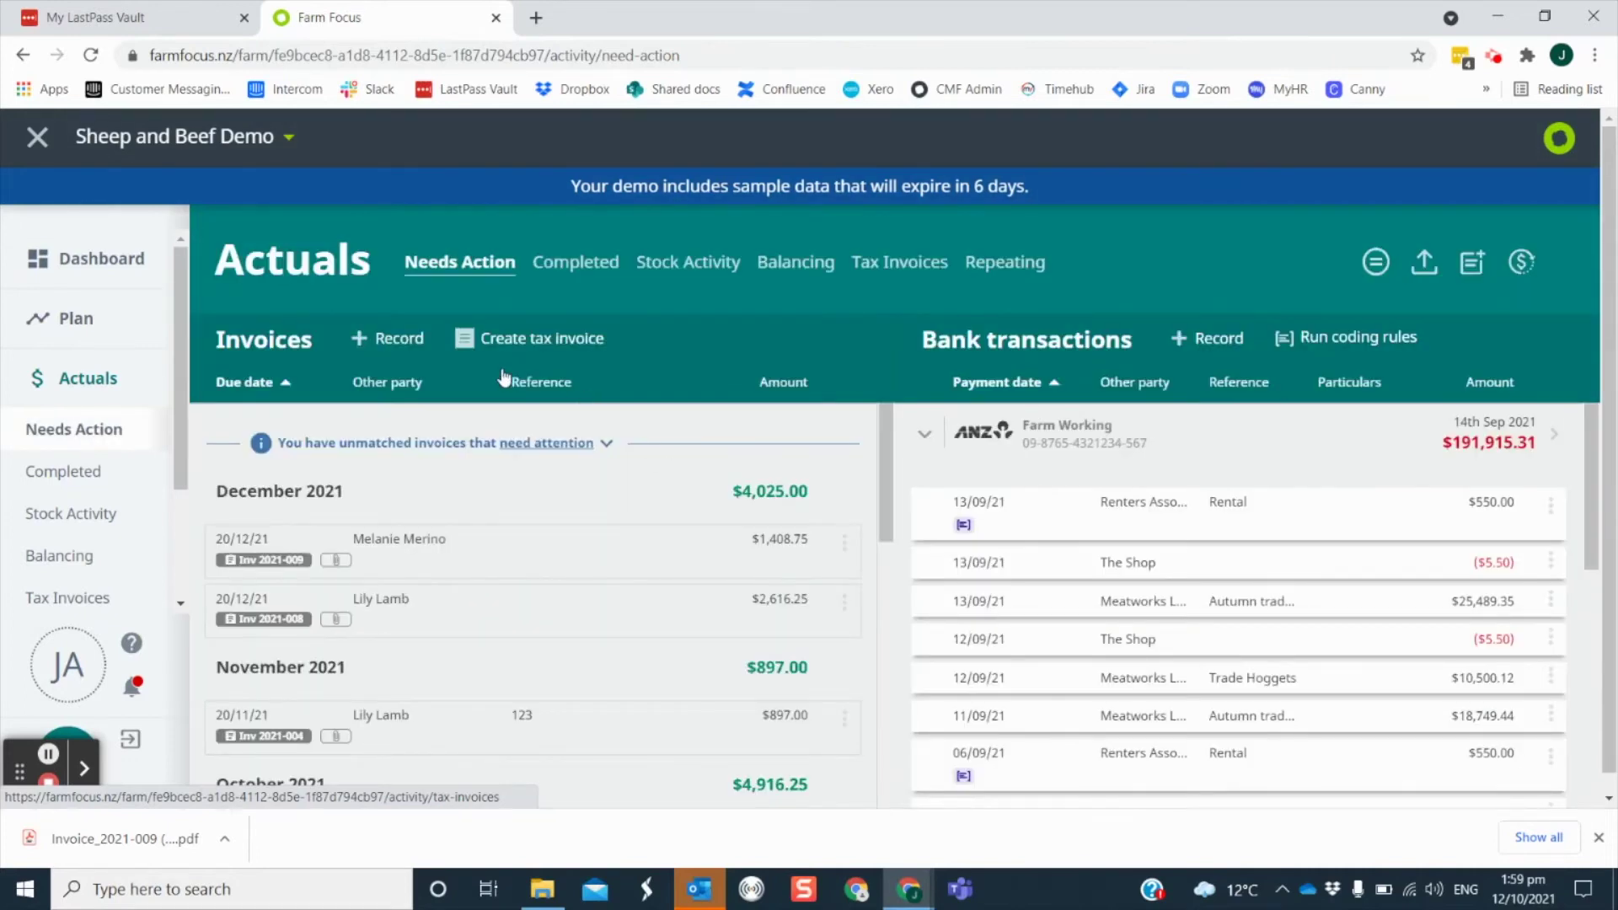
Start a new tax invoice for the customer with a line coded RT:L Land Rent.
{"action": "left_click", "coordinate": [487, 341]}
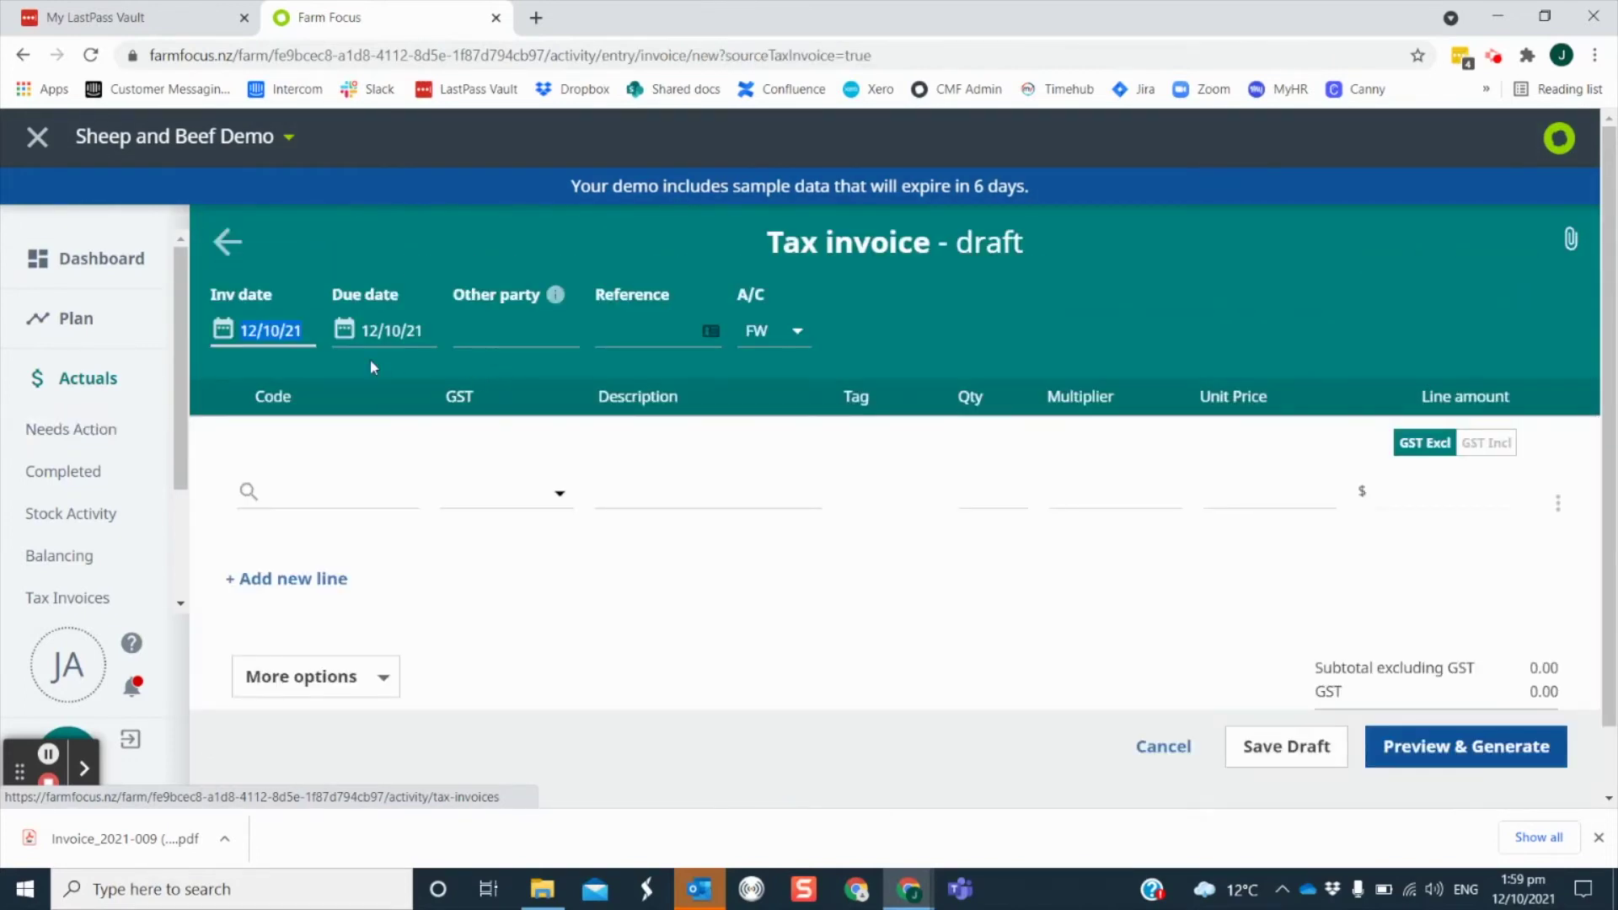
{"action": "left_click", "coordinate": [493, 330]}
{"action": "left_click", "coordinate": [534, 580]}
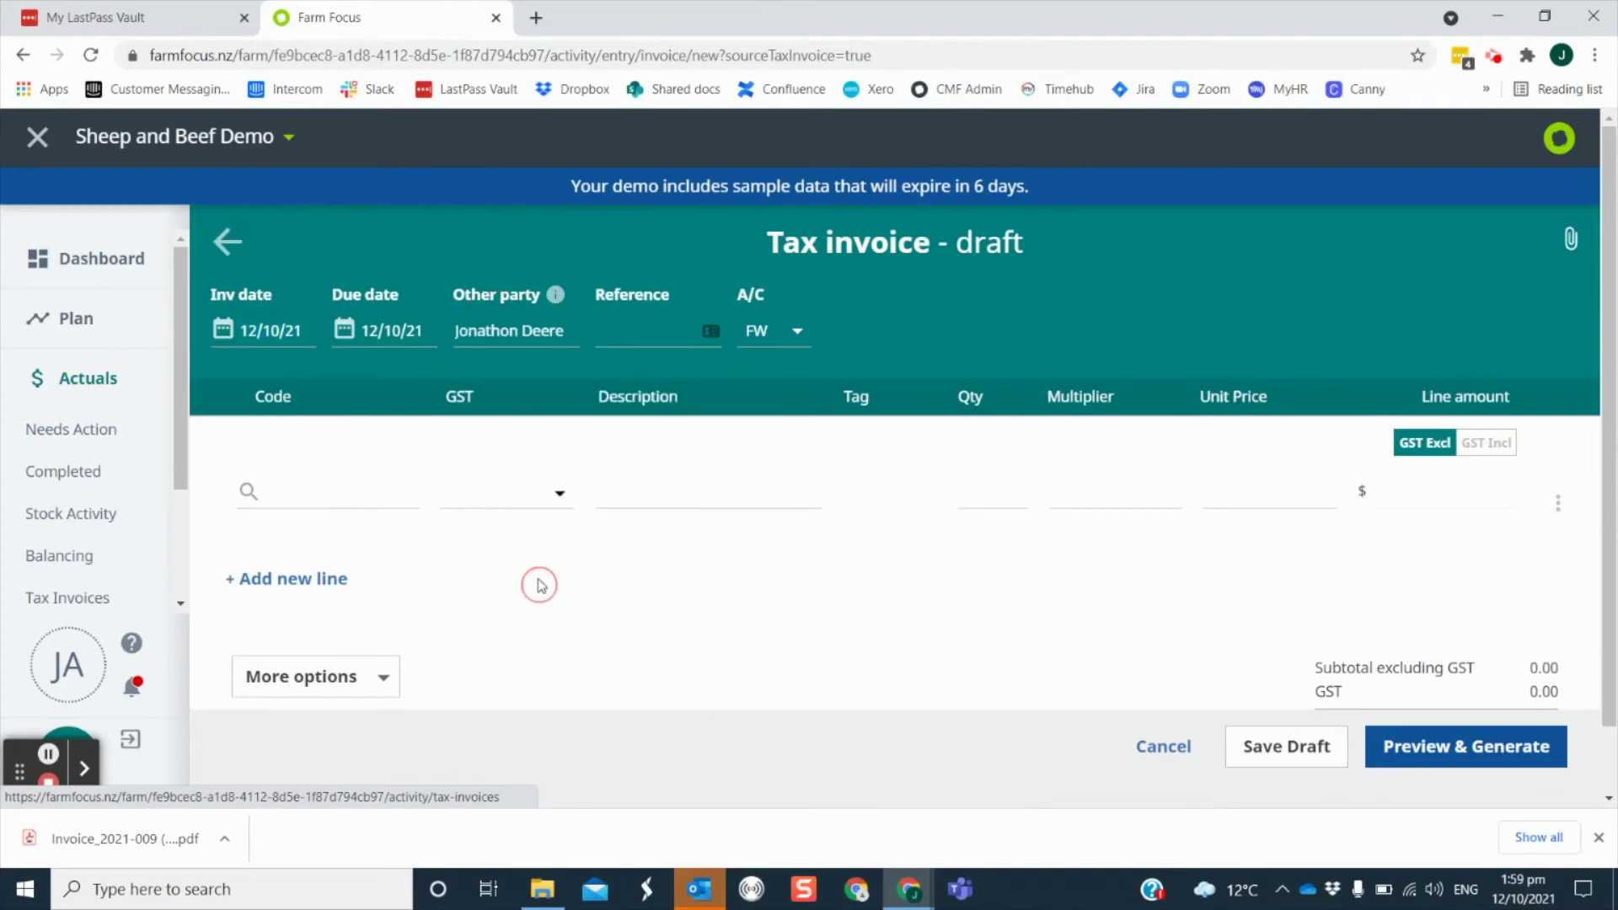
{"action": "left_click", "coordinate": [374, 491]}
{"action": "type", "text": "lease"}
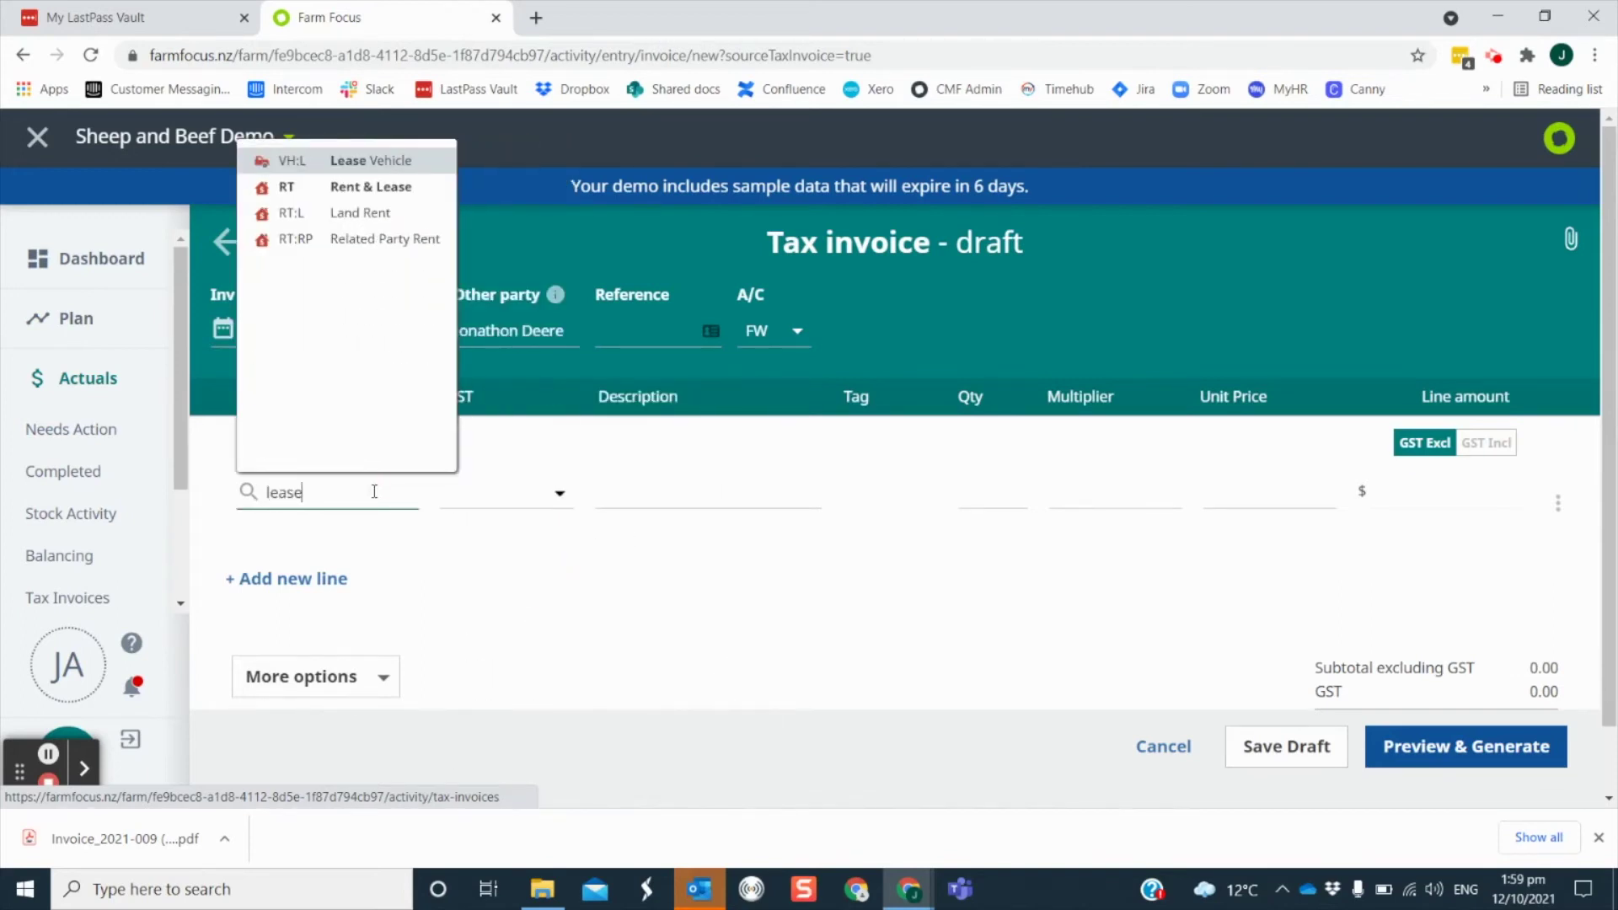
{"action": "left_click", "coordinate": [353, 214]}
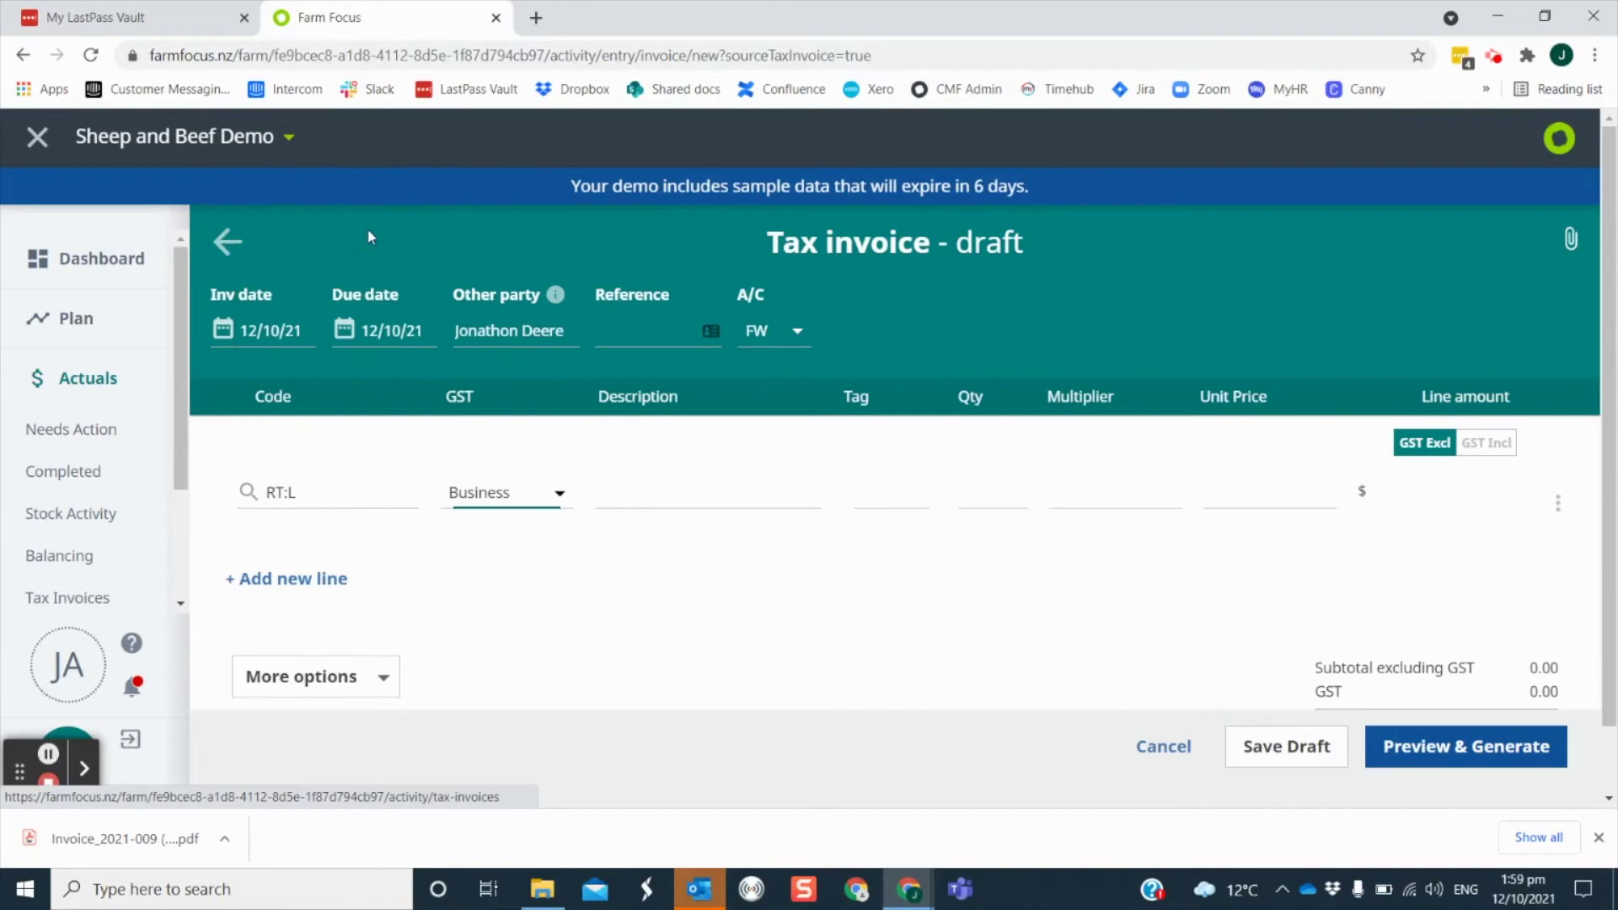
Describe the line 'land lease' with quantity 1 at 1220, giving GST of 183.00.
{"action": "left_click", "coordinate": [632, 496]}
{"action": "type", "text": "land lease"}
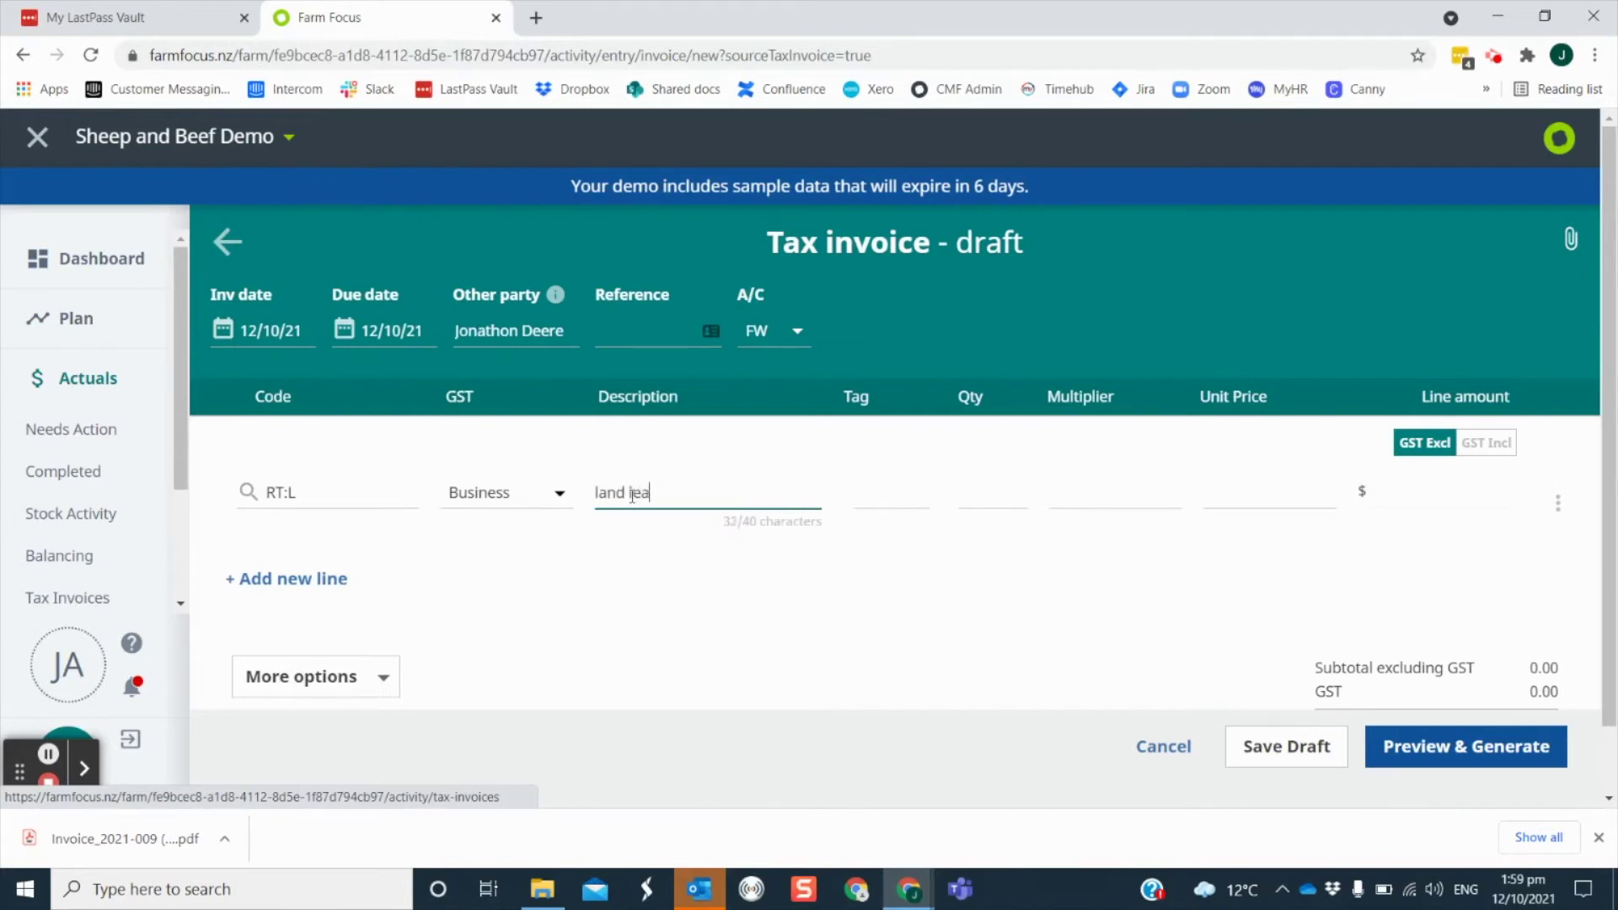
{"action": "left_click", "coordinate": [993, 496]}
{"action": "type", "text": "1"}
{"action": "left_click", "coordinate": [1226, 493]}
{"action": "type", "text": "1220"}
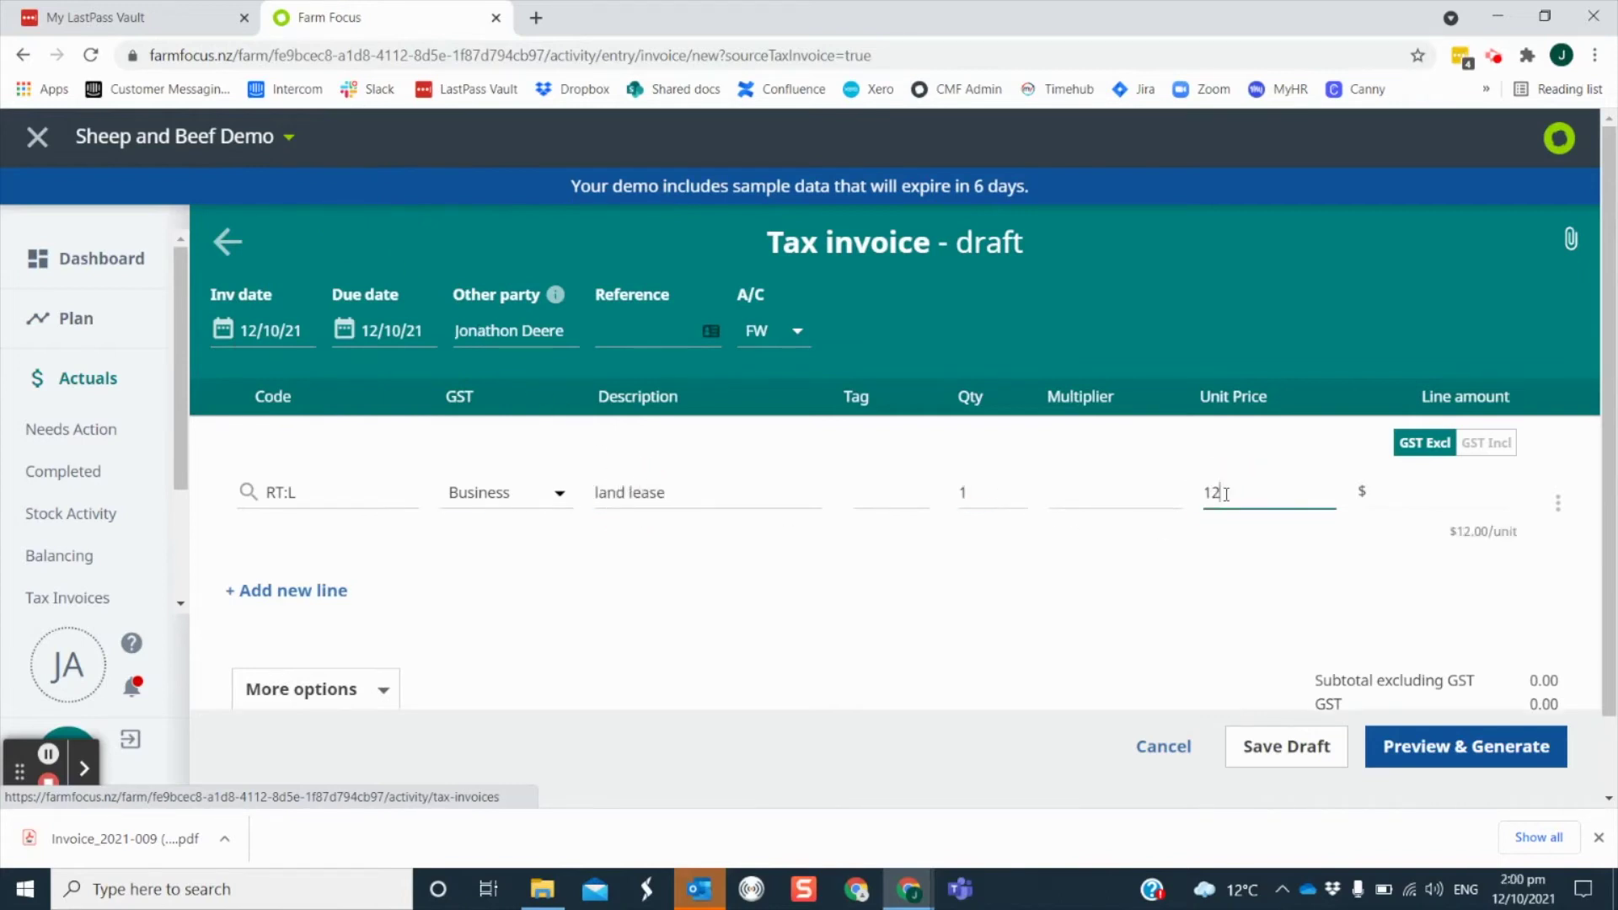
{"action": "left_click", "coordinate": [1374, 573]}
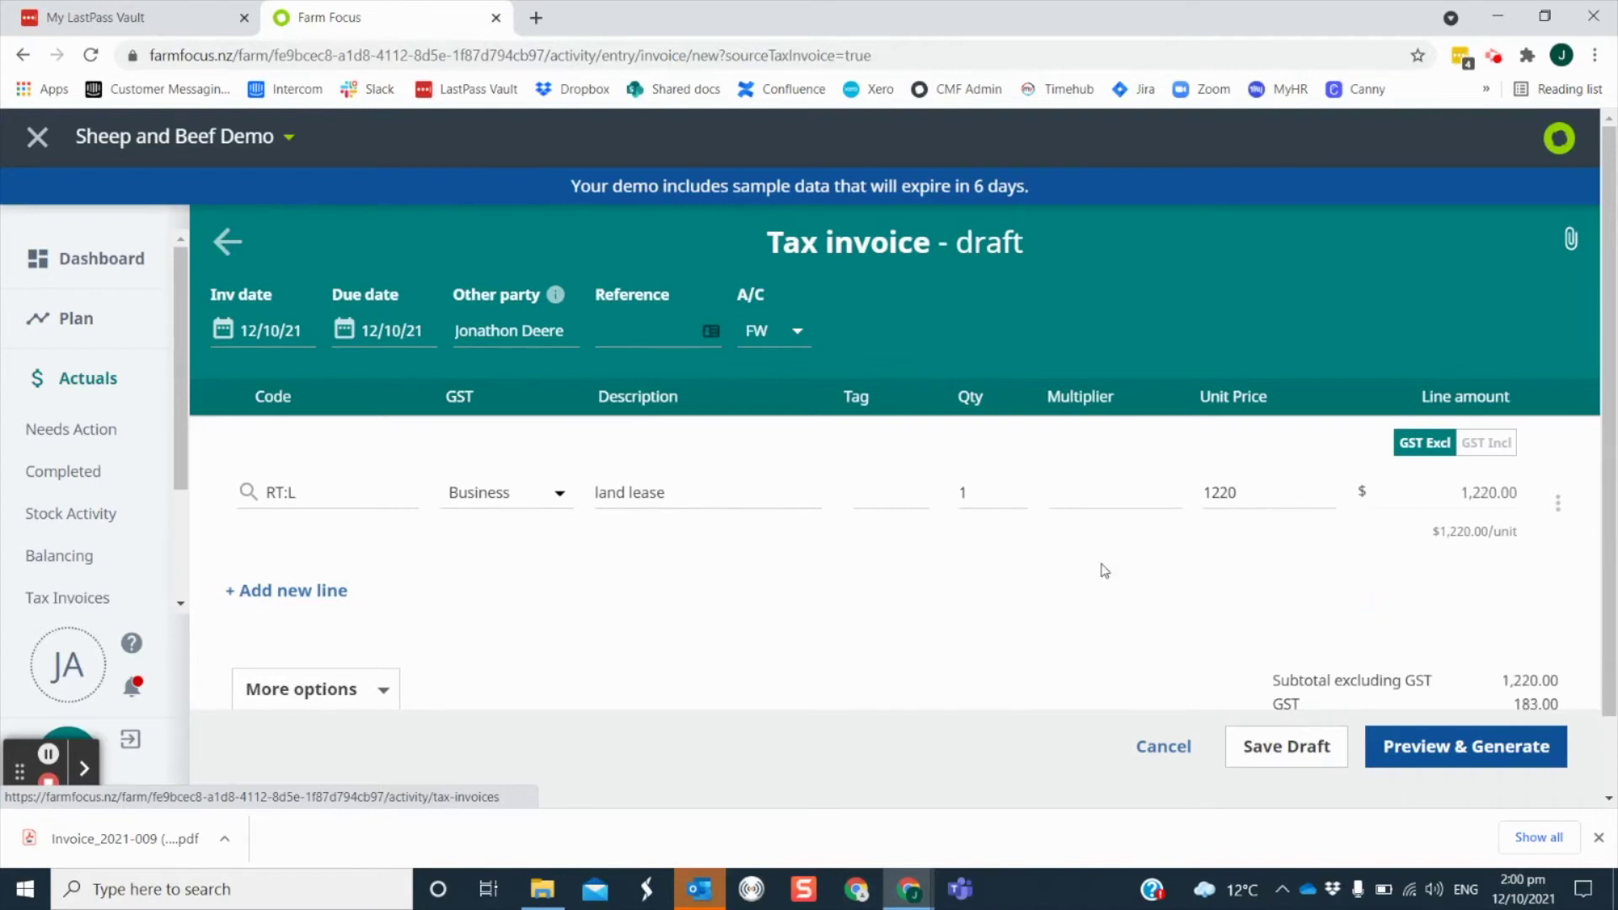
{"action": "left_click", "coordinate": [350, 687]}
Make the invoice repeat monthly until an end date of 01/01/22.
{"action": "left_click", "coordinate": [333, 624]}
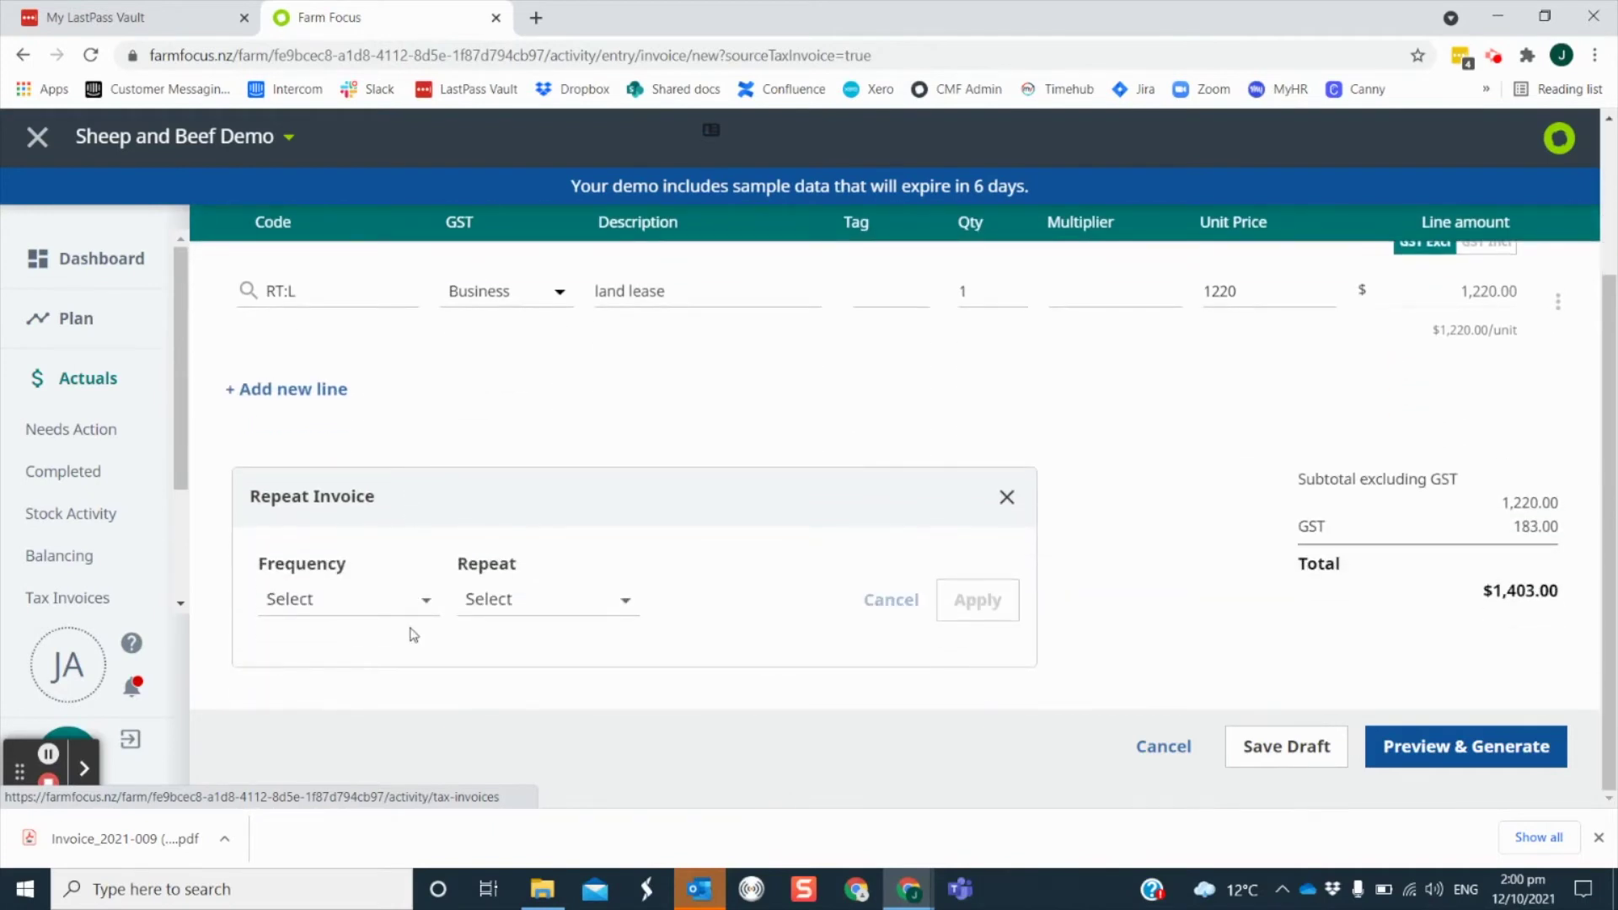
{"action": "left_click", "coordinate": [341, 604]}
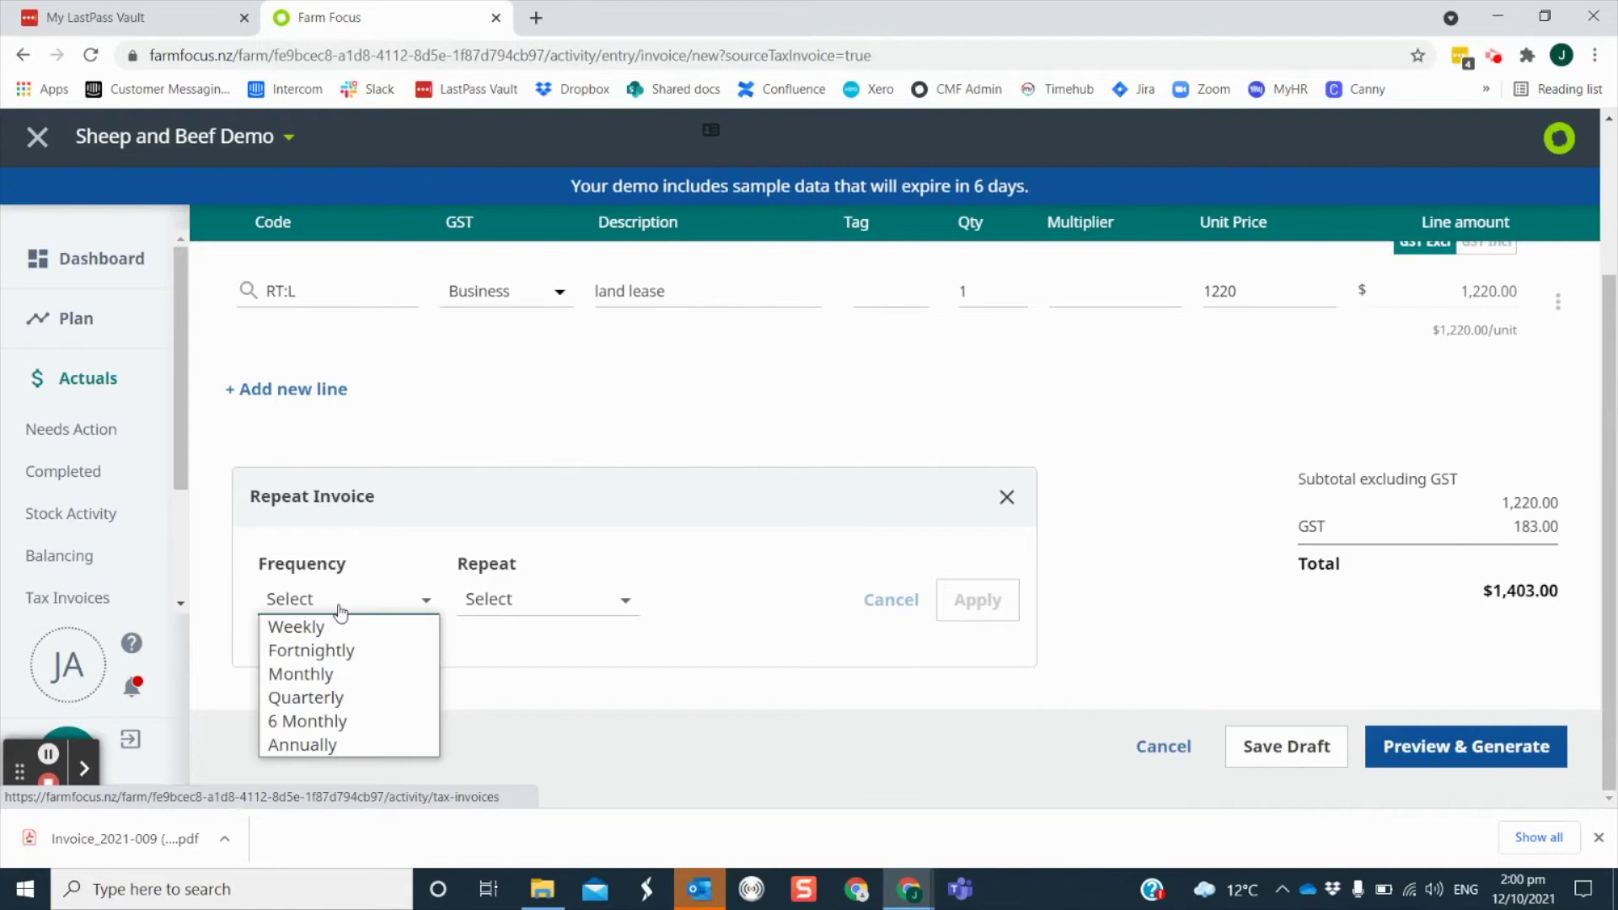
{"action": "left_click", "coordinate": [316, 674]}
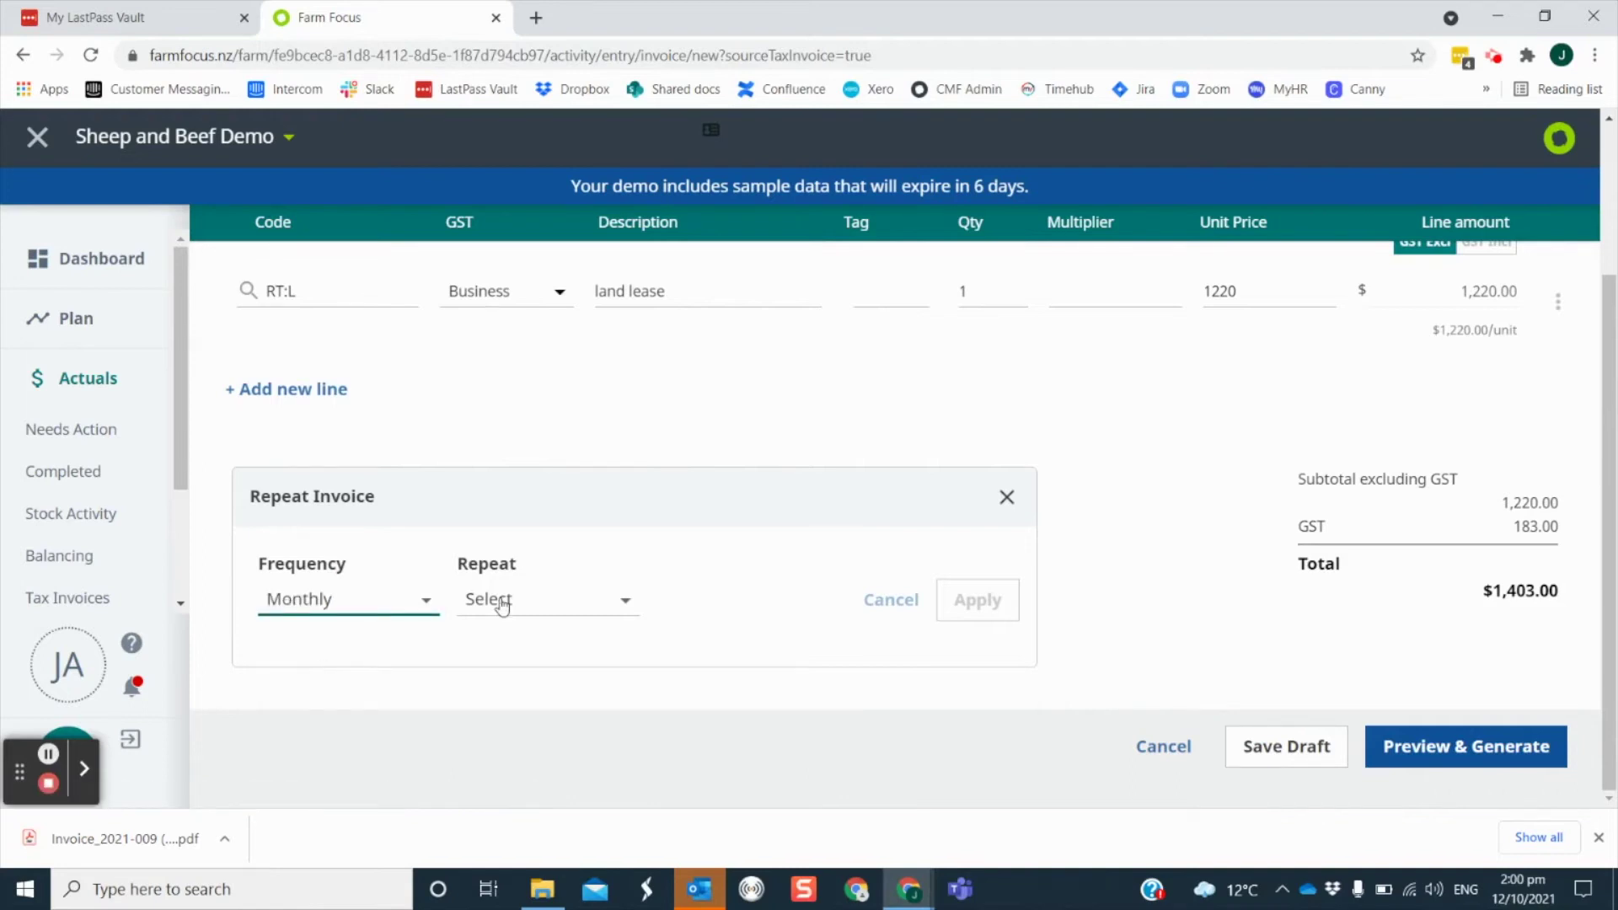
{"action": "left_click", "coordinate": [502, 603]}
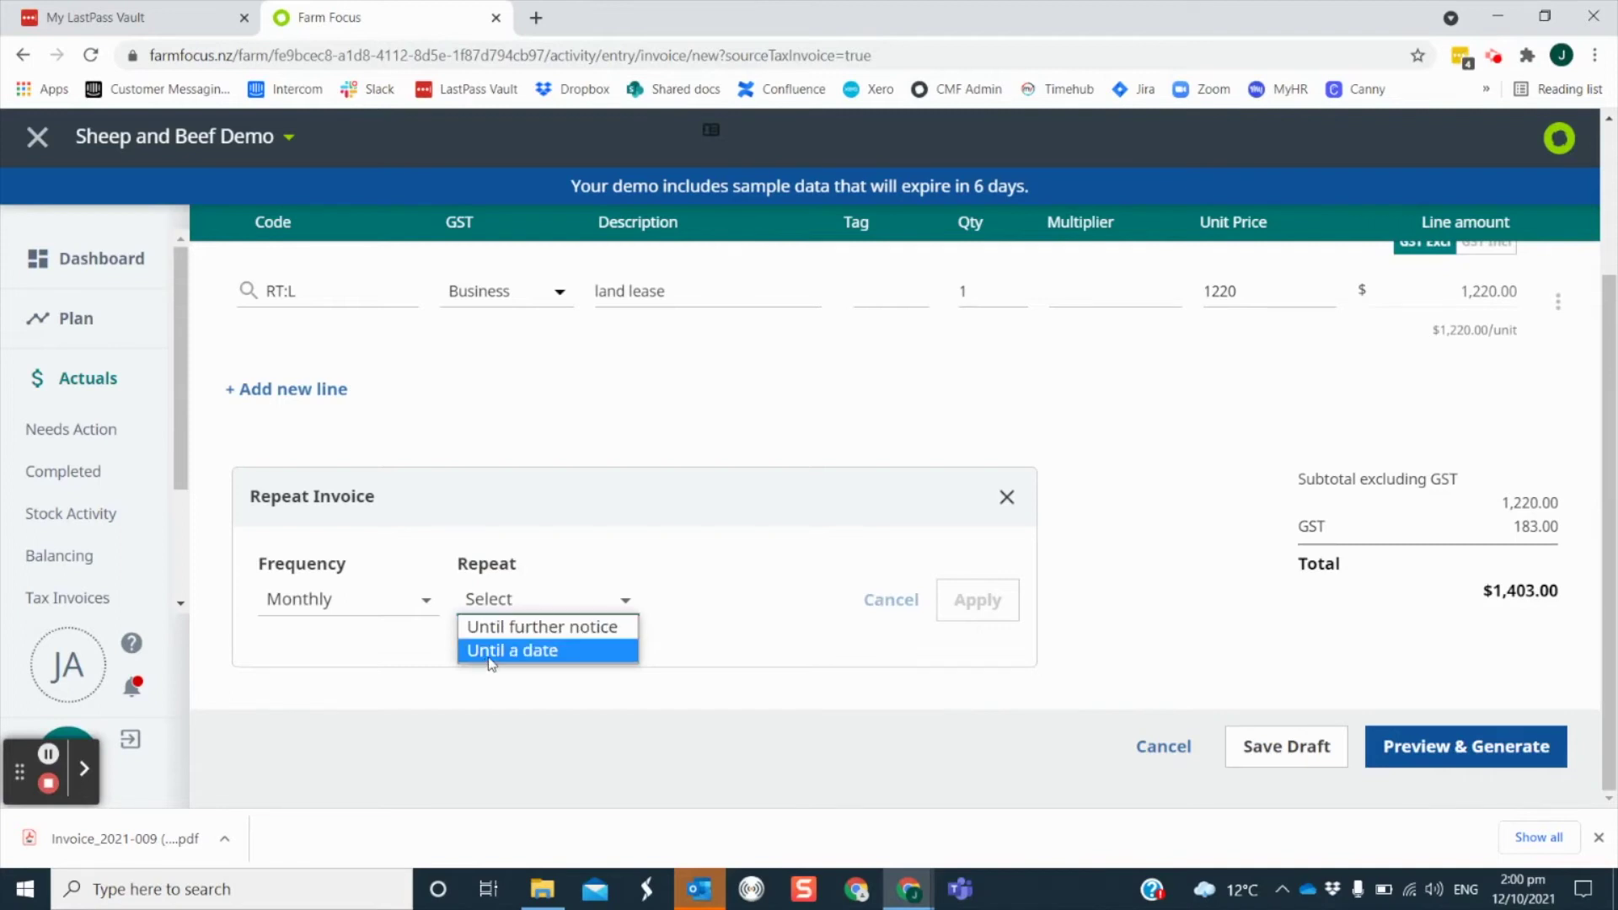
{"action": "left_click", "coordinate": [491, 651]}
{"action": "left_click", "coordinate": [712, 600]}
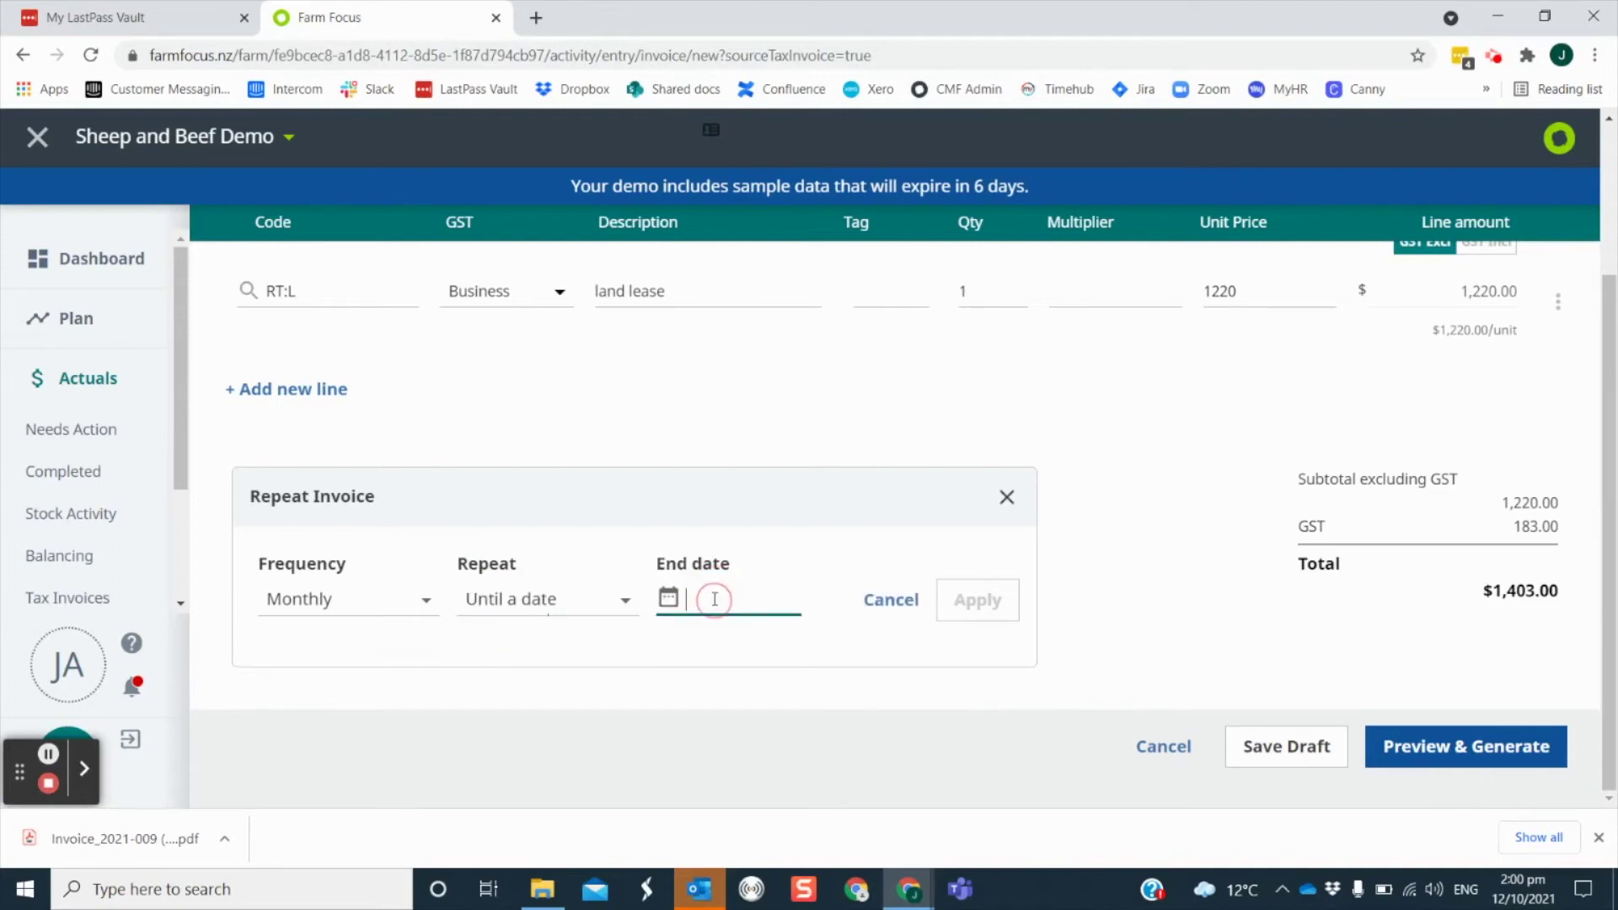
{"action": "left_click", "coordinate": [669, 600]}
{"action": "left_click", "coordinate": [906, 646]}
{"action": "left_click", "coordinate": [905, 647]}
{"action": "left_click", "coordinate": [906, 646]}
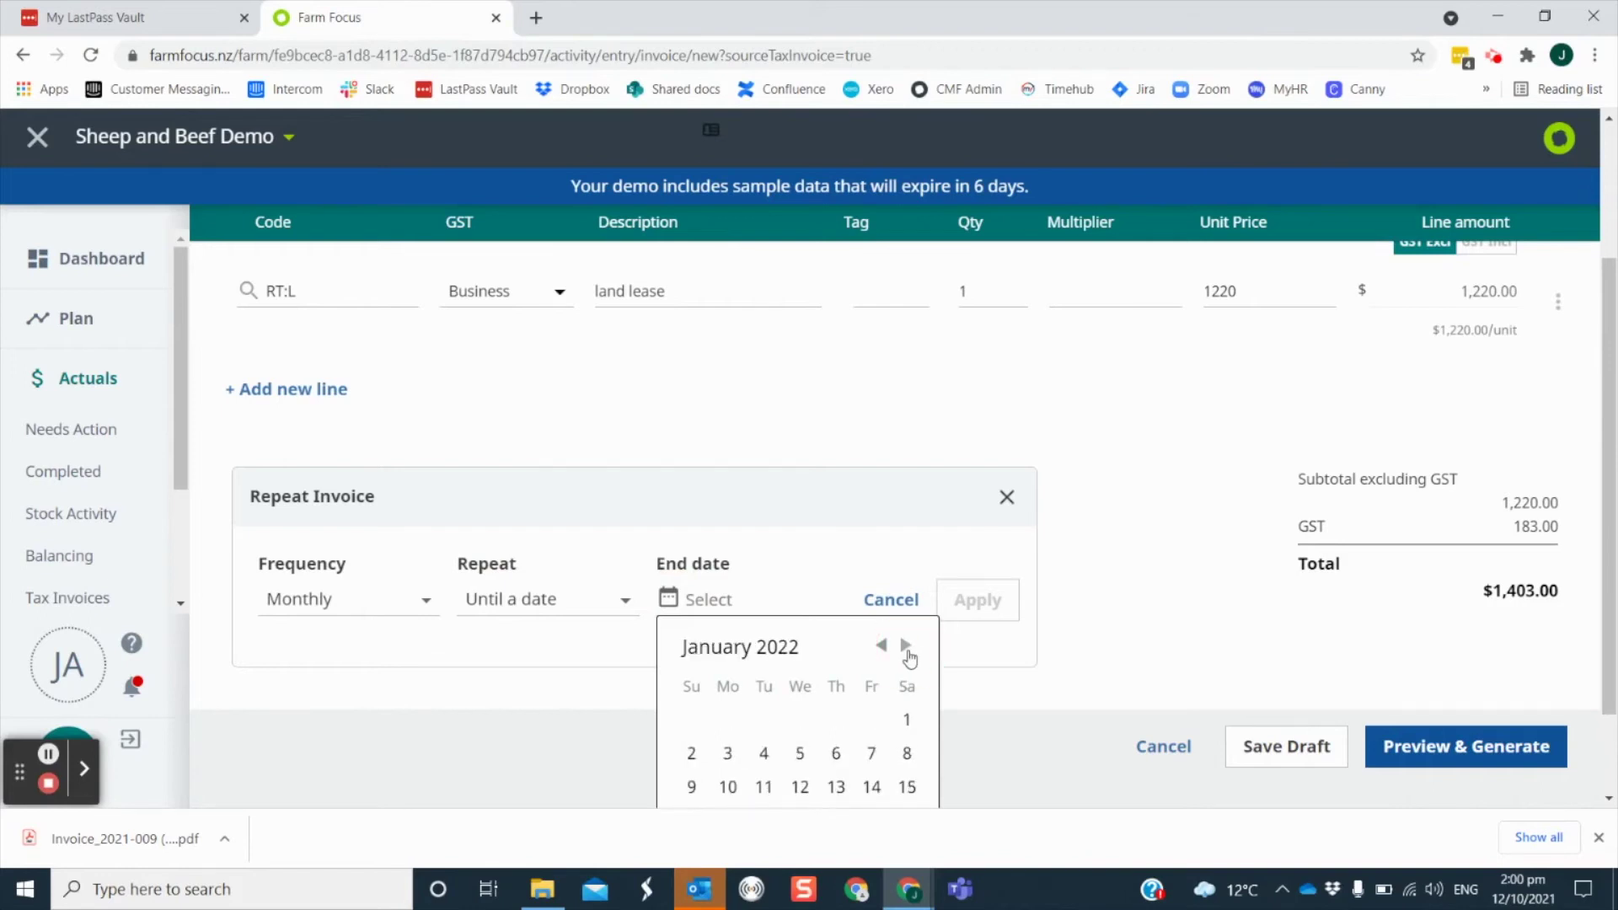
{"action": "left_click", "coordinate": [907, 719]}
{"action": "left_click", "coordinate": [982, 605]}
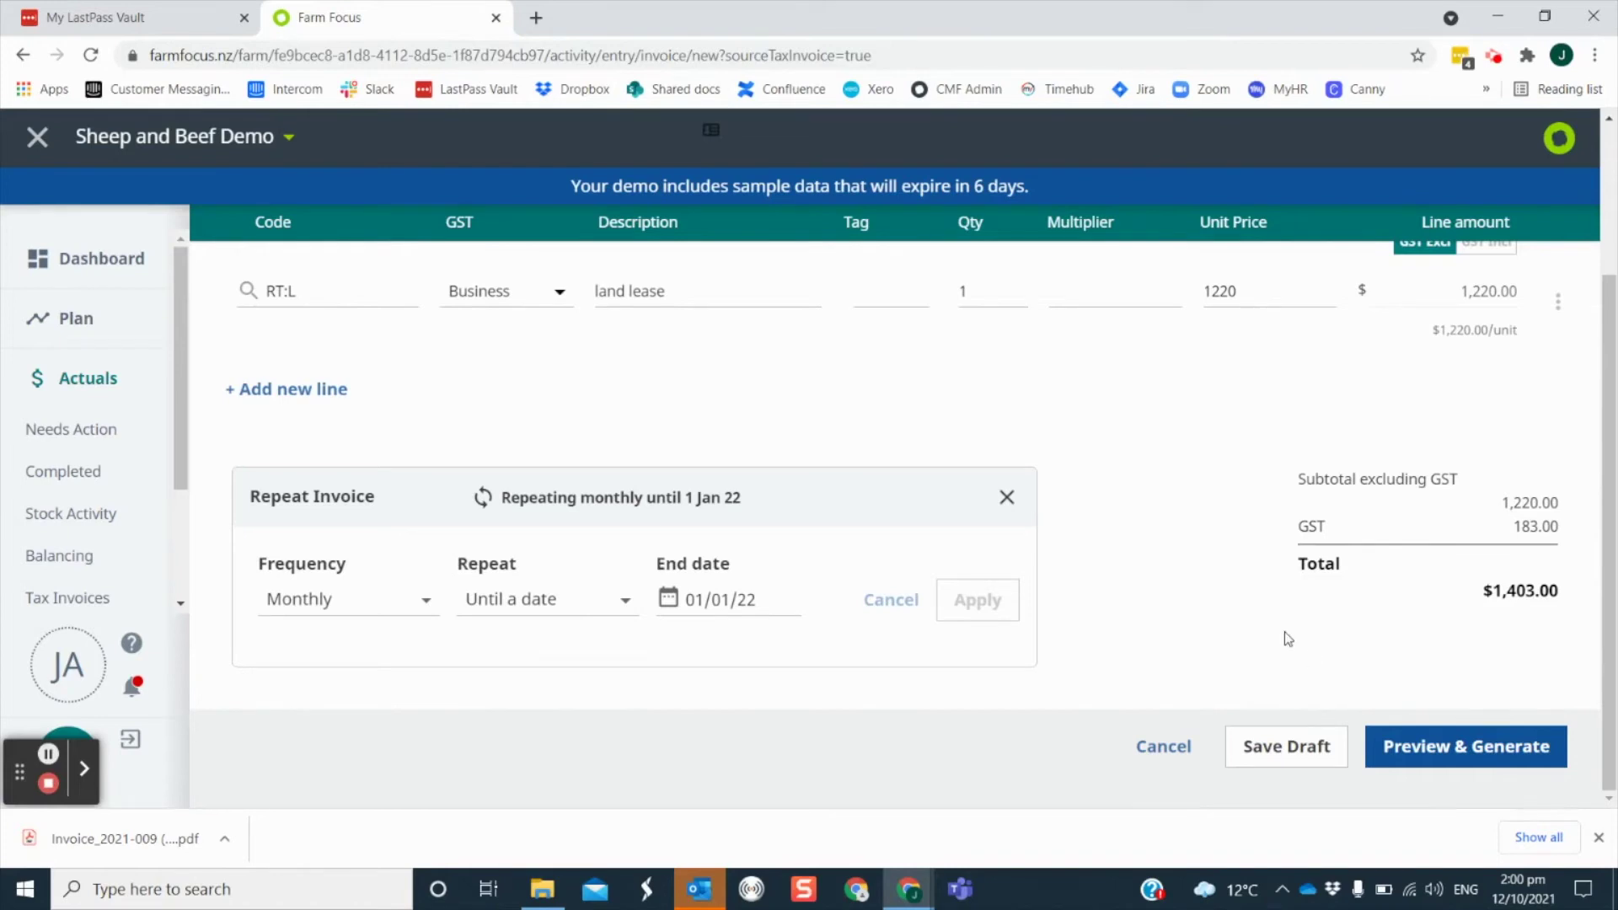
Preview and generate the repeating tax invoice 2021-010 for $1,403.00, then return to Needs Action.
{"action": "left_click", "coordinate": [1419, 745]}
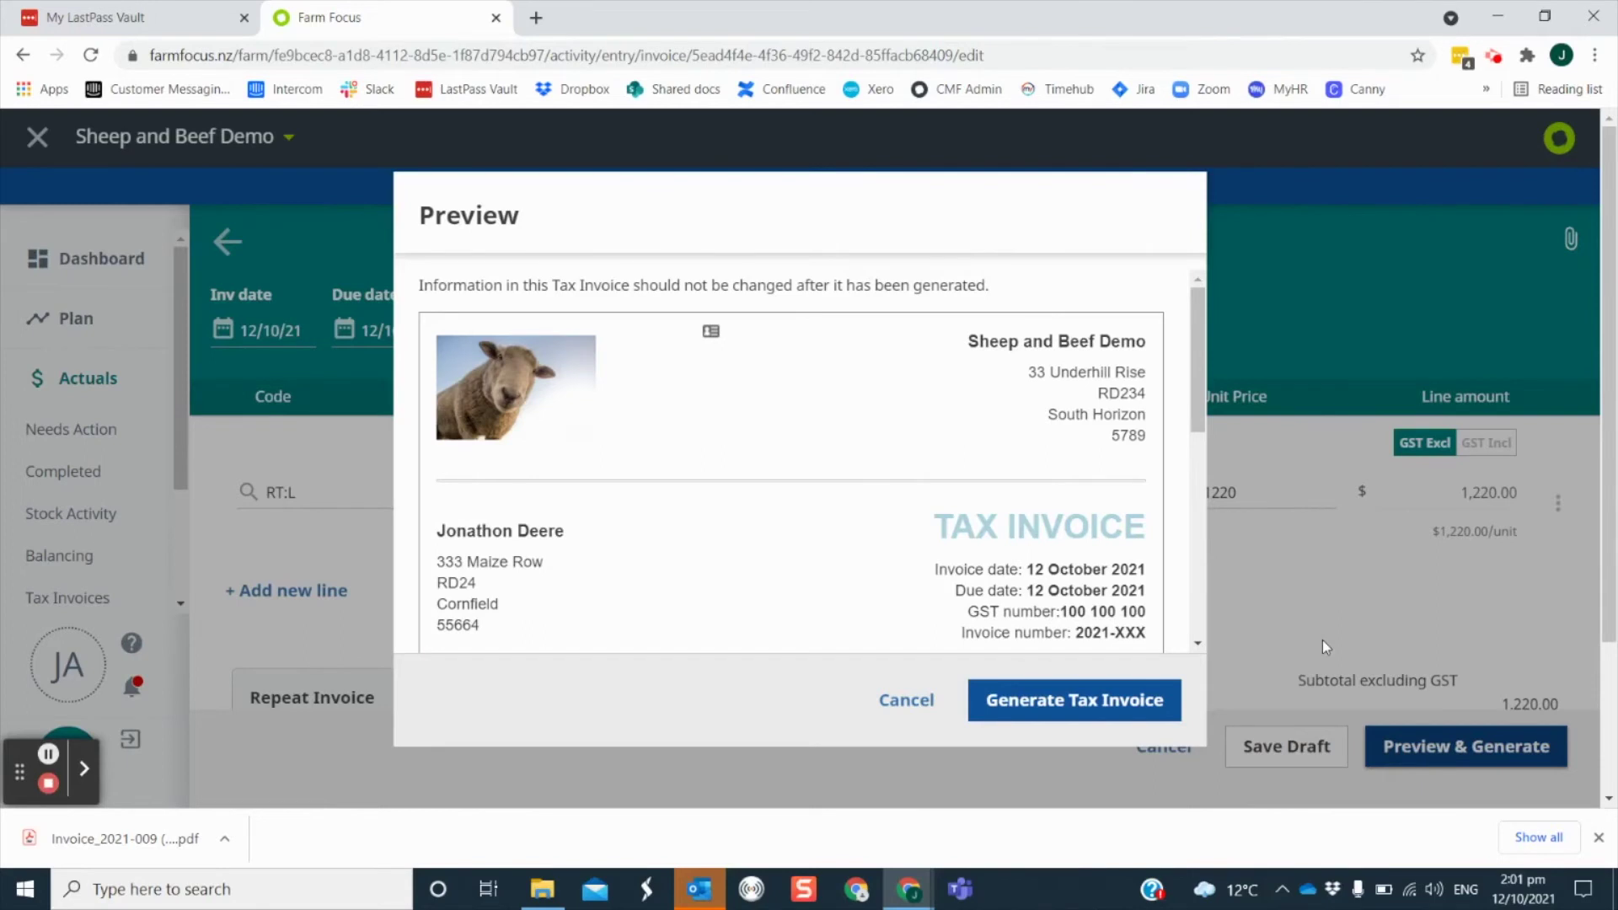
{"action": "left_click", "coordinate": [1074, 700]}
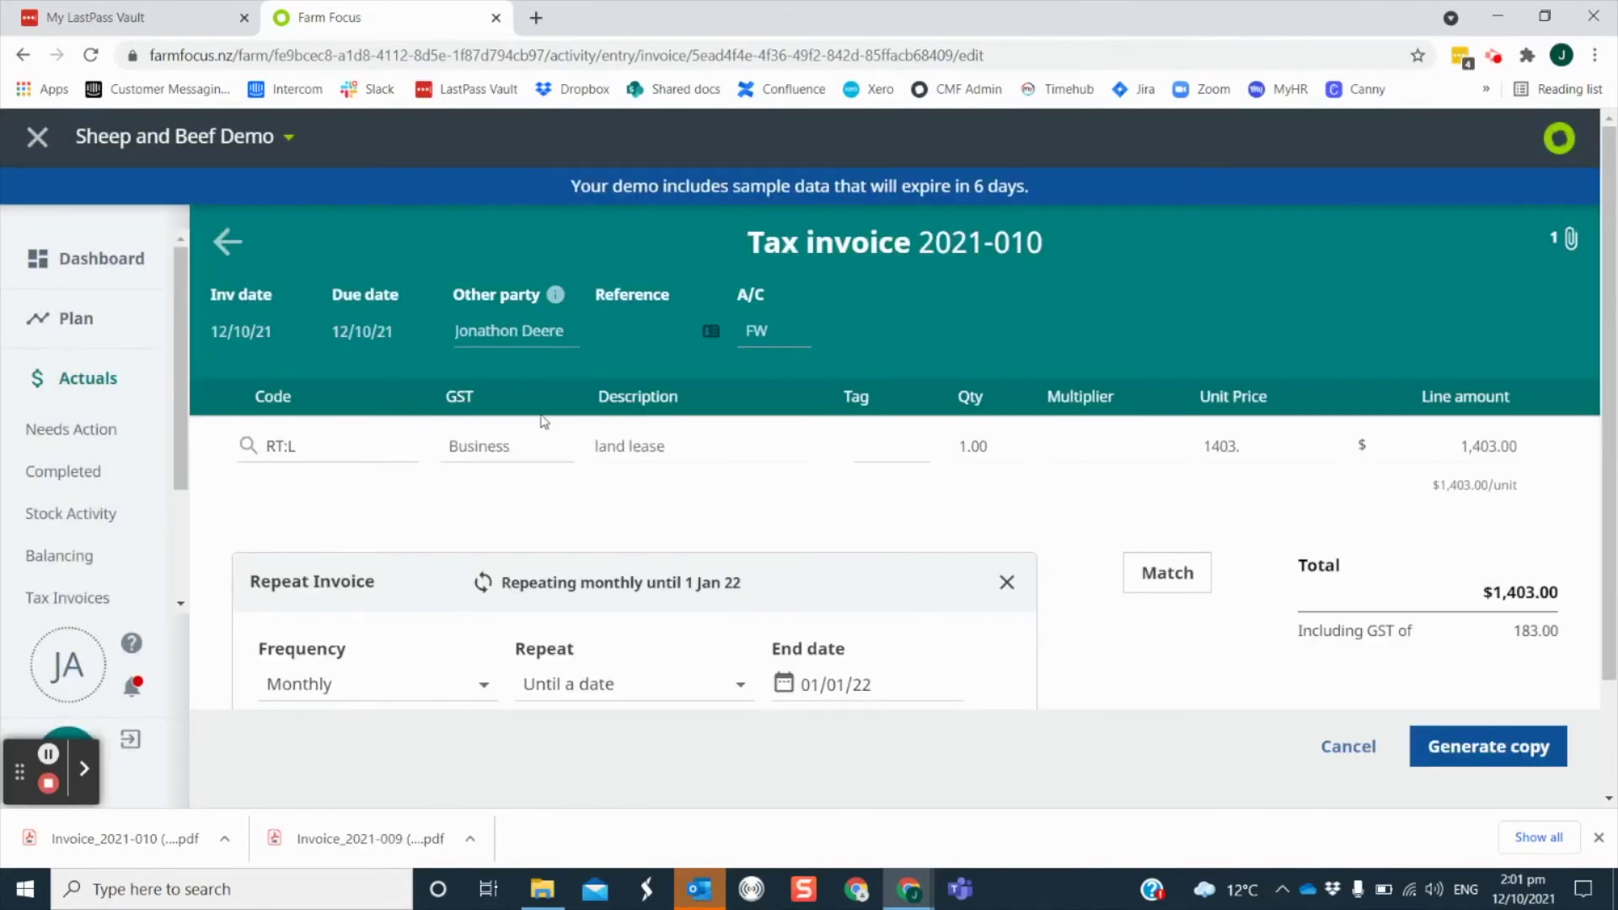
{"action": "left_click", "coordinate": [229, 242]}
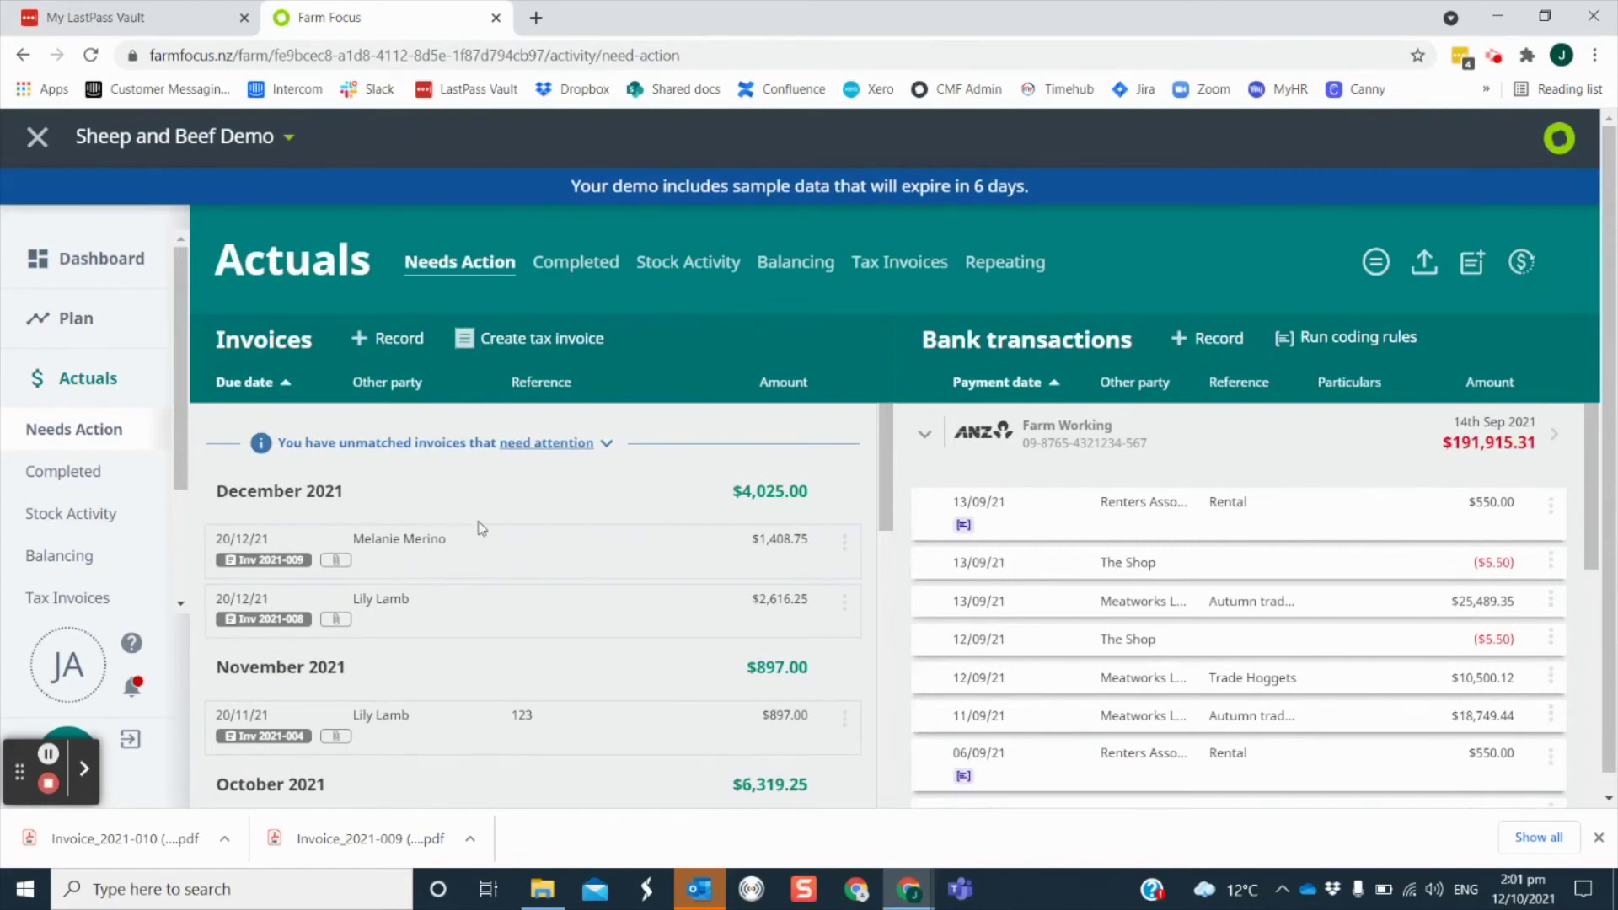
Delete the monthly repeating invoice series from the Repeating list, then view Tax Invoices.
{"action": "left_click", "coordinate": [1029, 268]}
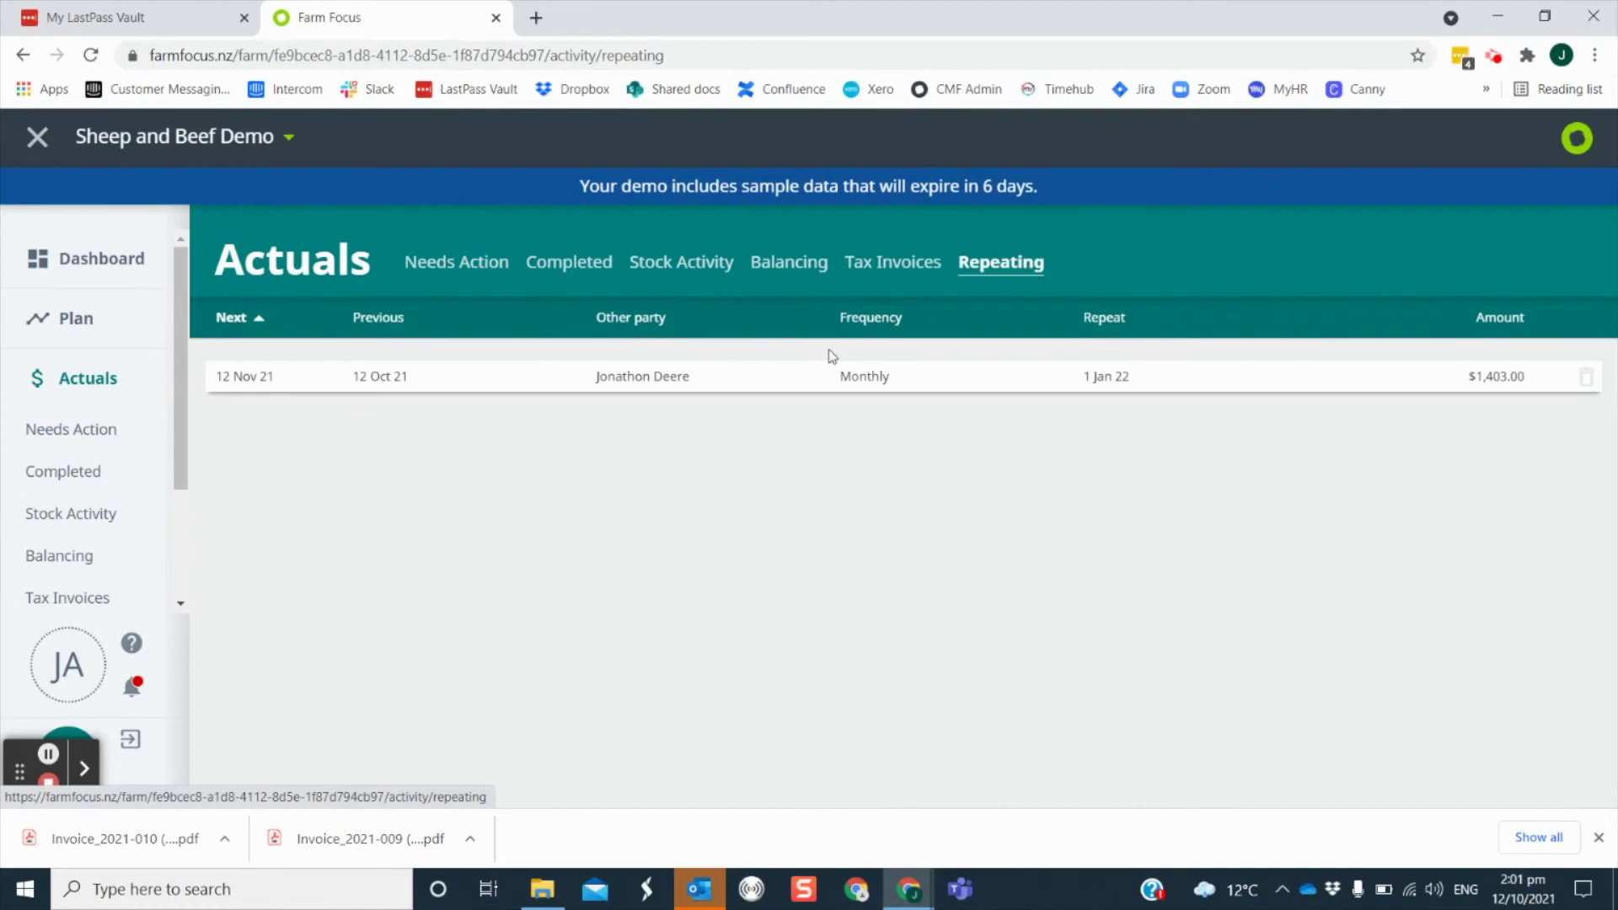
{"action": "left_click", "coordinate": [1586, 381]}
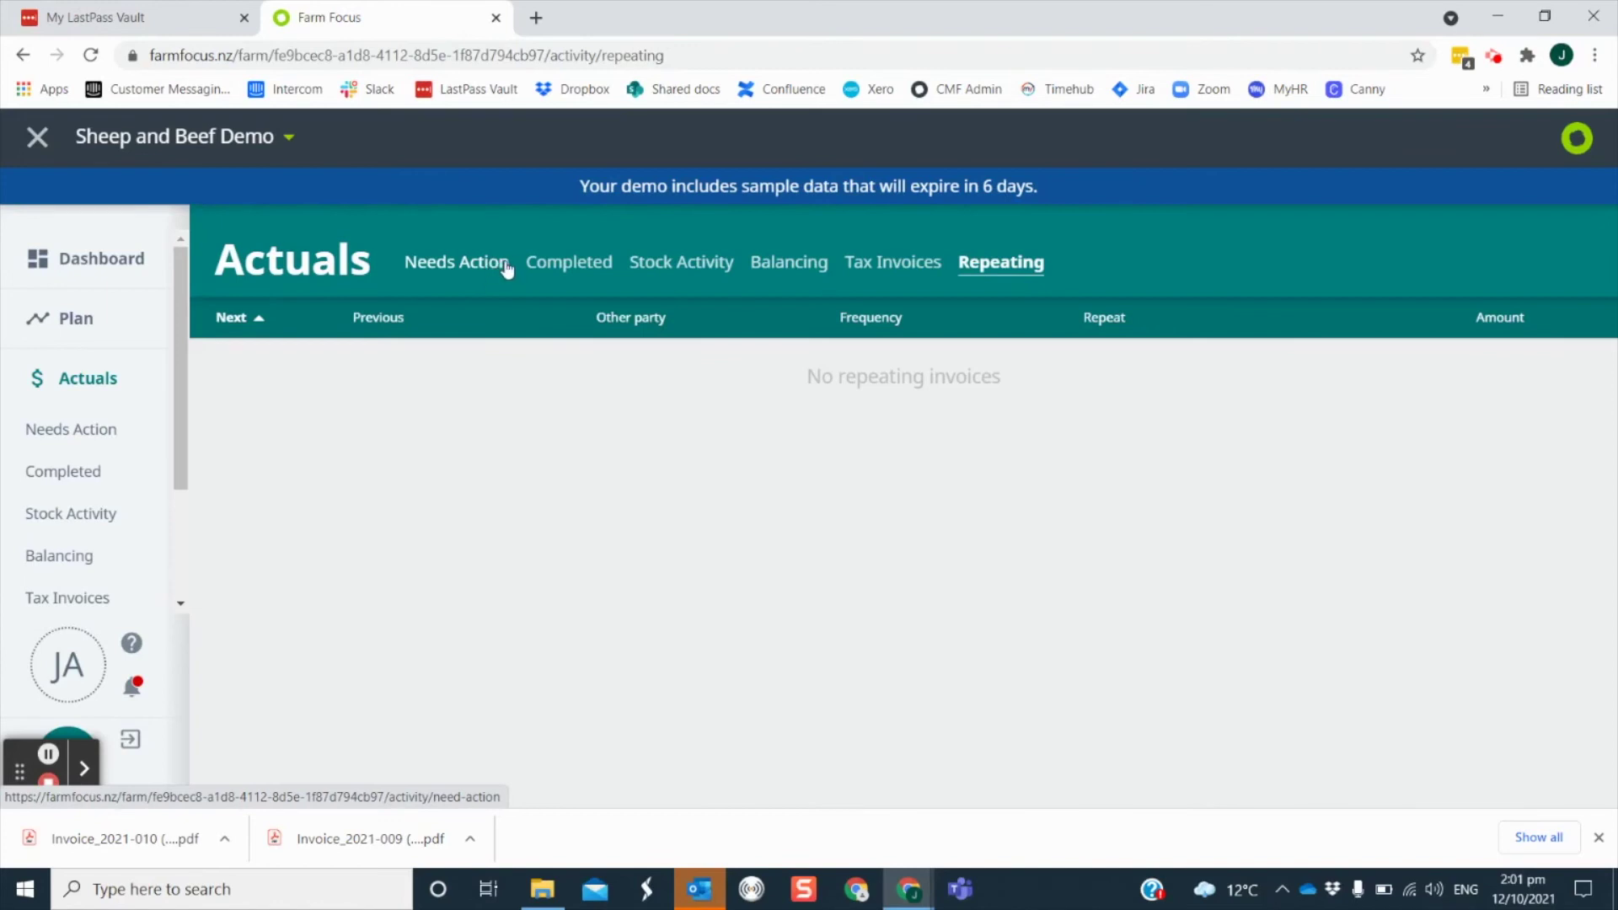
{"action": "left_click", "coordinate": [855, 266]}
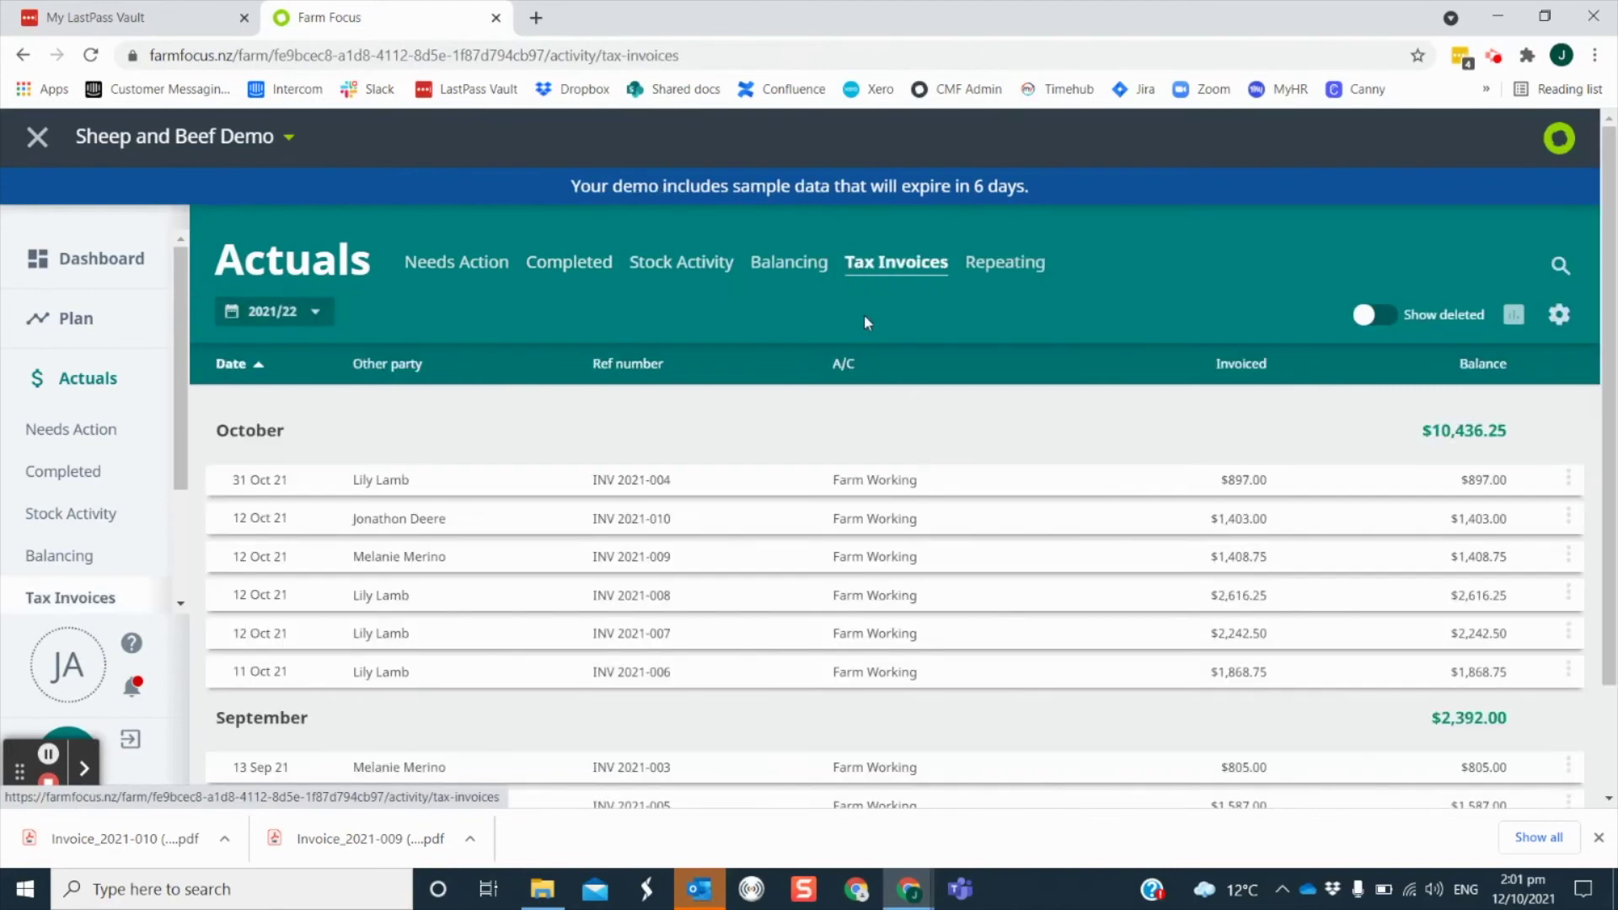
Download a PDF copy of the 31 Oct 21 tax invoice 2021-004 ($897.00).
{"action": "left_click", "coordinate": [825, 492]}
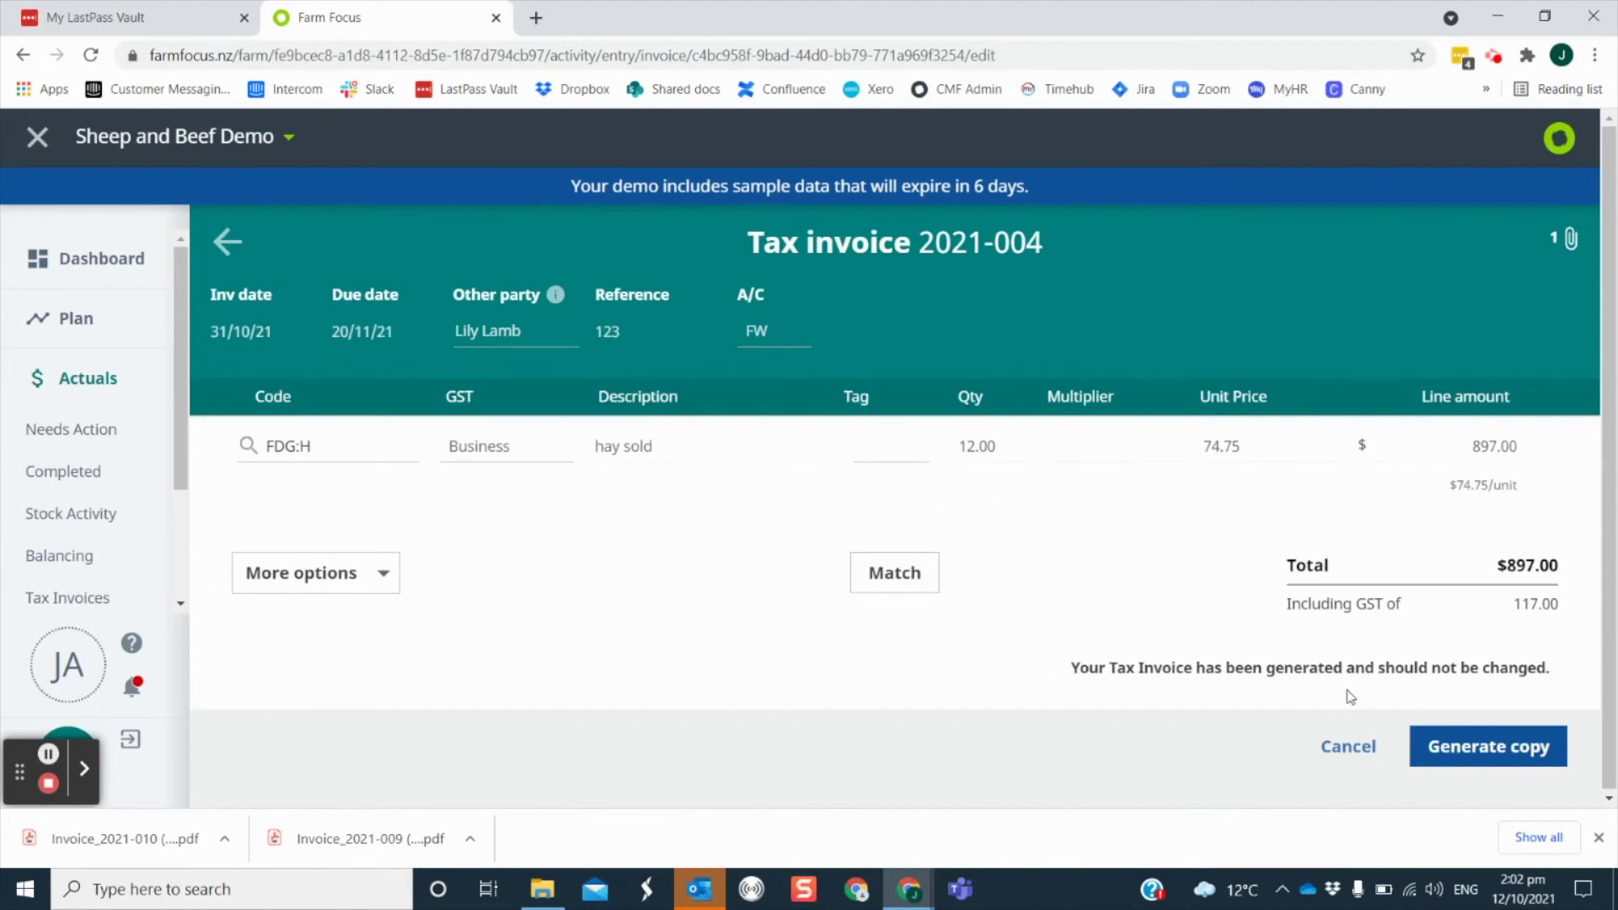
{"action": "left_click", "coordinate": [1443, 749]}
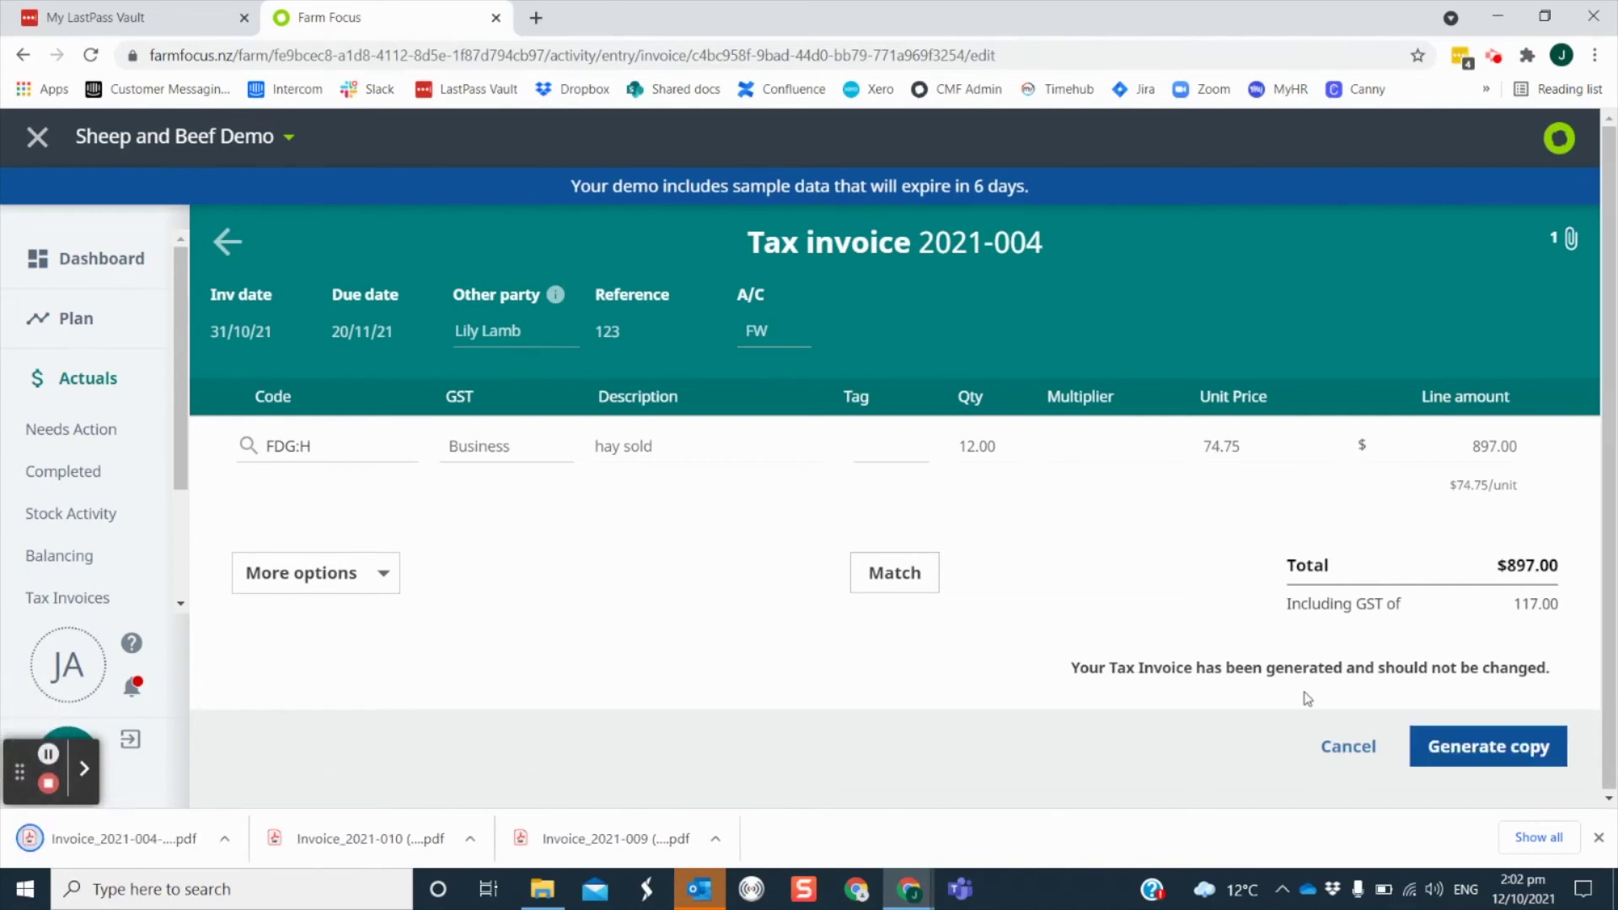
{"action": "left_click", "coordinate": [224, 243]}
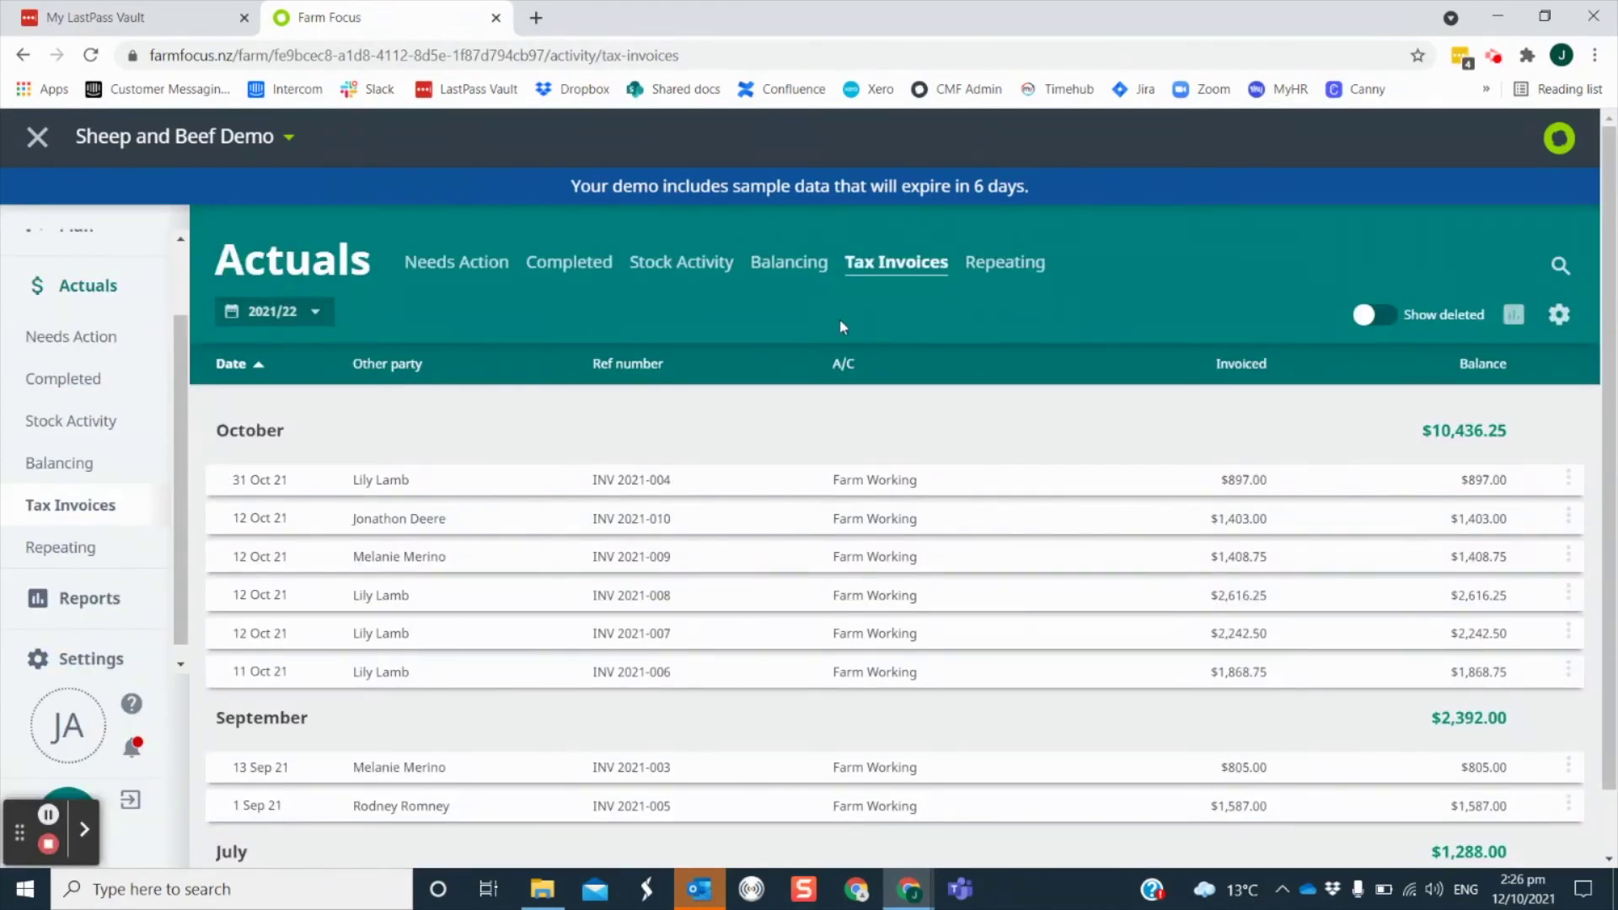
Save the tax invoice settings with the sheep logo and 'Thank you for your continued business' note.
{"action": "left_click", "coordinate": [1559, 316]}
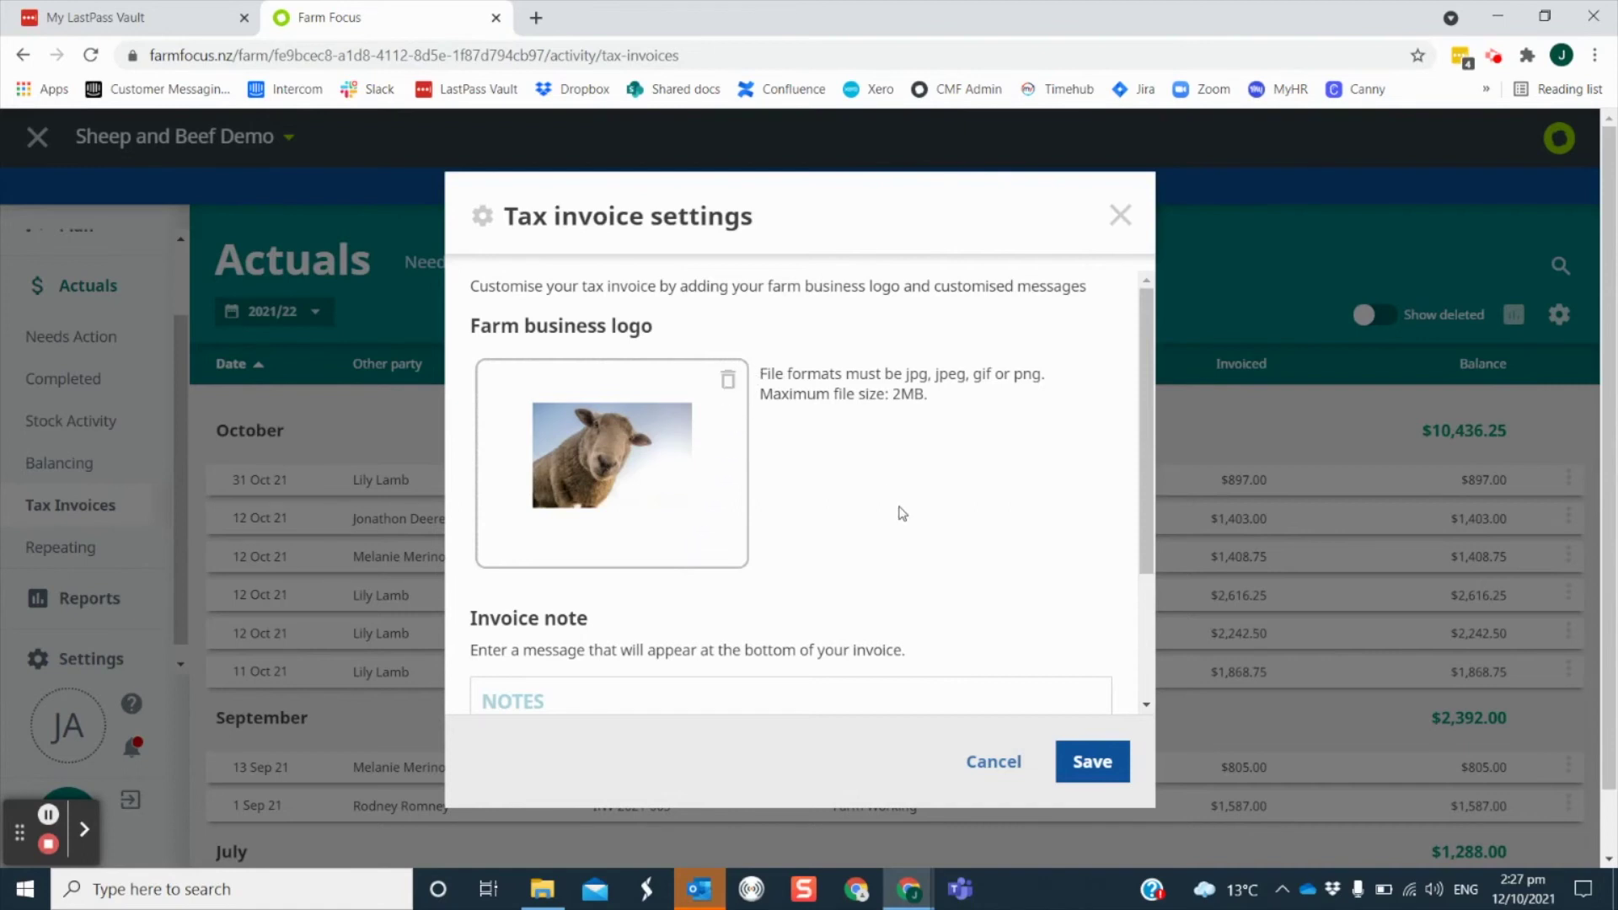
{"action": "scroll", "coordinate": [900, 512], "scroll_direction": "down", "scroll_amount": 1}
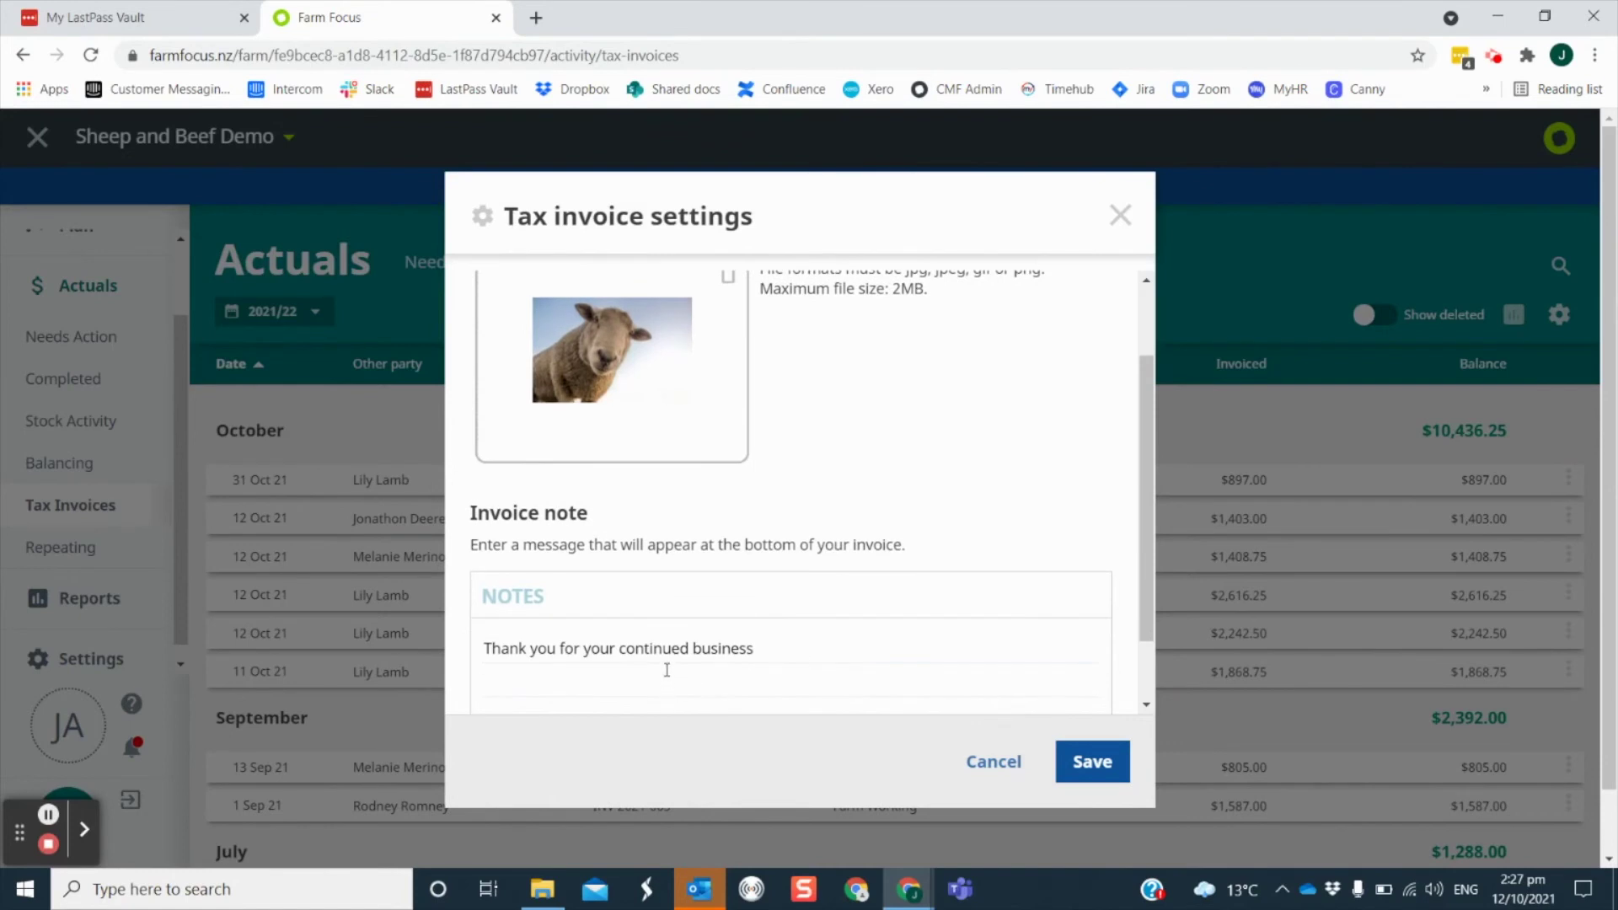
{"action": "left_click", "coordinate": [1092, 761]}
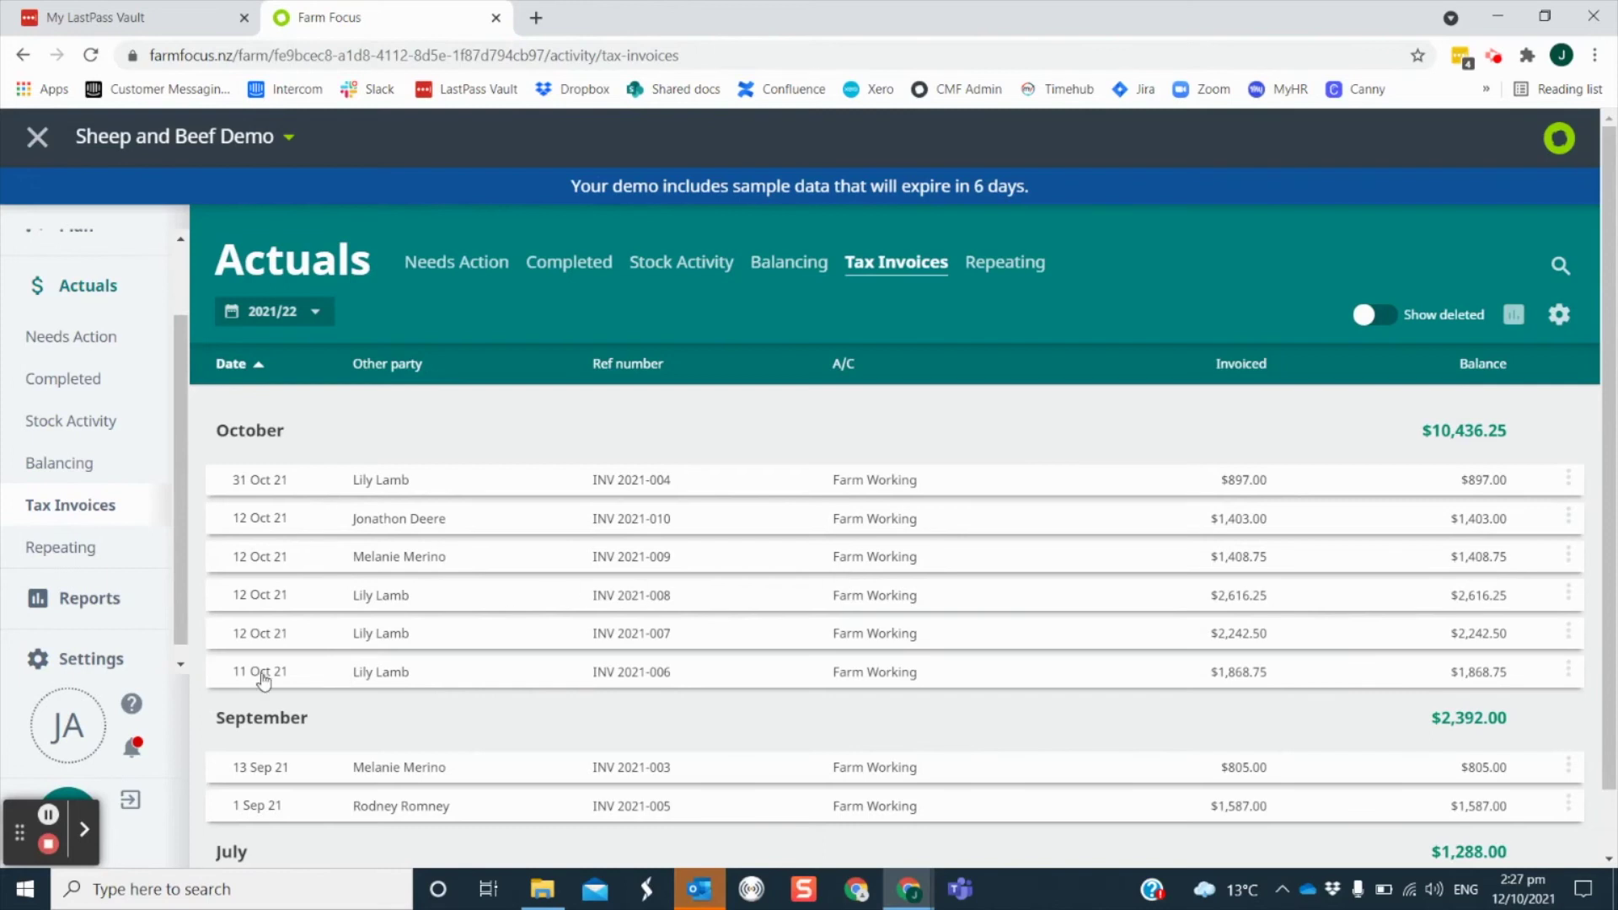
Review the Tax Invoice Summary ($14,116.25 outstanding) with two clients expanded, then return to Actuals.
{"action": "left_click", "coordinate": [105, 596]}
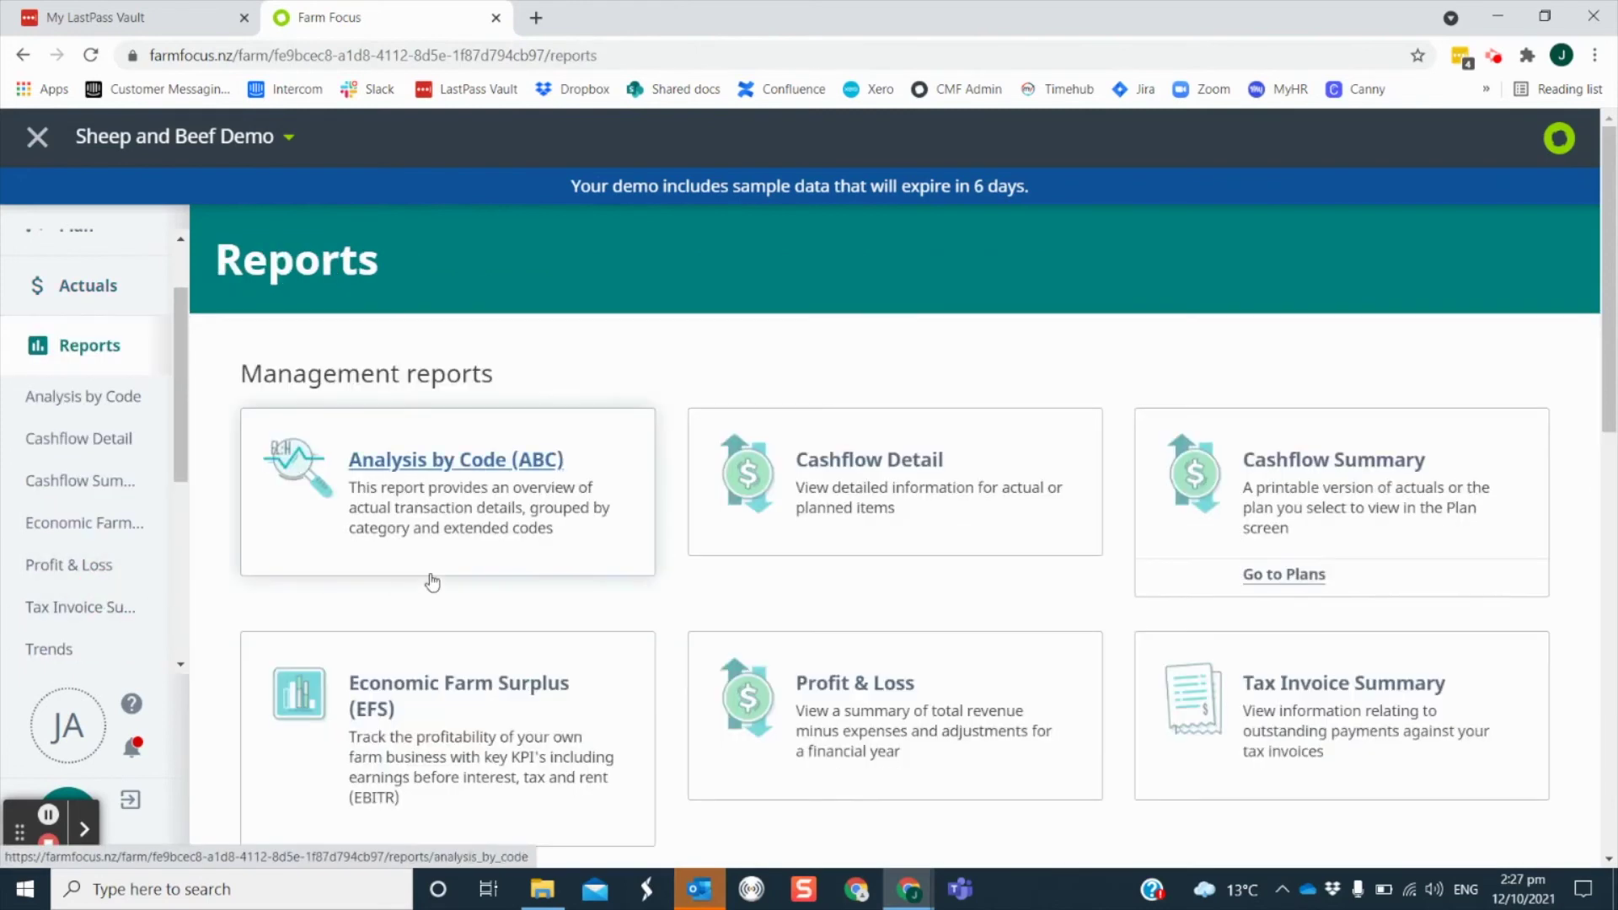
{"action": "left_click", "coordinate": [1298, 706]}
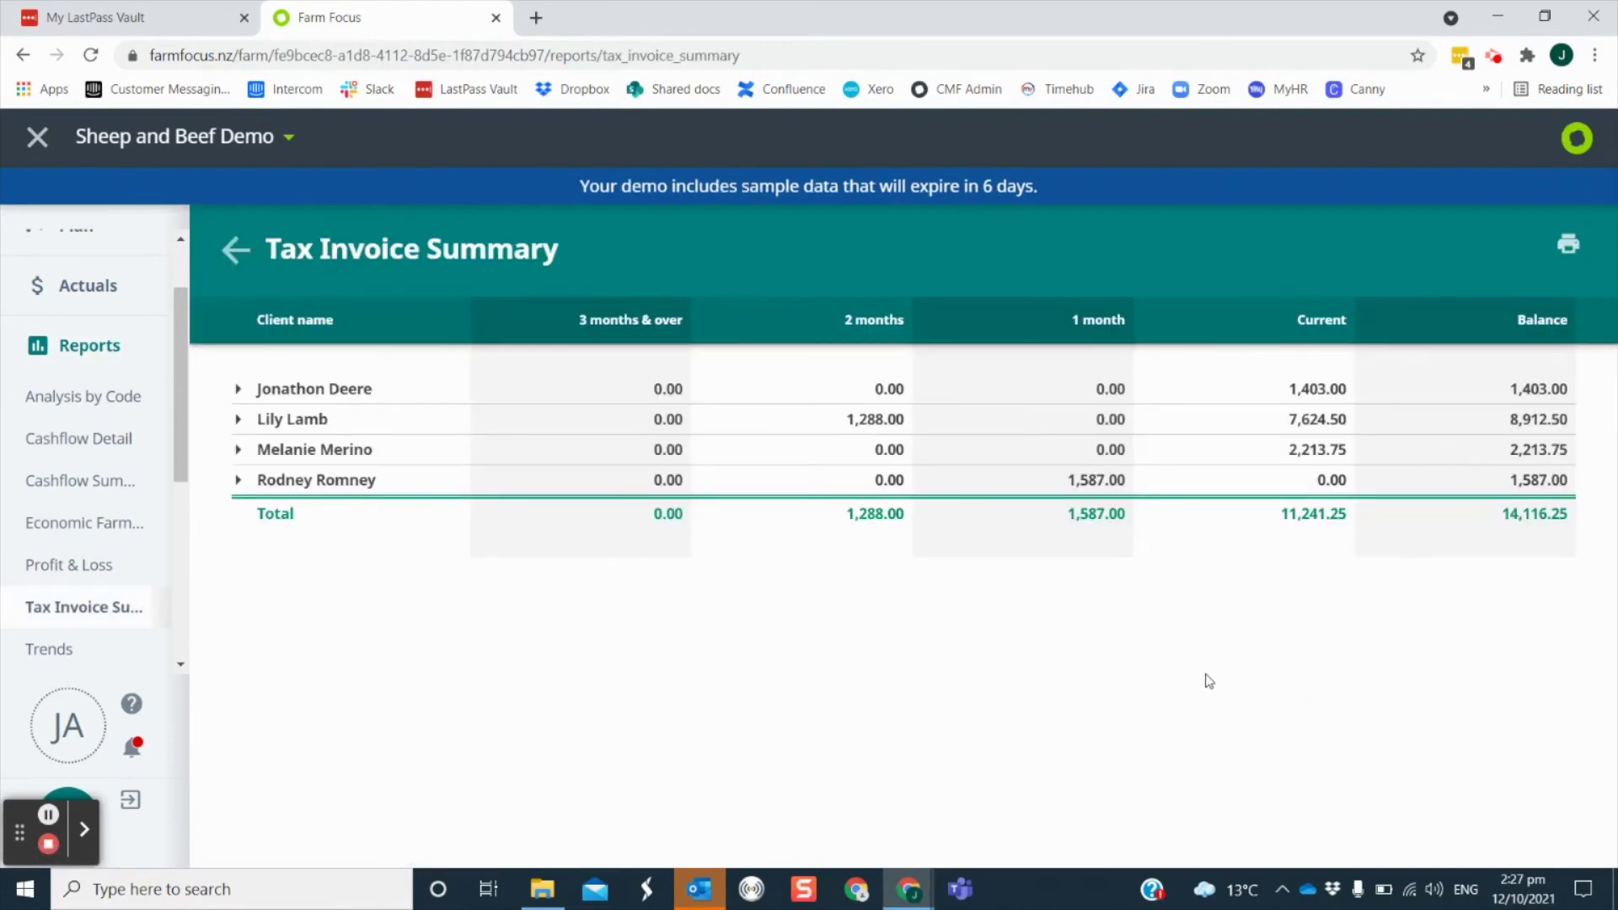
{"action": "left_click", "coordinate": [239, 389]}
{"action": "left_click", "coordinate": [239, 514]}
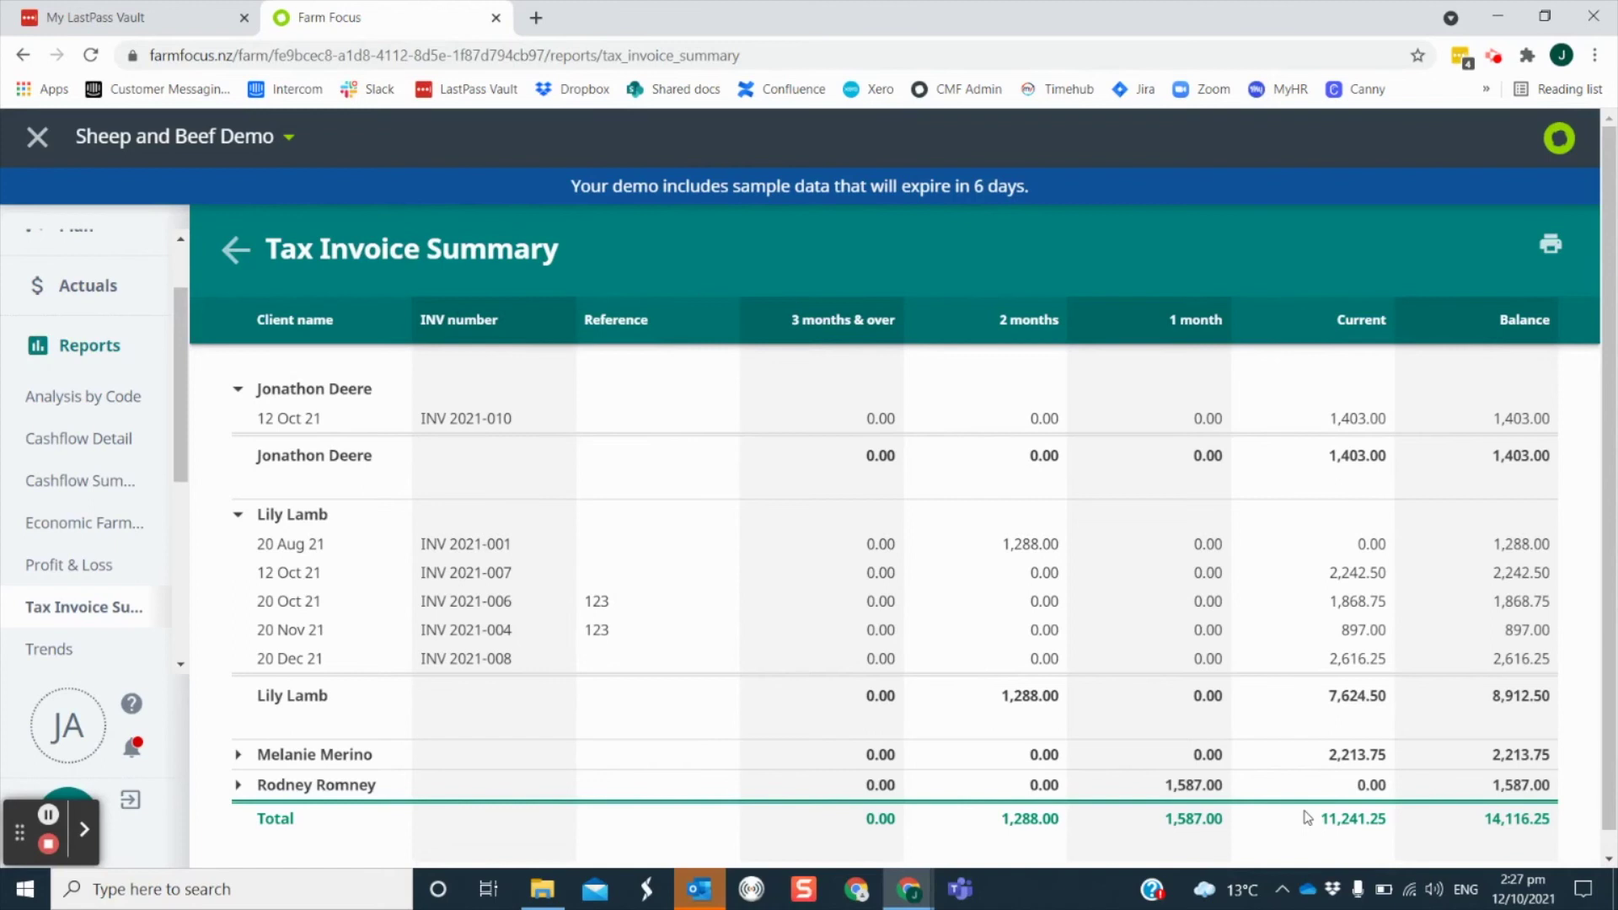
{"action": "left_click", "coordinate": [1551, 245]}
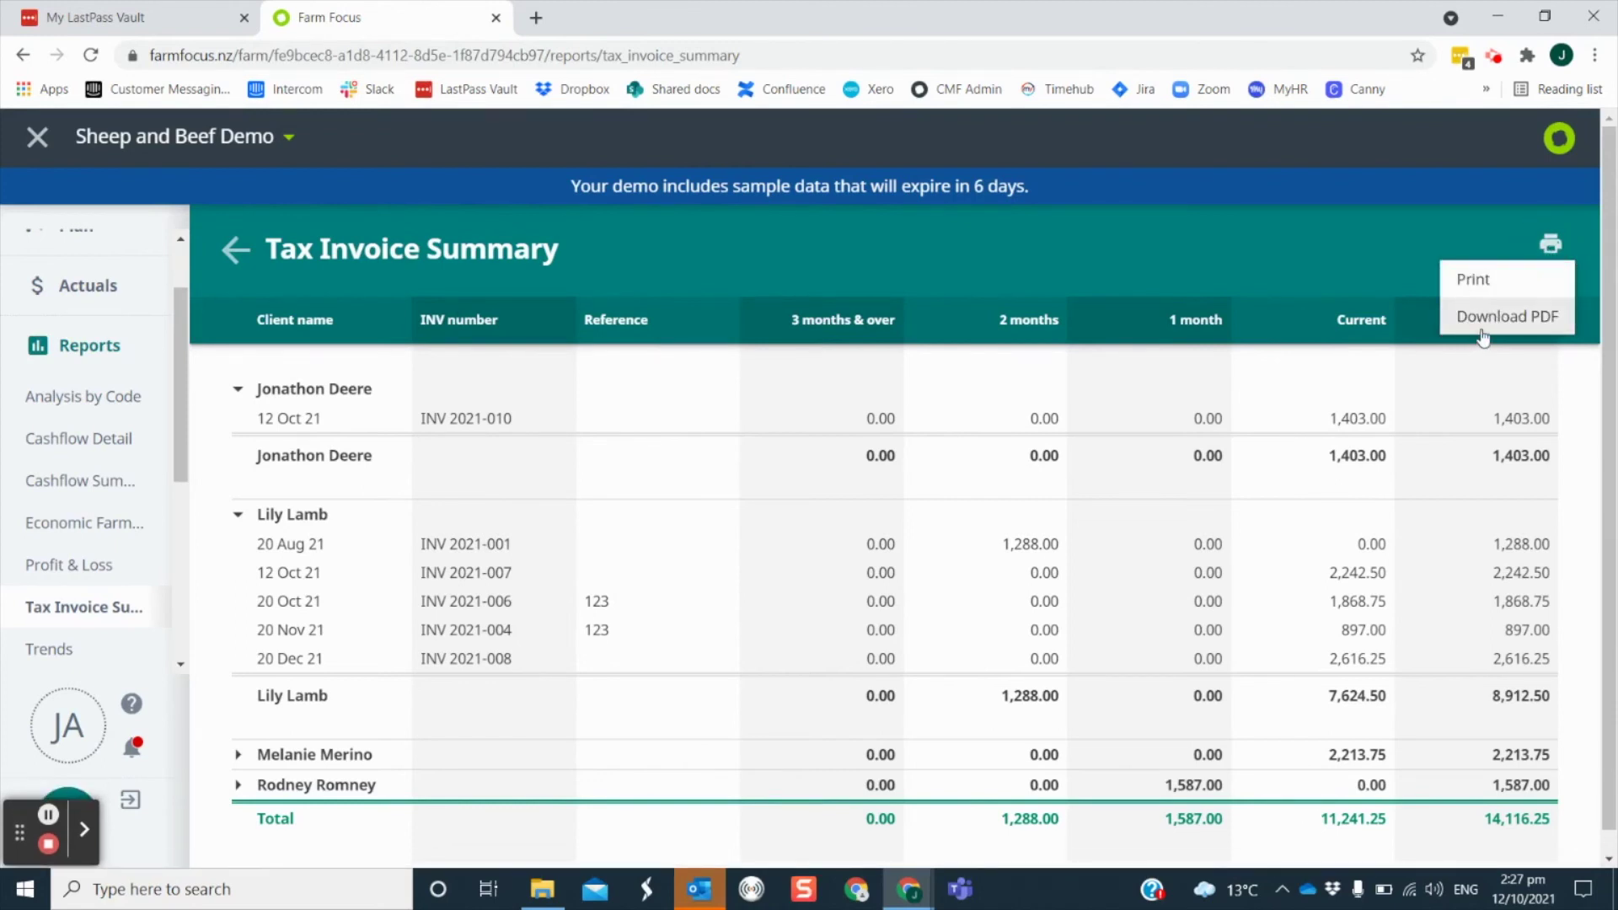
{"action": "left_click", "coordinate": [84, 283]}
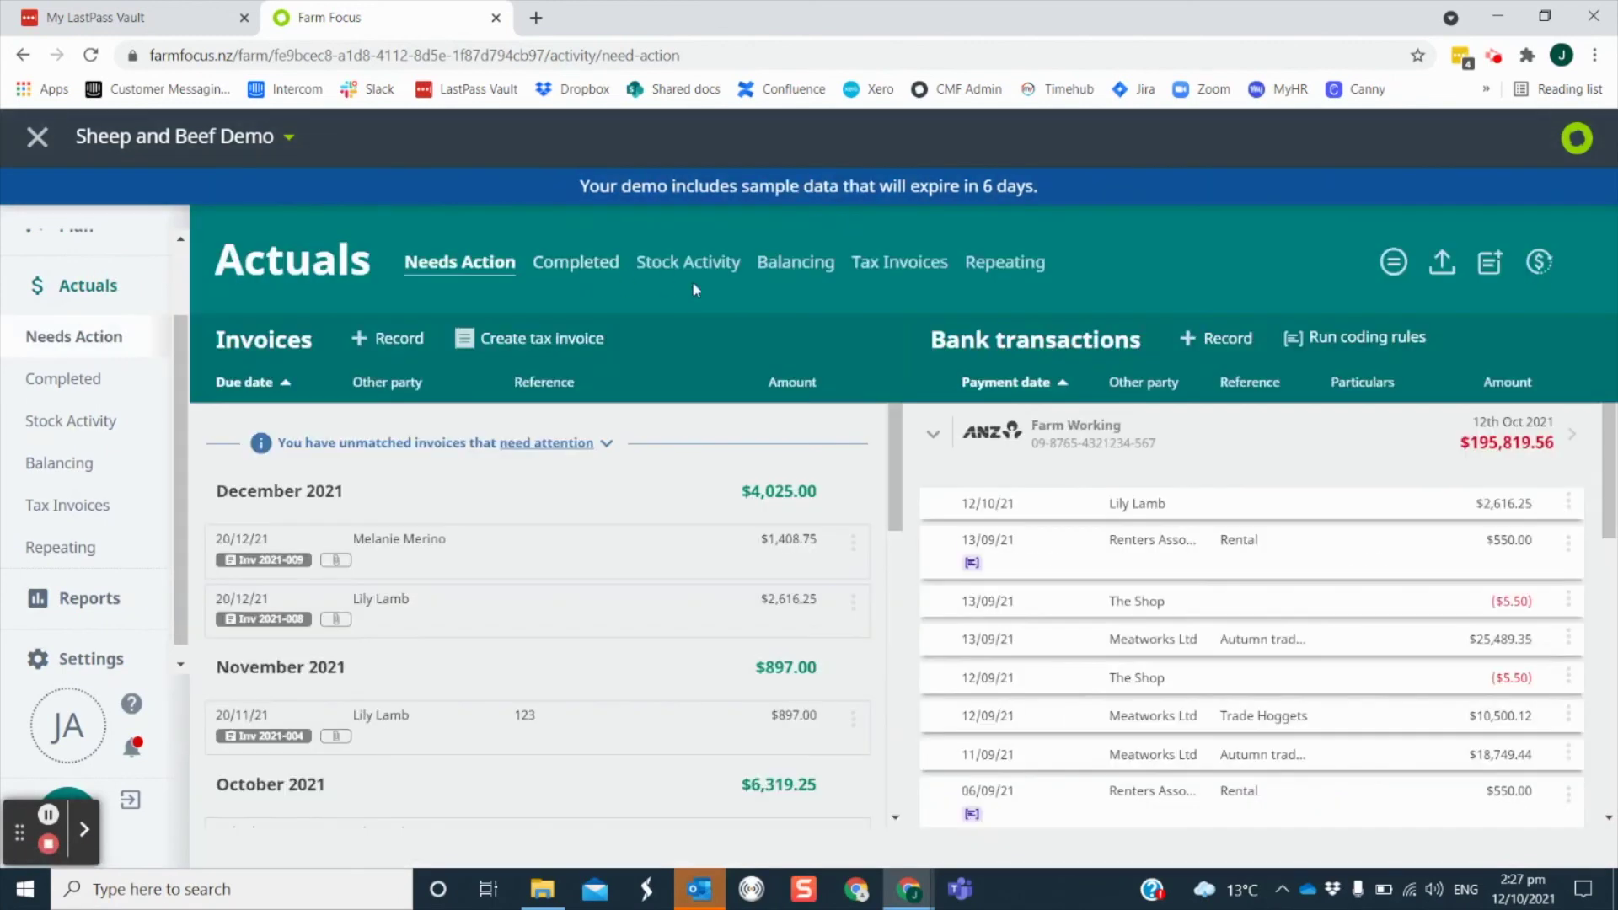
Match the 12/10/21 $2,616.25 bank receipt to the 20/12/21 invoice 2021-008.
{"action": "left_click", "coordinate": [899, 266]}
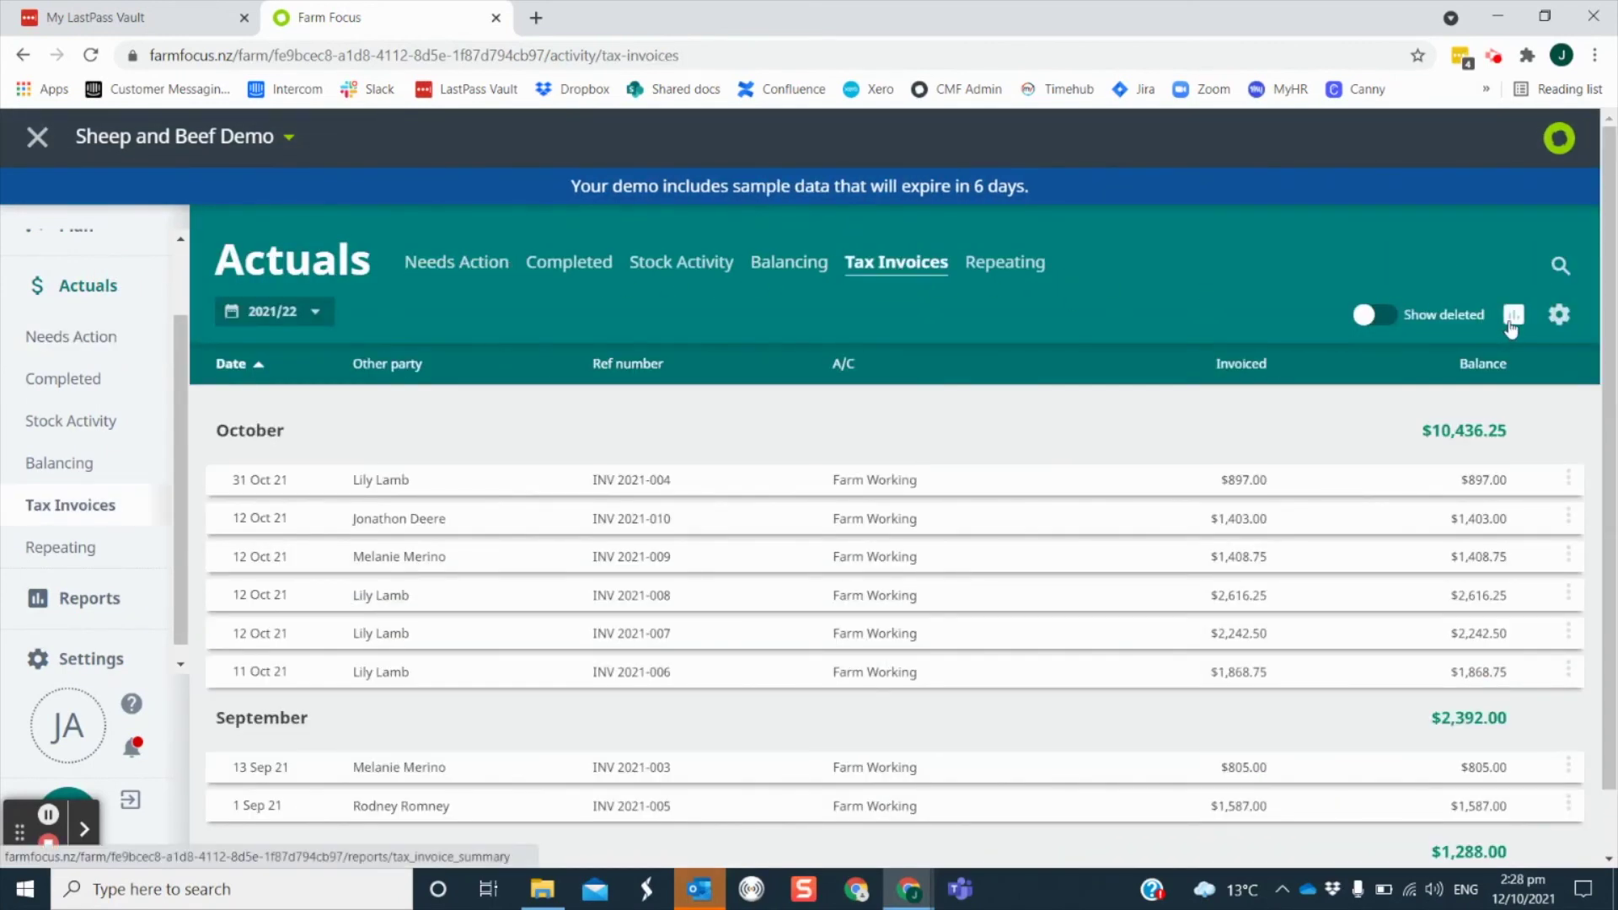
{"action": "left_click", "coordinate": [458, 263]}
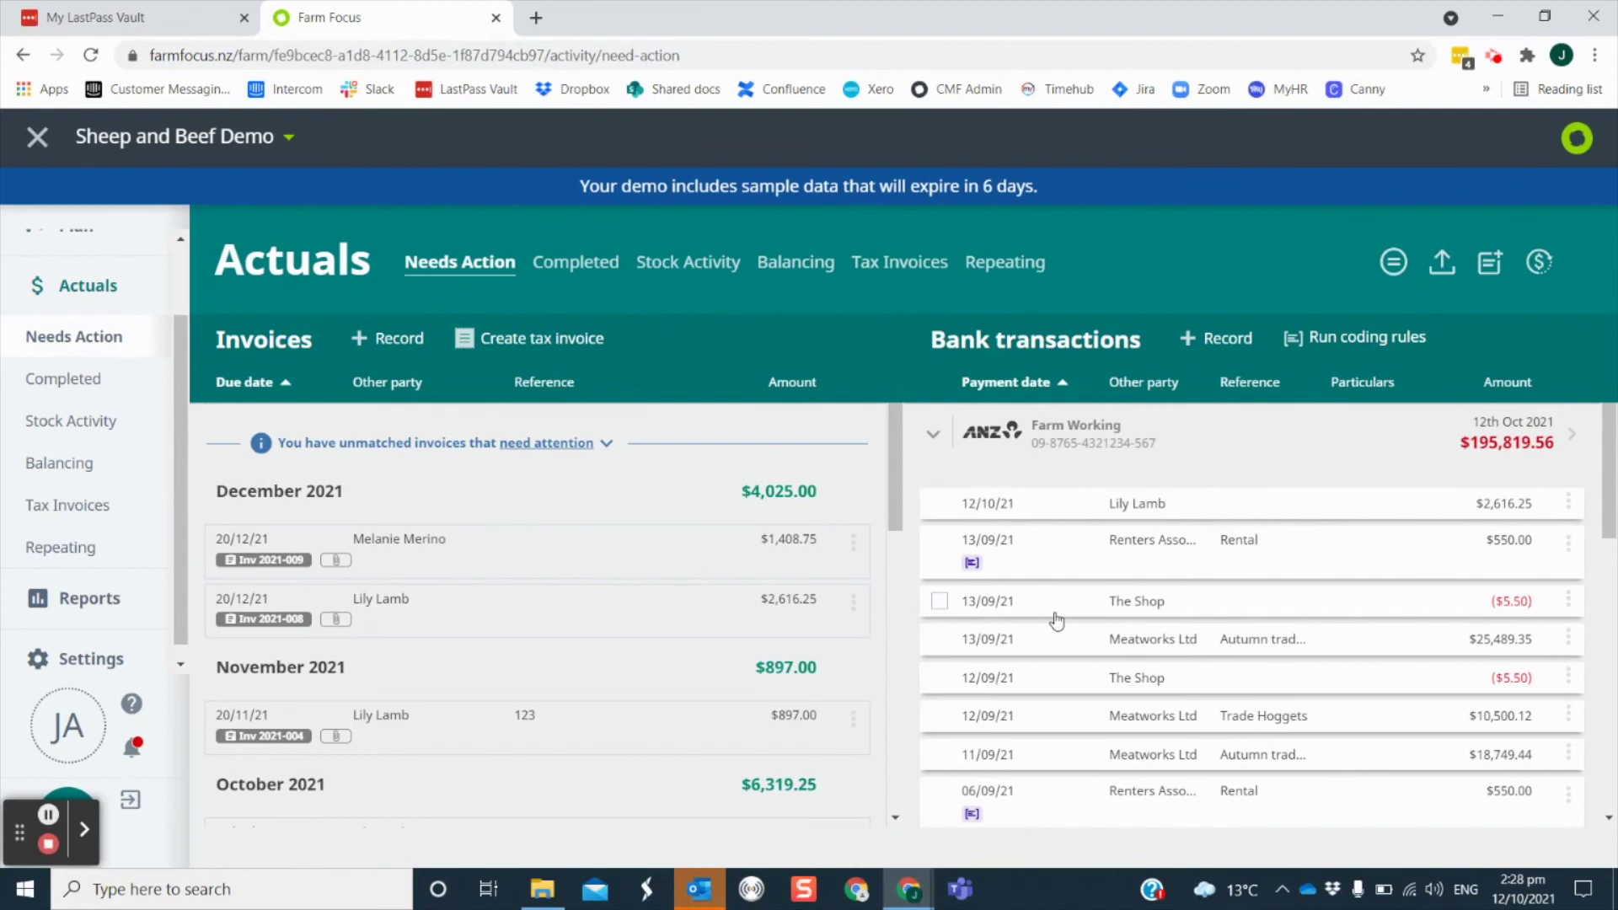
{"action": "left_click", "coordinate": [1087, 513]}
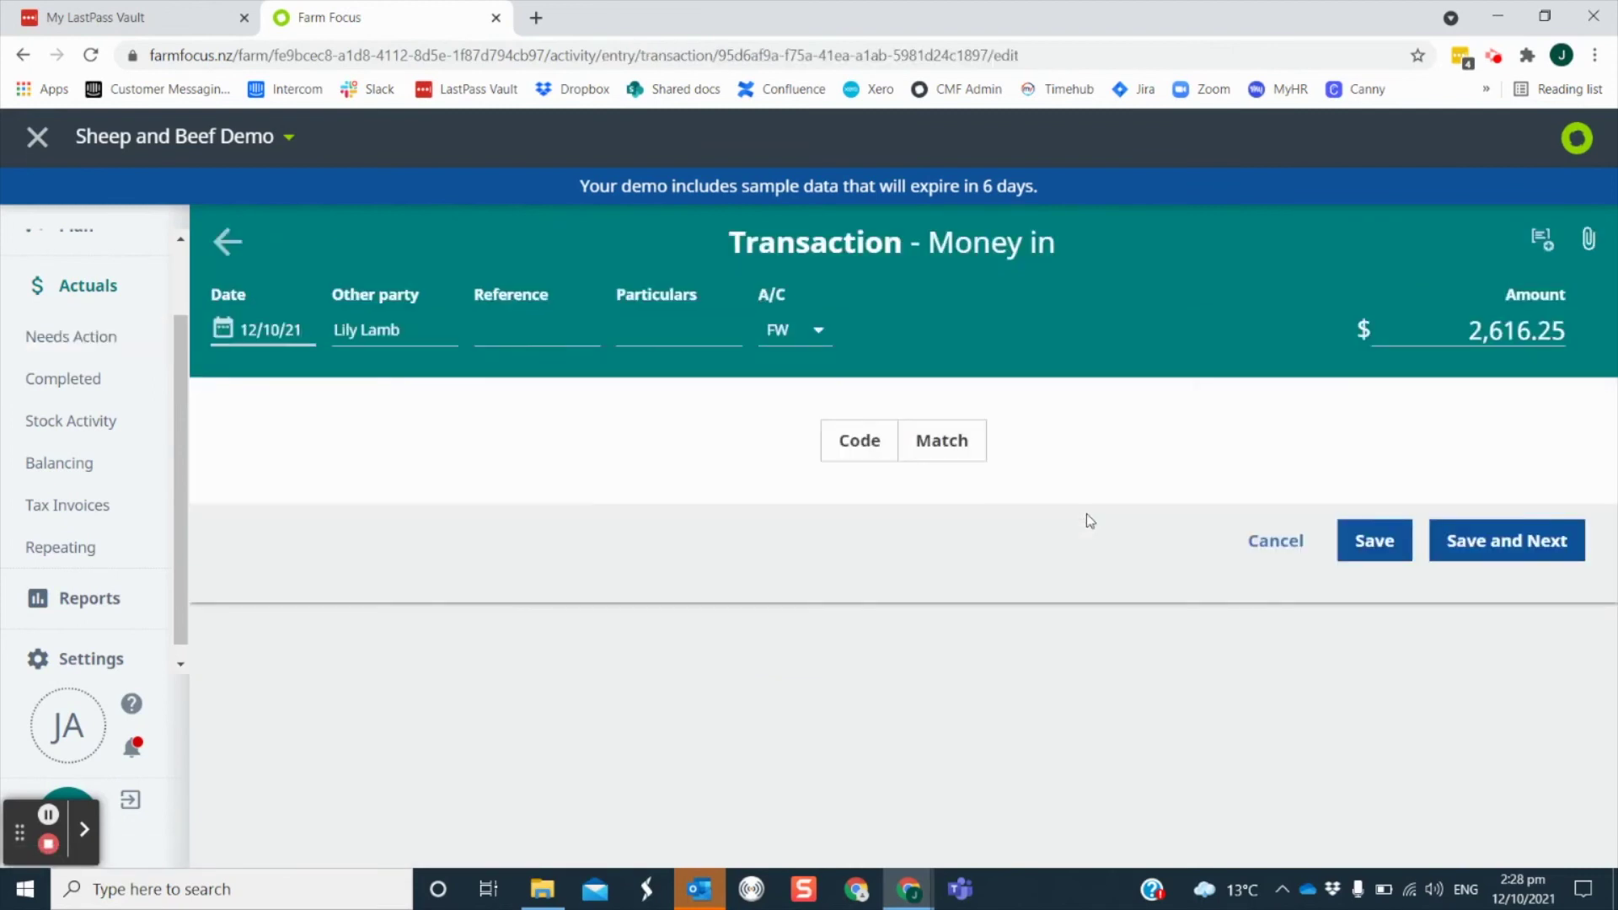
{"action": "left_click", "coordinate": [964, 454]}
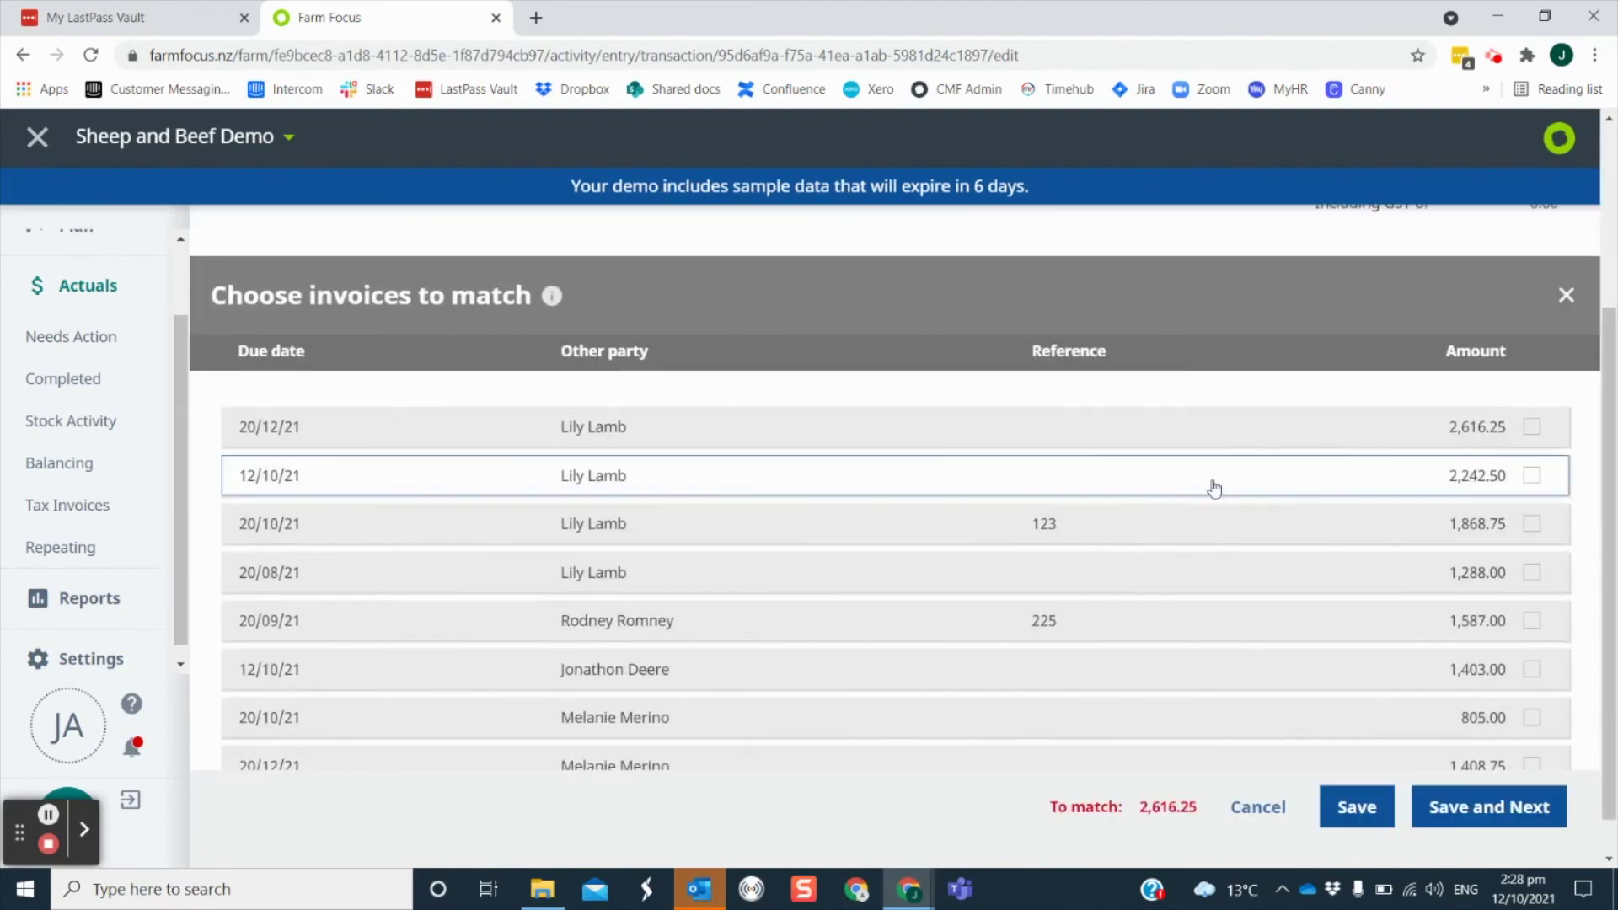
{"action": "left_click", "coordinate": [1528, 426]}
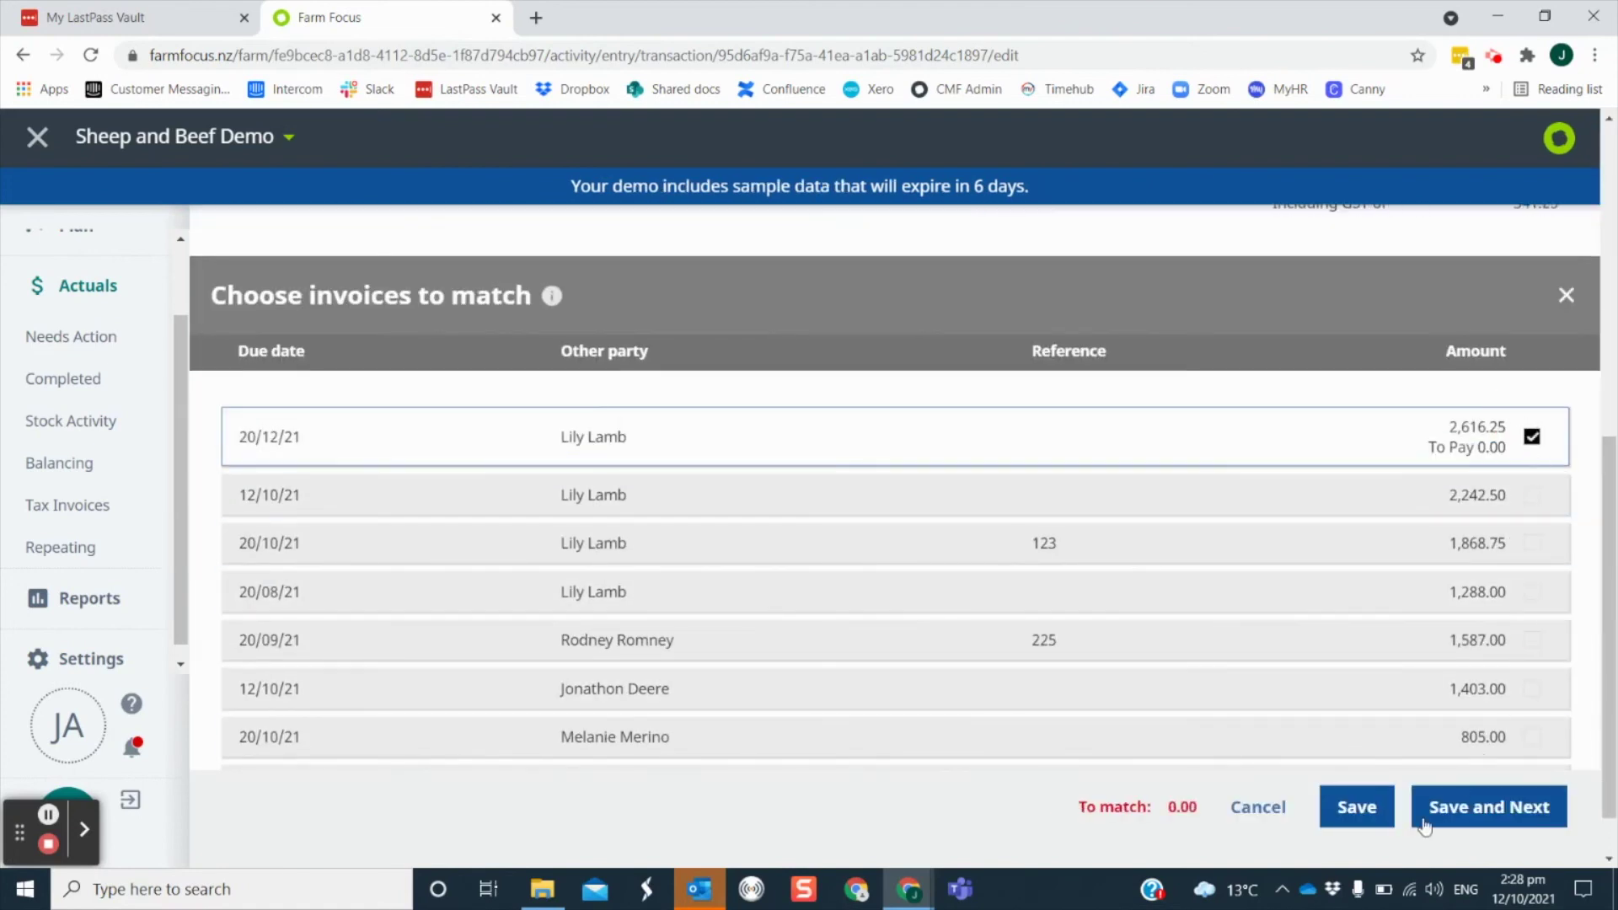
{"action": "left_click", "coordinate": [1362, 817]}
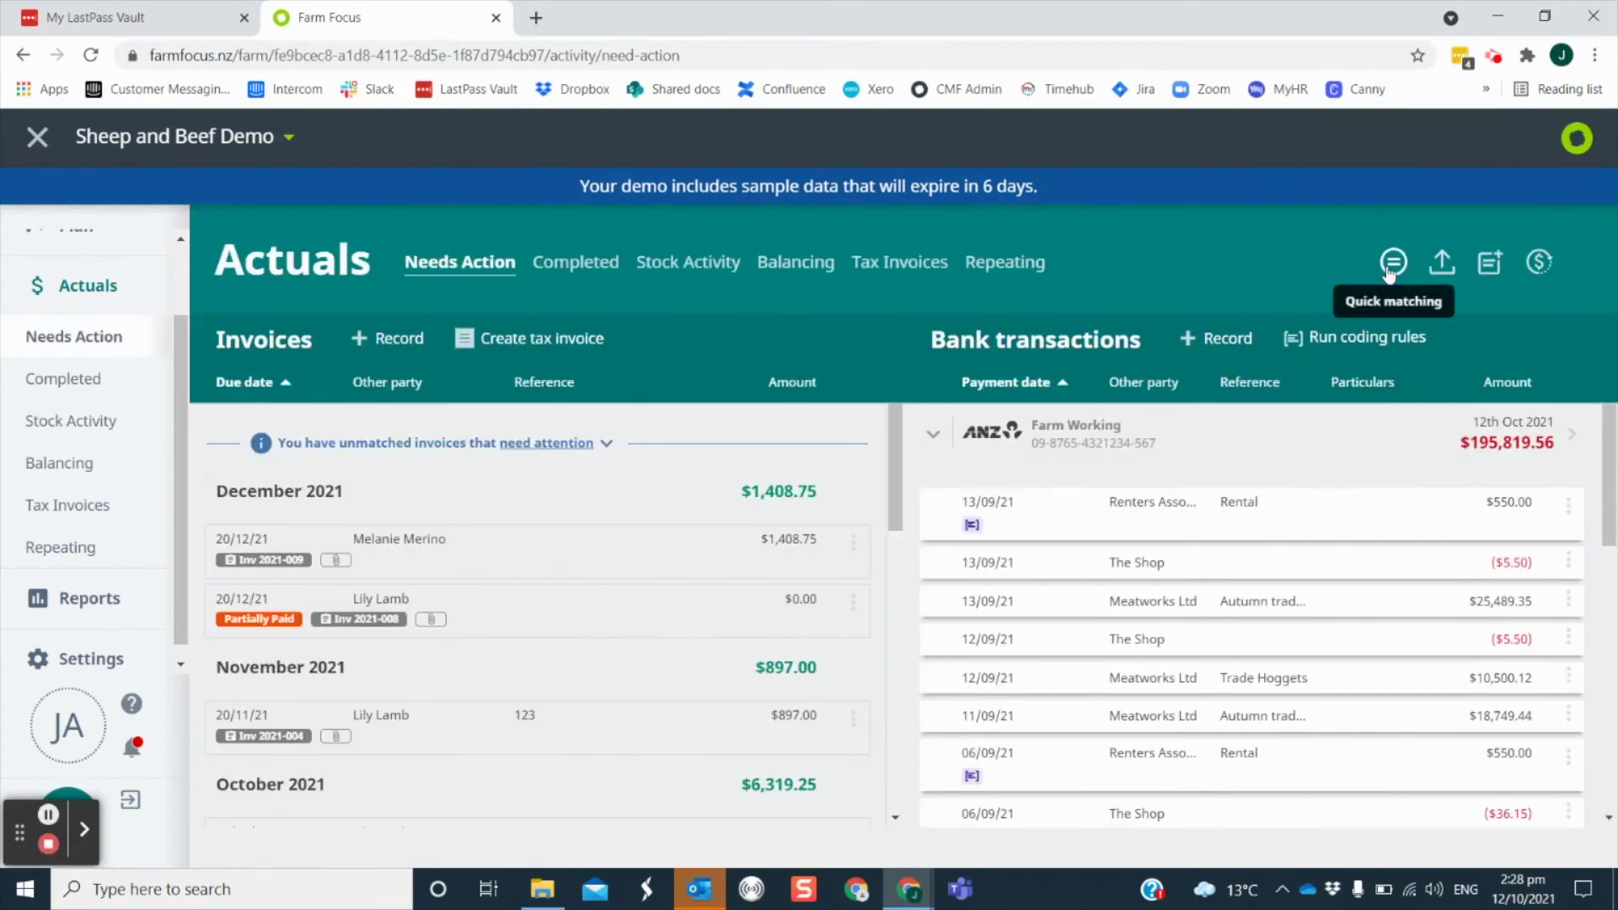
Quick-match invoice 2021-001 ($1,288.00) to the $288 and two $500 receipts of 20 Aug 21.
{"action": "left_click", "coordinate": [1389, 267]}
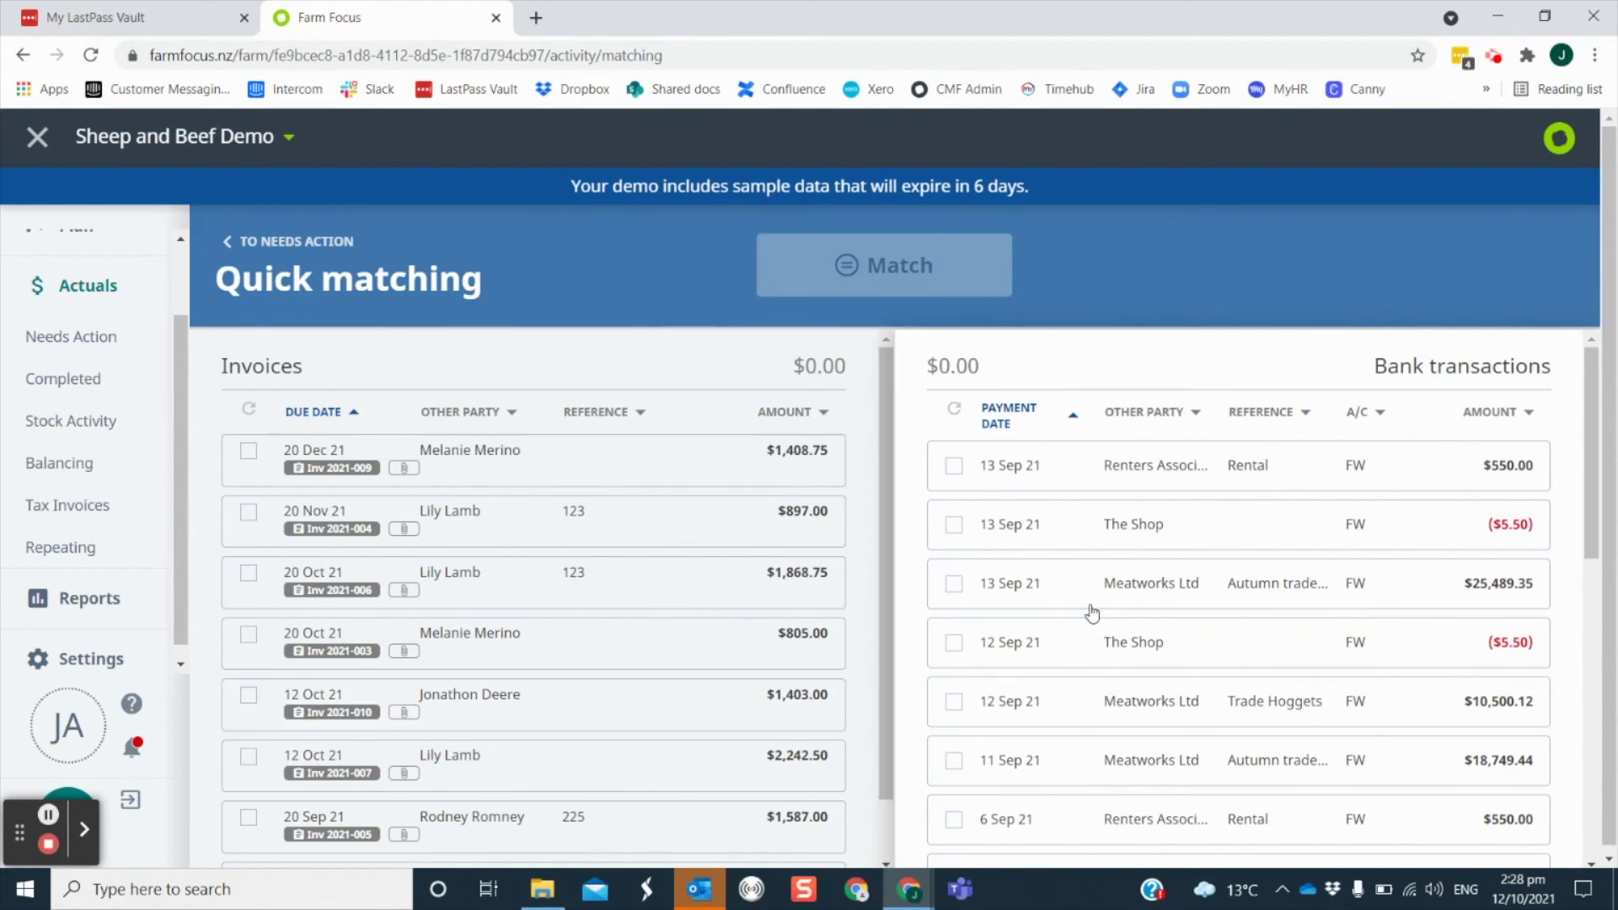
{"action": "scroll", "coordinate": [851, 628], "scroll_direction": "down", "scroll_amount": 1}
{"action": "left_click", "coordinate": [739, 835]}
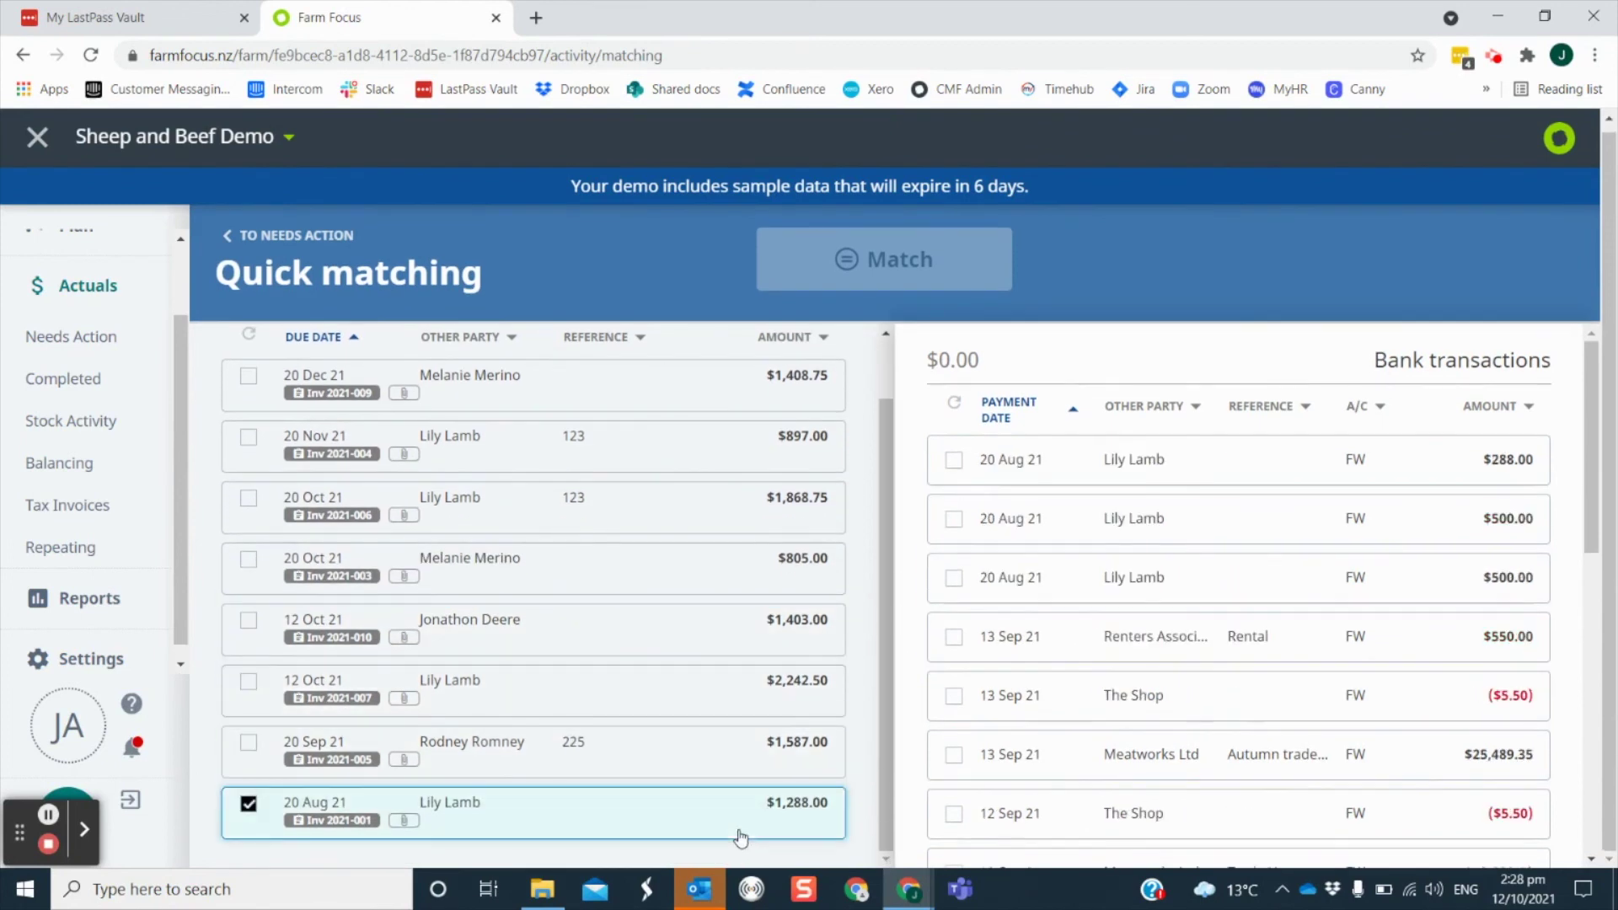
{"action": "left_click", "coordinate": [954, 461]}
{"action": "left_click", "coordinate": [953, 516]}
{"action": "left_click", "coordinate": [953, 578]}
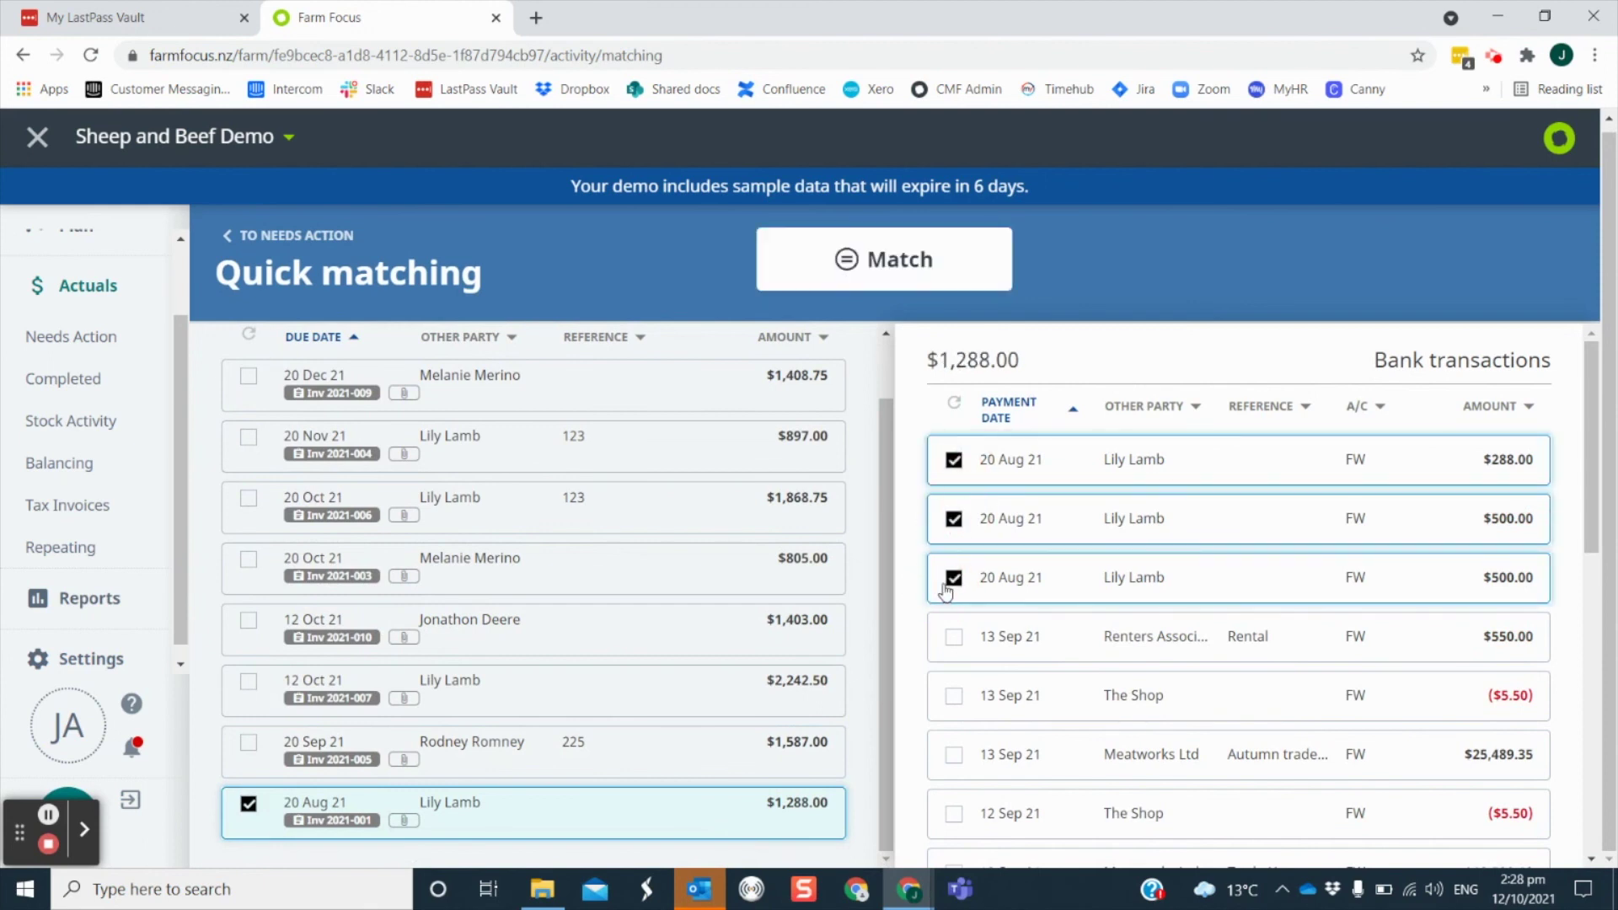
{"action": "left_click", "coordinate": [849, 263]}
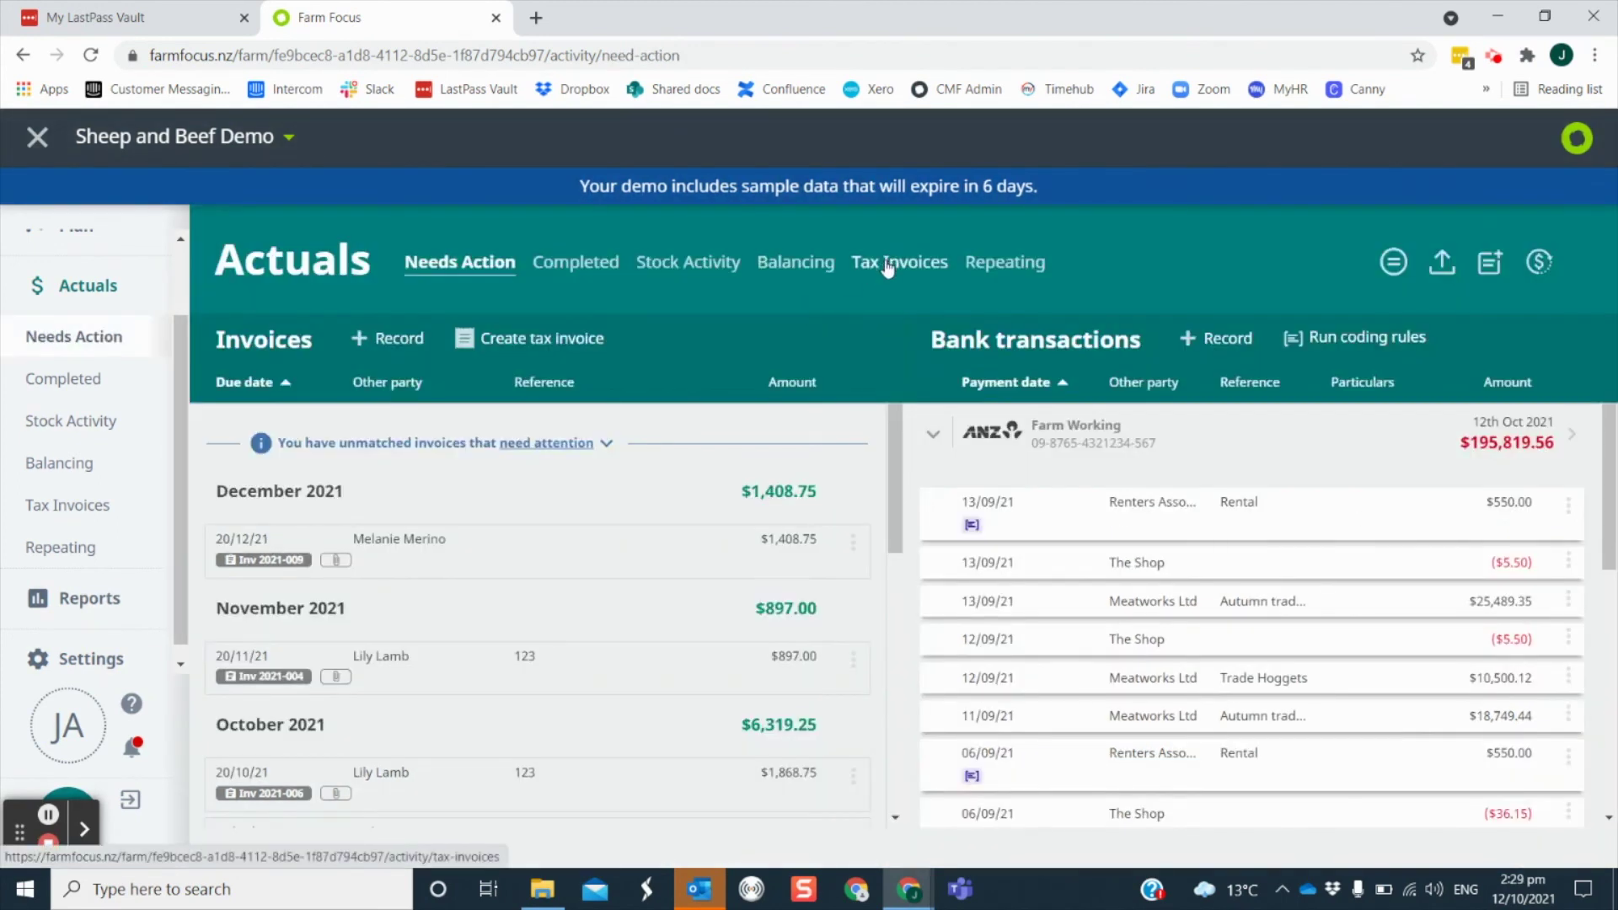
Open Tax Invoices search, sort by Other party, Ref number, then A/C, and show the 2021/22 year options.
{"action": "left_click", "coordinate": [887, 265]}
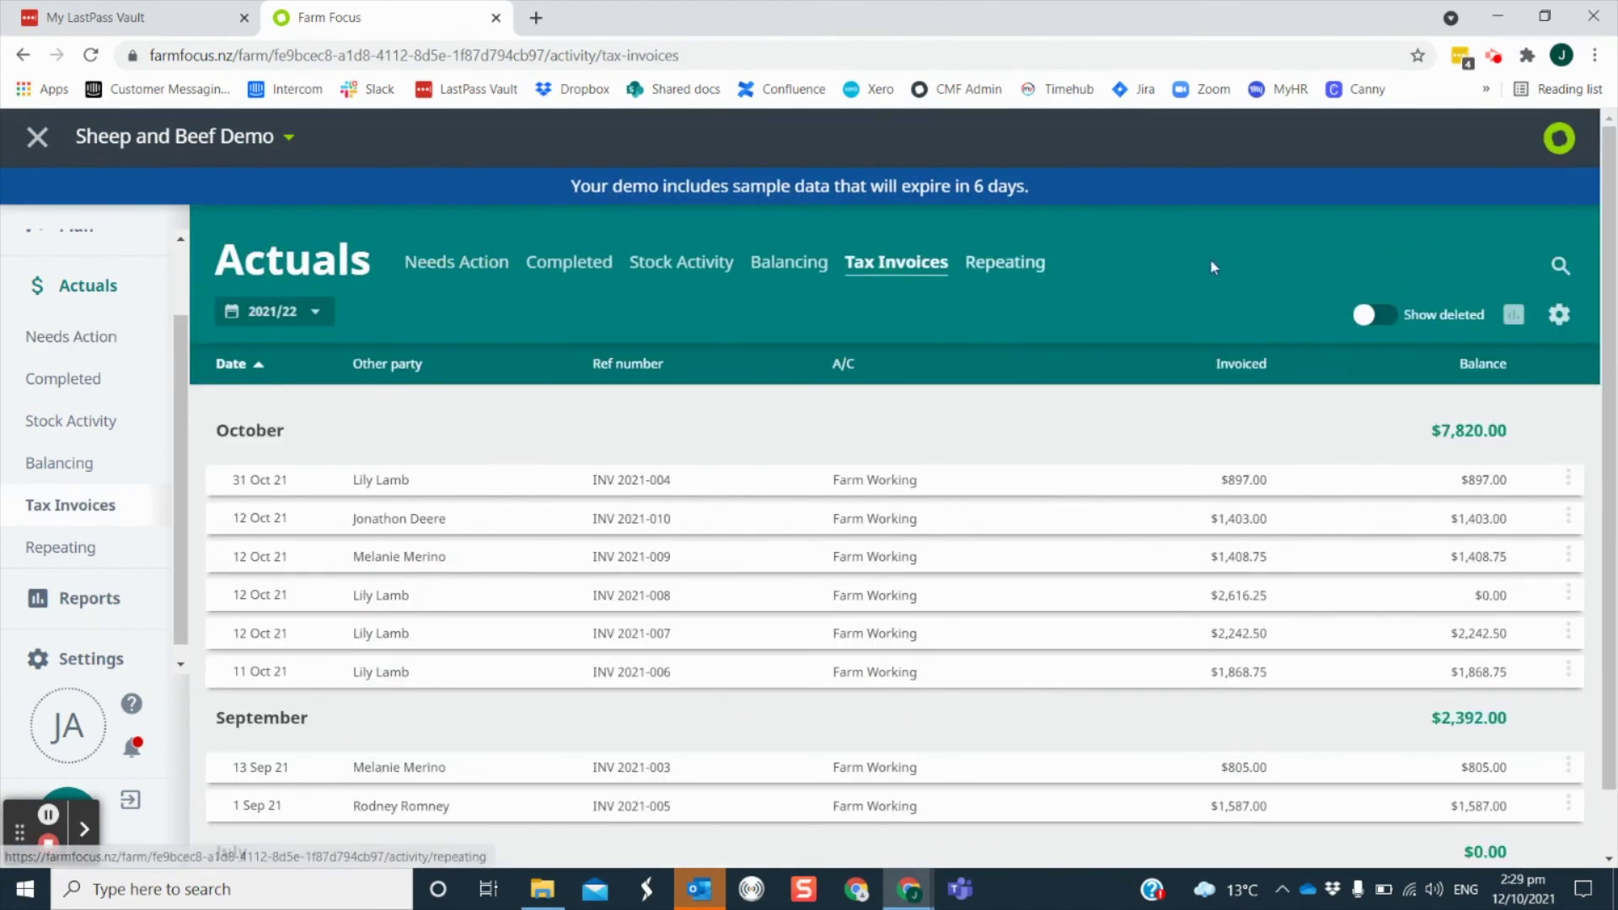
{"action": "left_click", "coordinate": [1561, 268]}
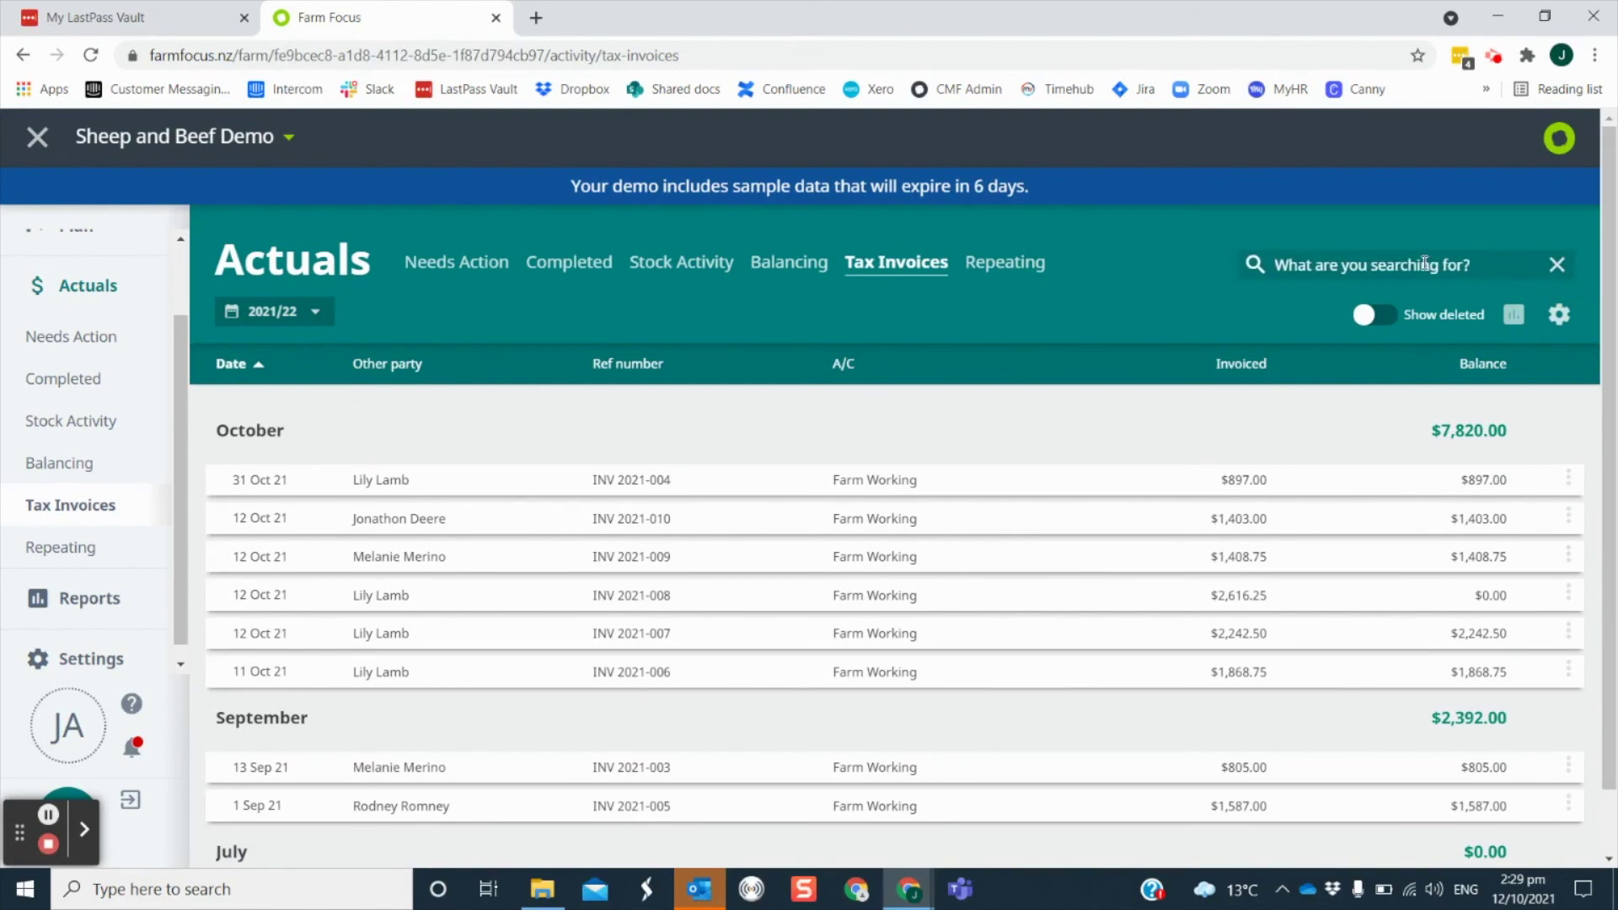
{"action": "left_click", "coordinate": [437, 364]}
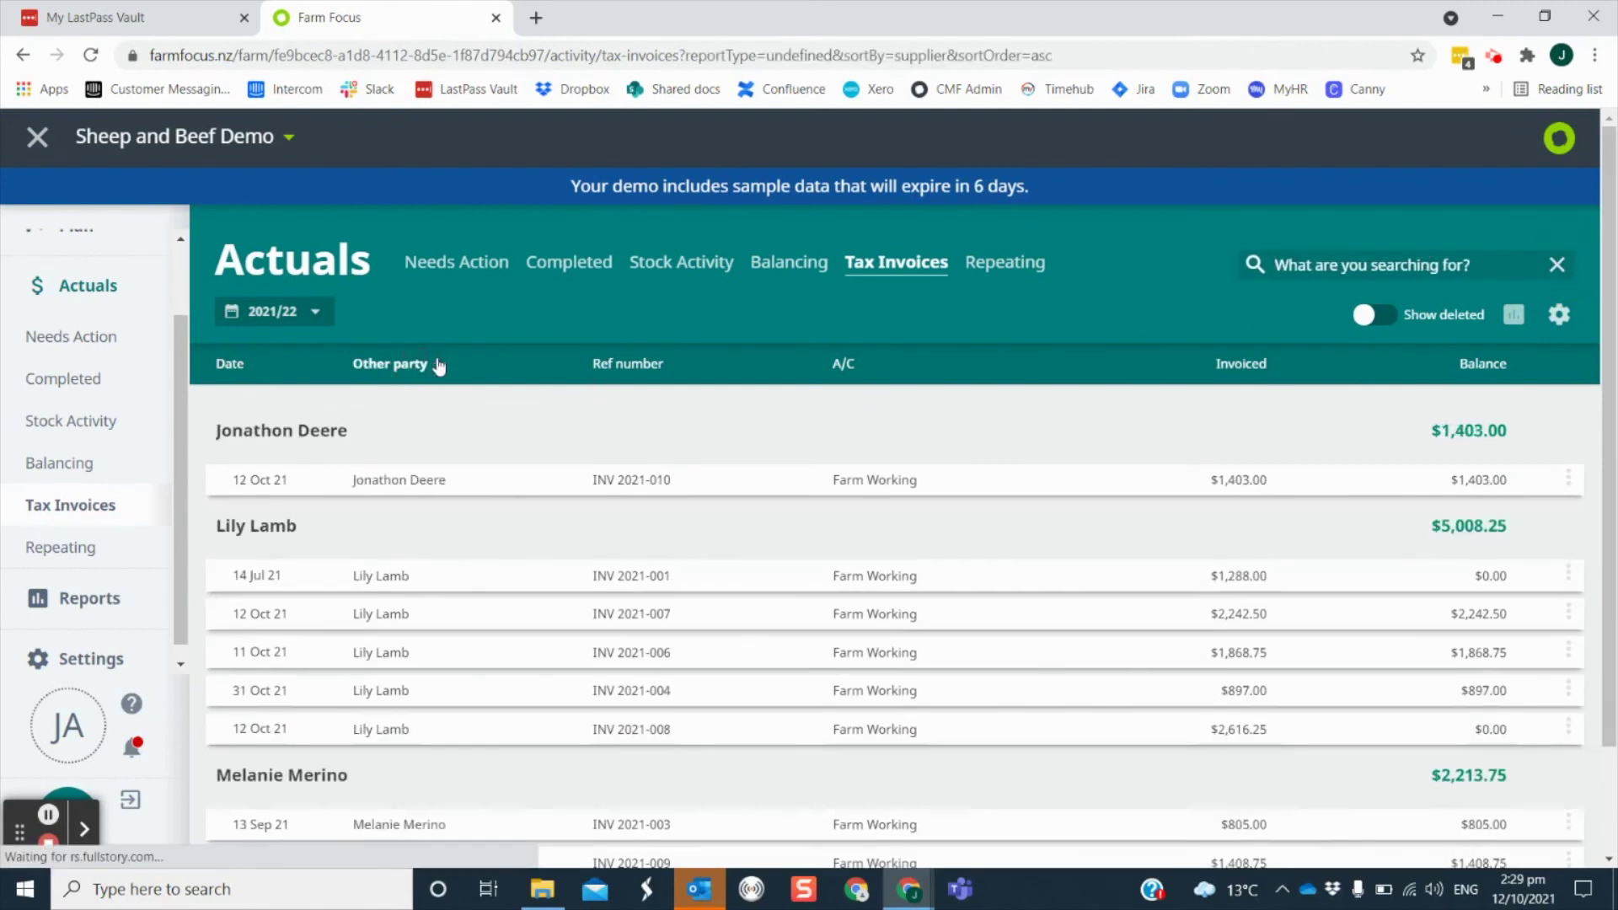
{"action": "left_click", "coordinate": [628, 364]}
{"action": "left_click", "coordinate": [846, 364]}
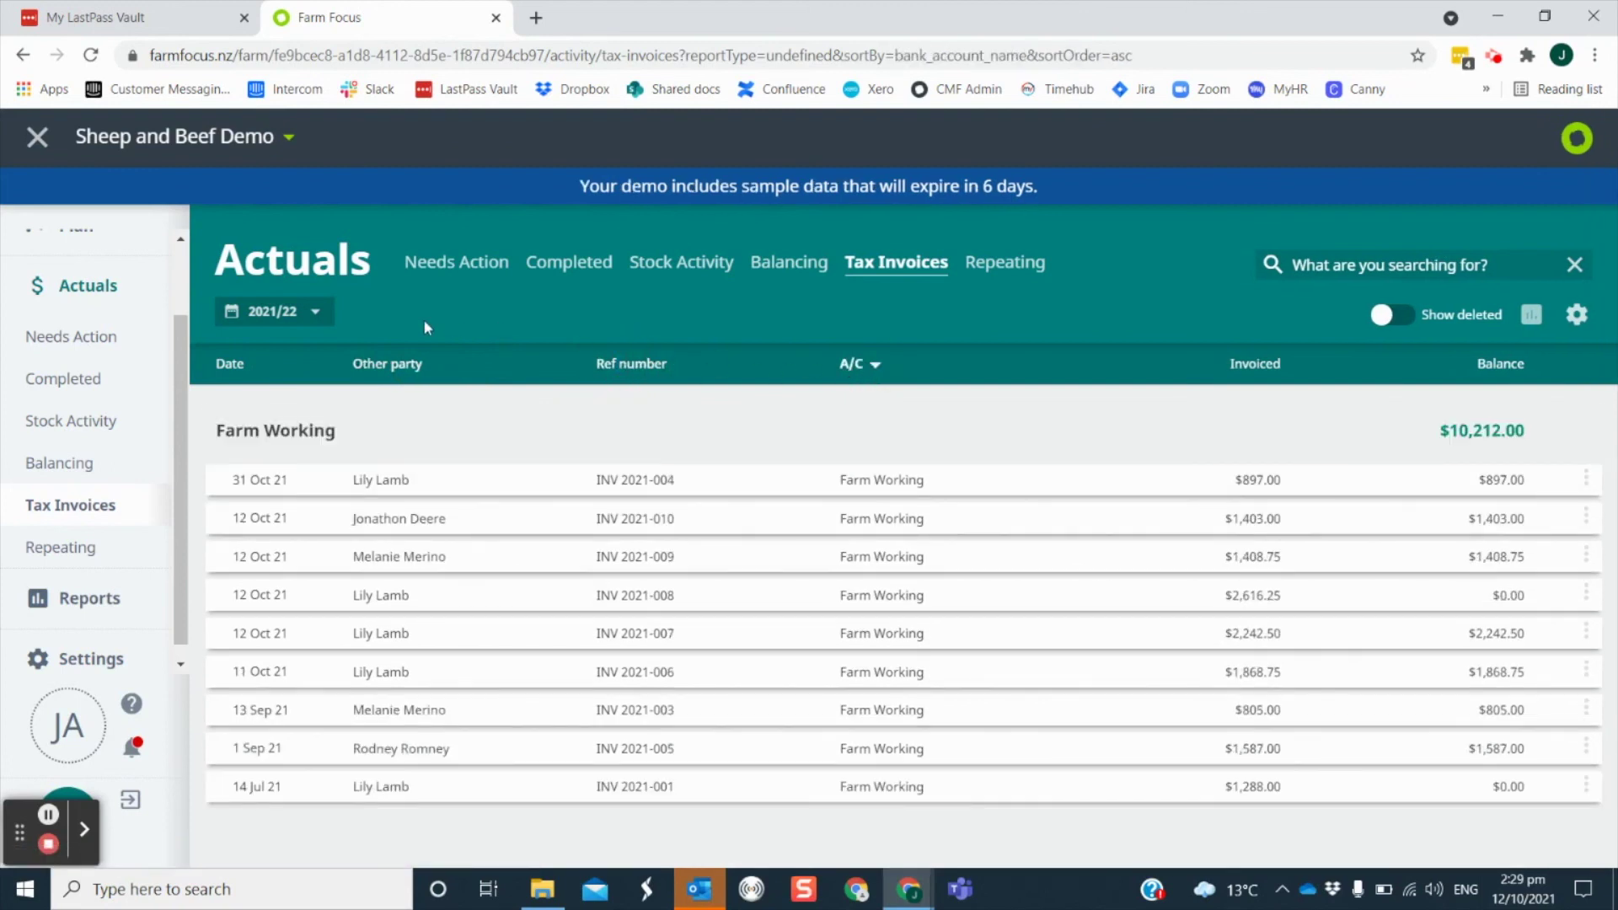
{"action": "left_click", "coordinate": [268, 311]}
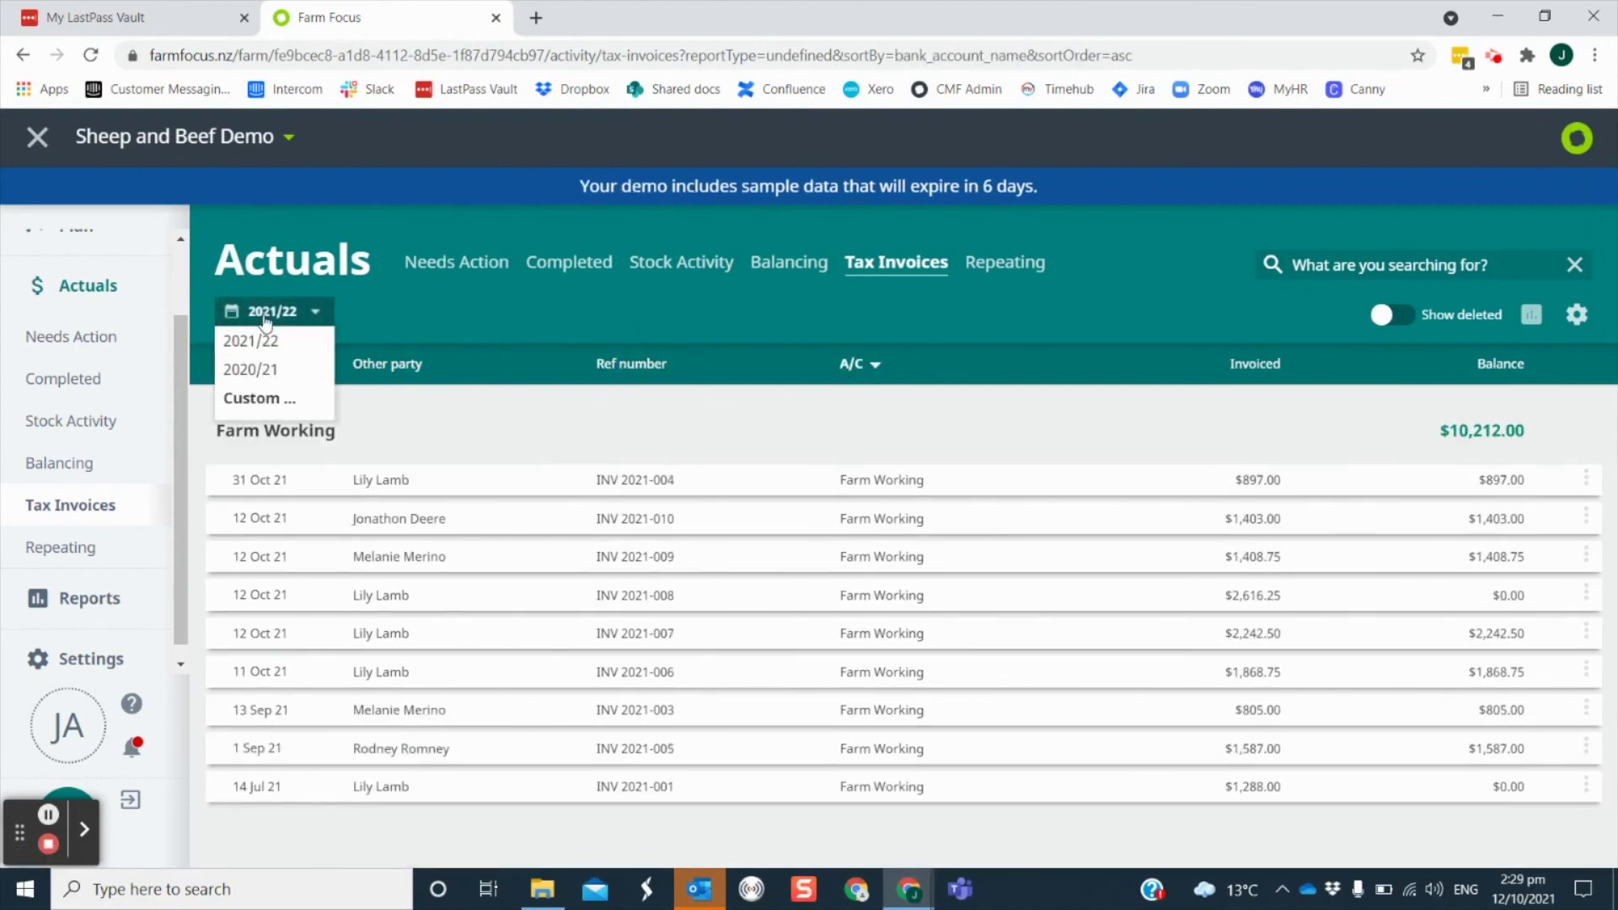